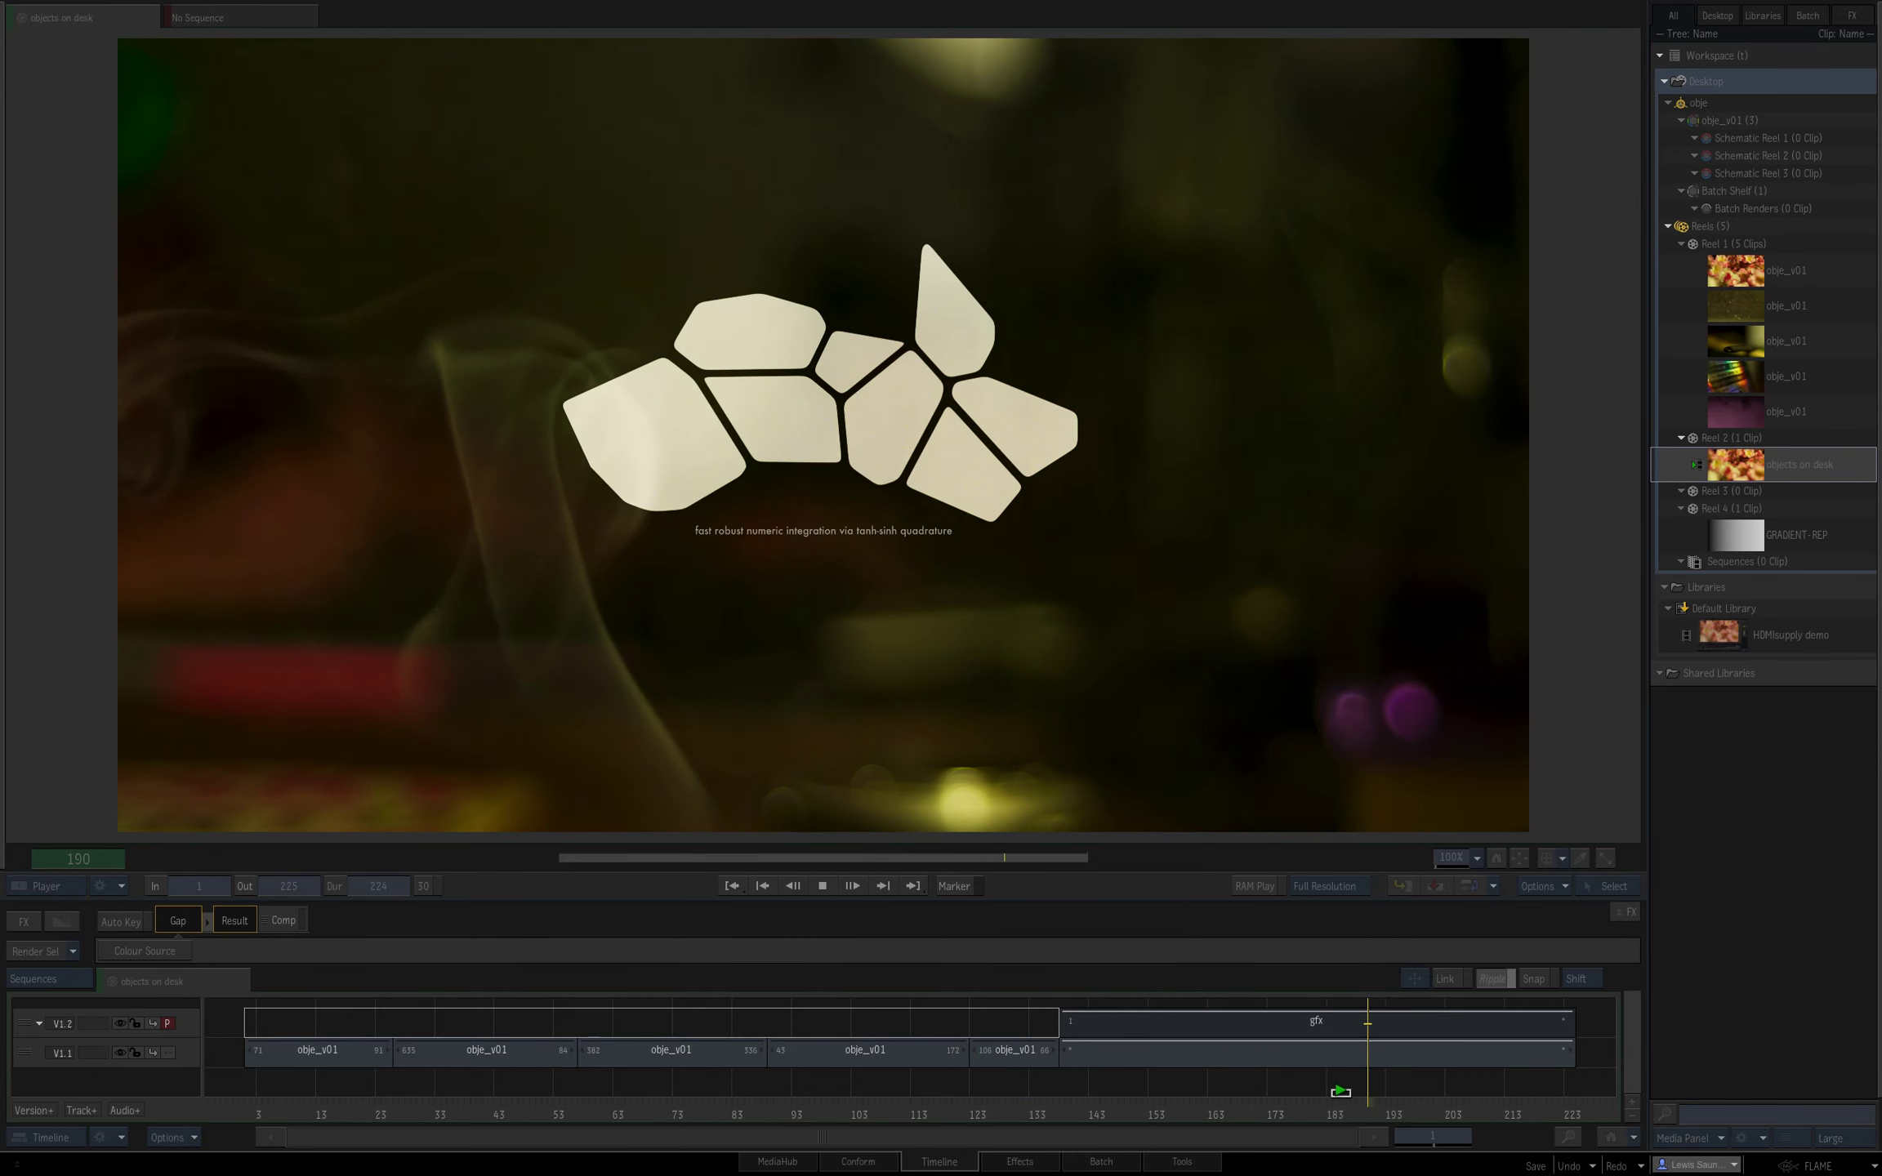
- Play the composited gfx section at the end of the "objects on desk" timeline and stop playback
key(space)
click(1318, 1101)
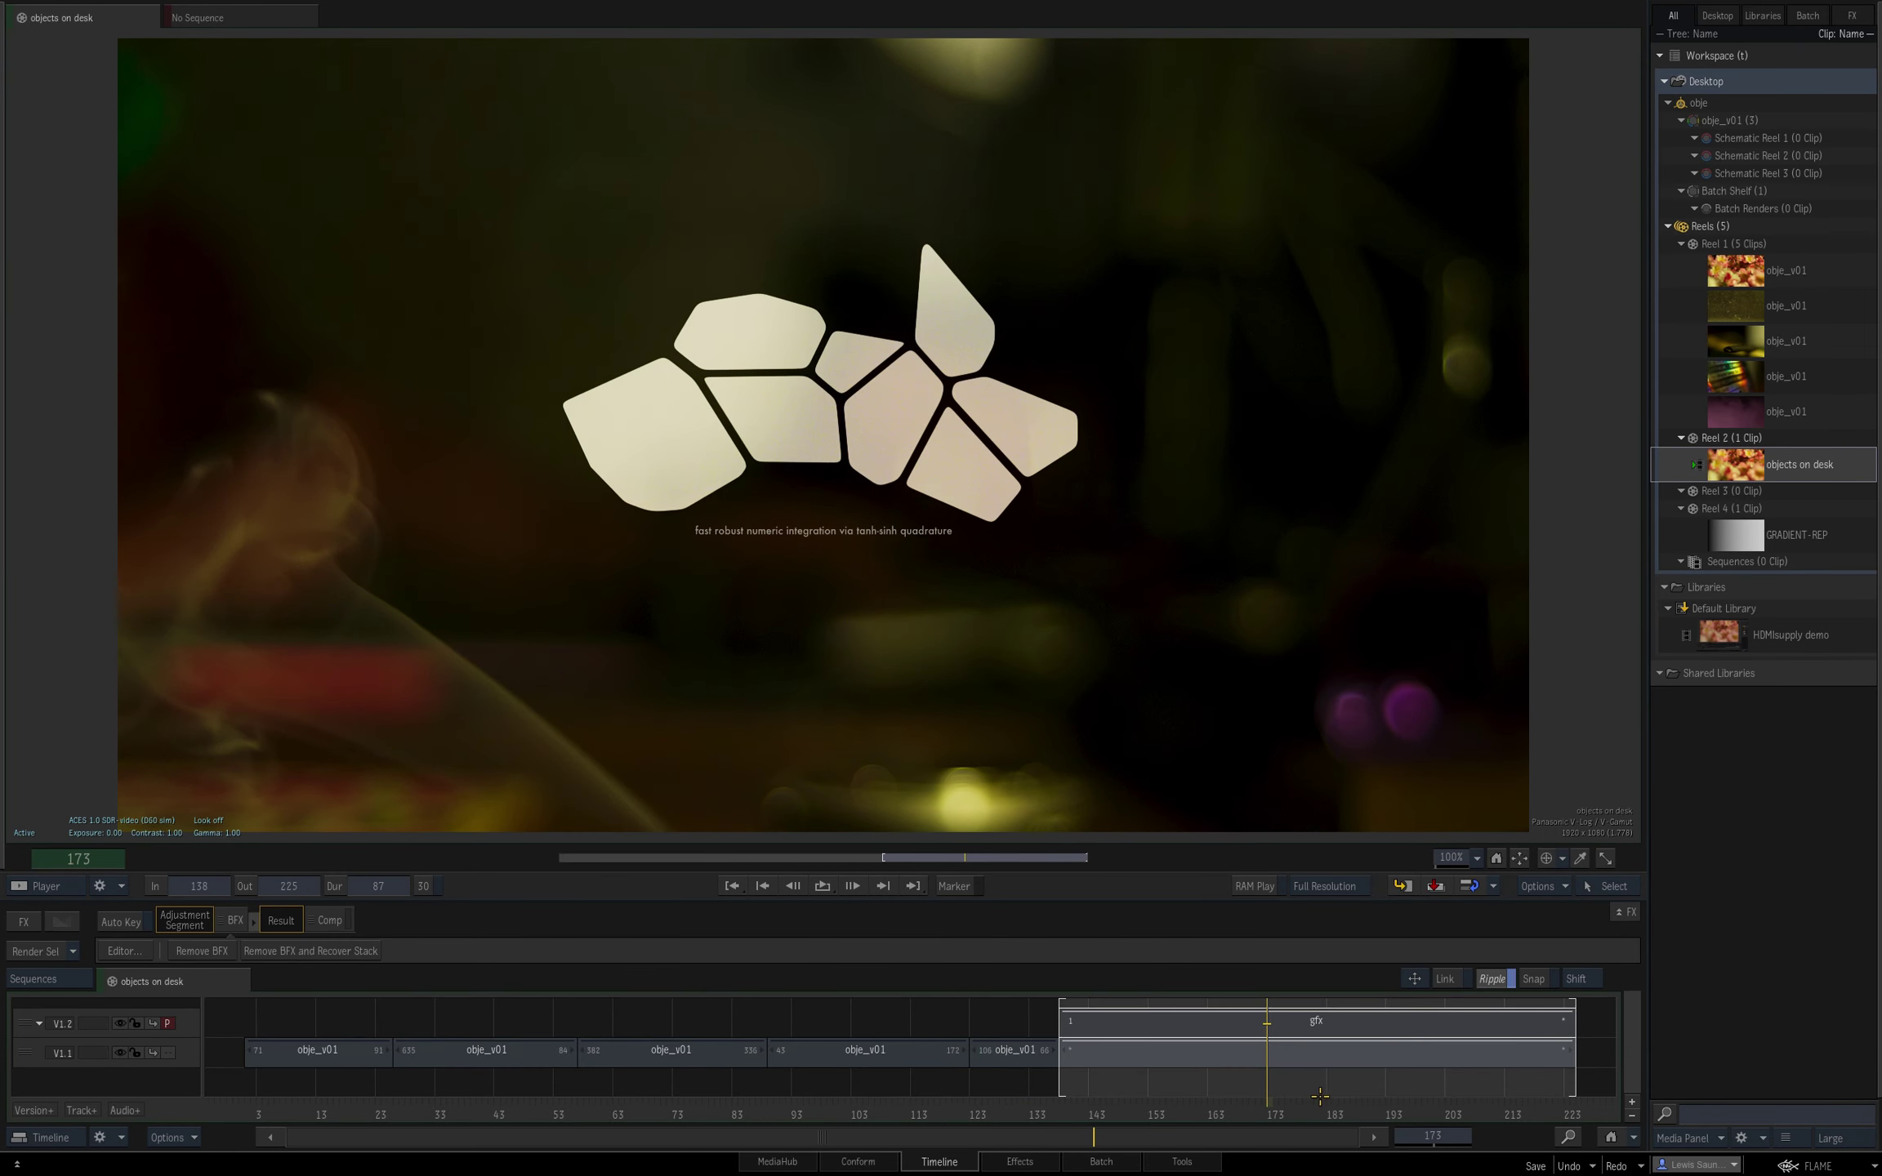
key(space)
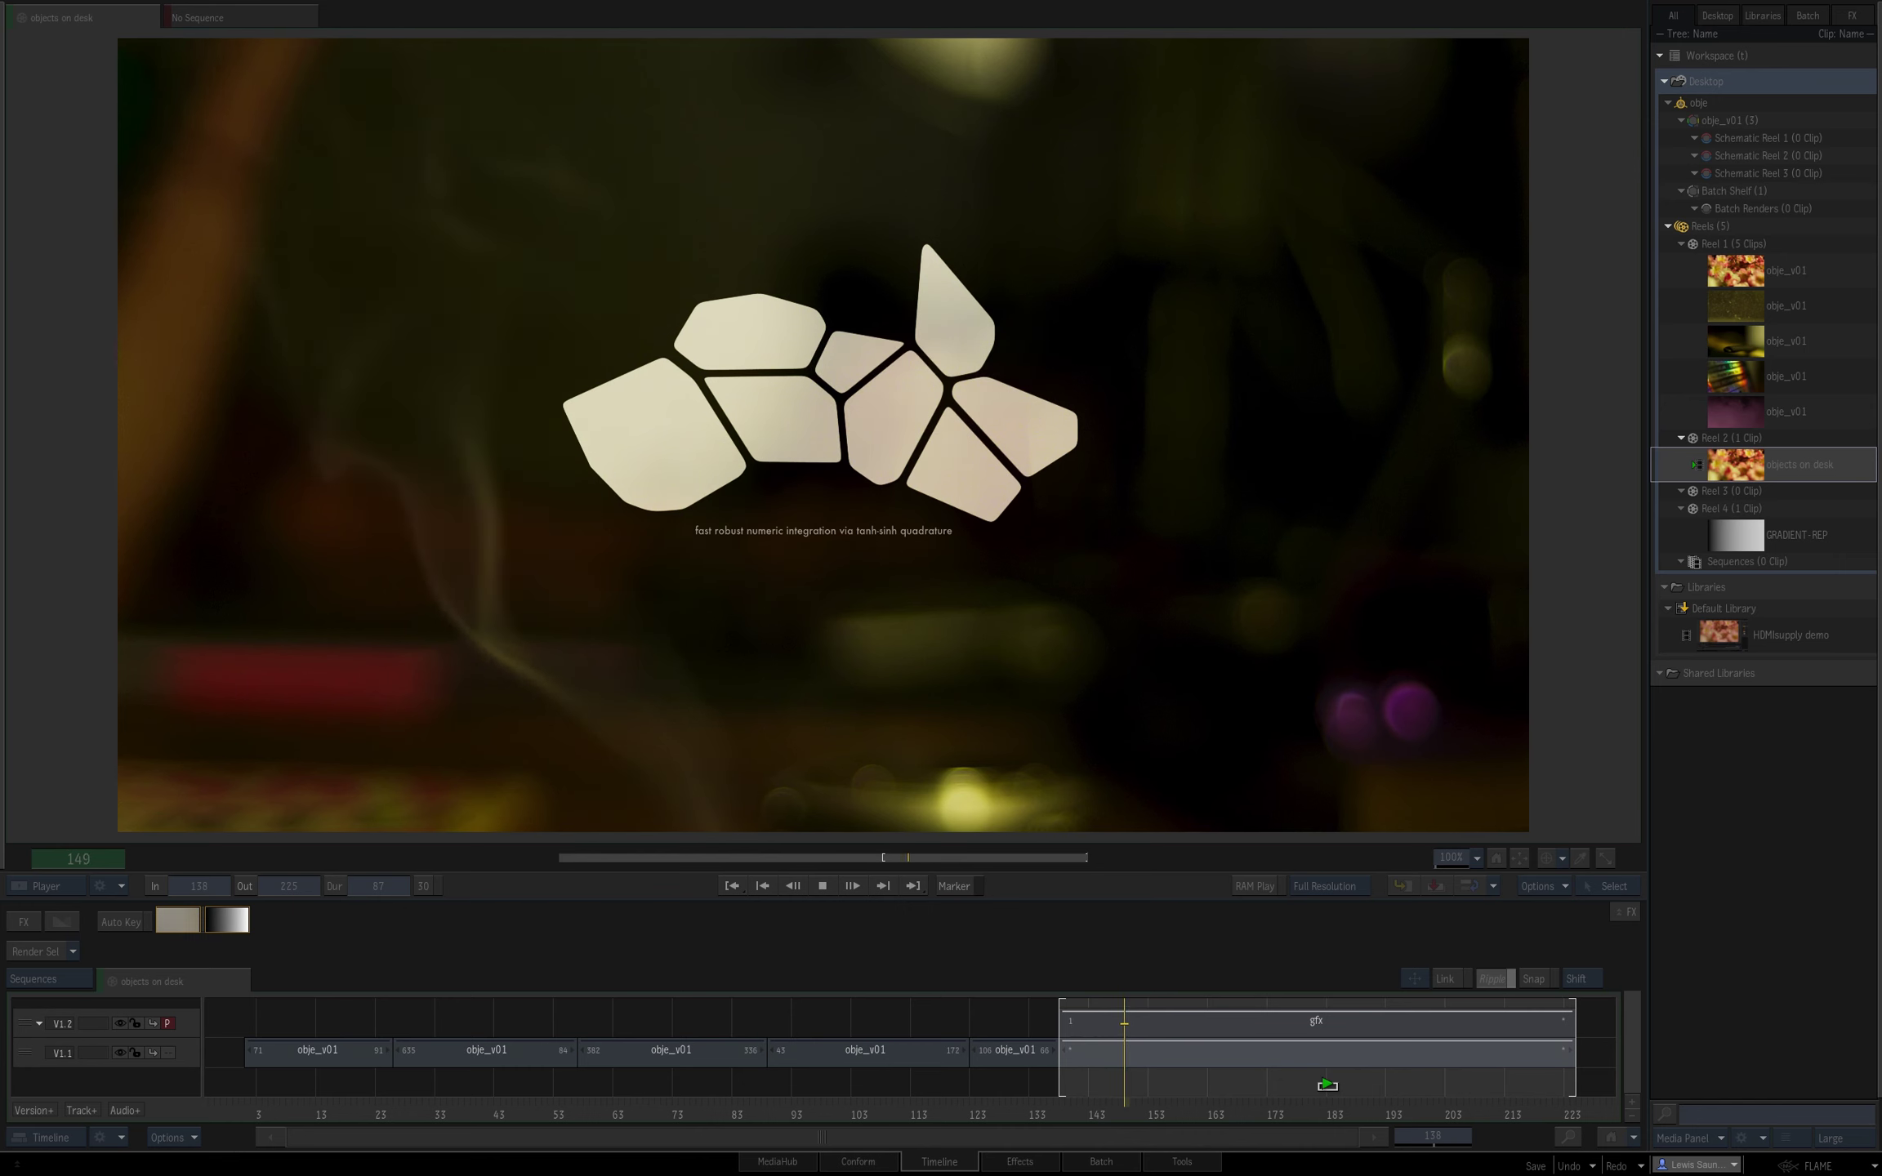
key(space)
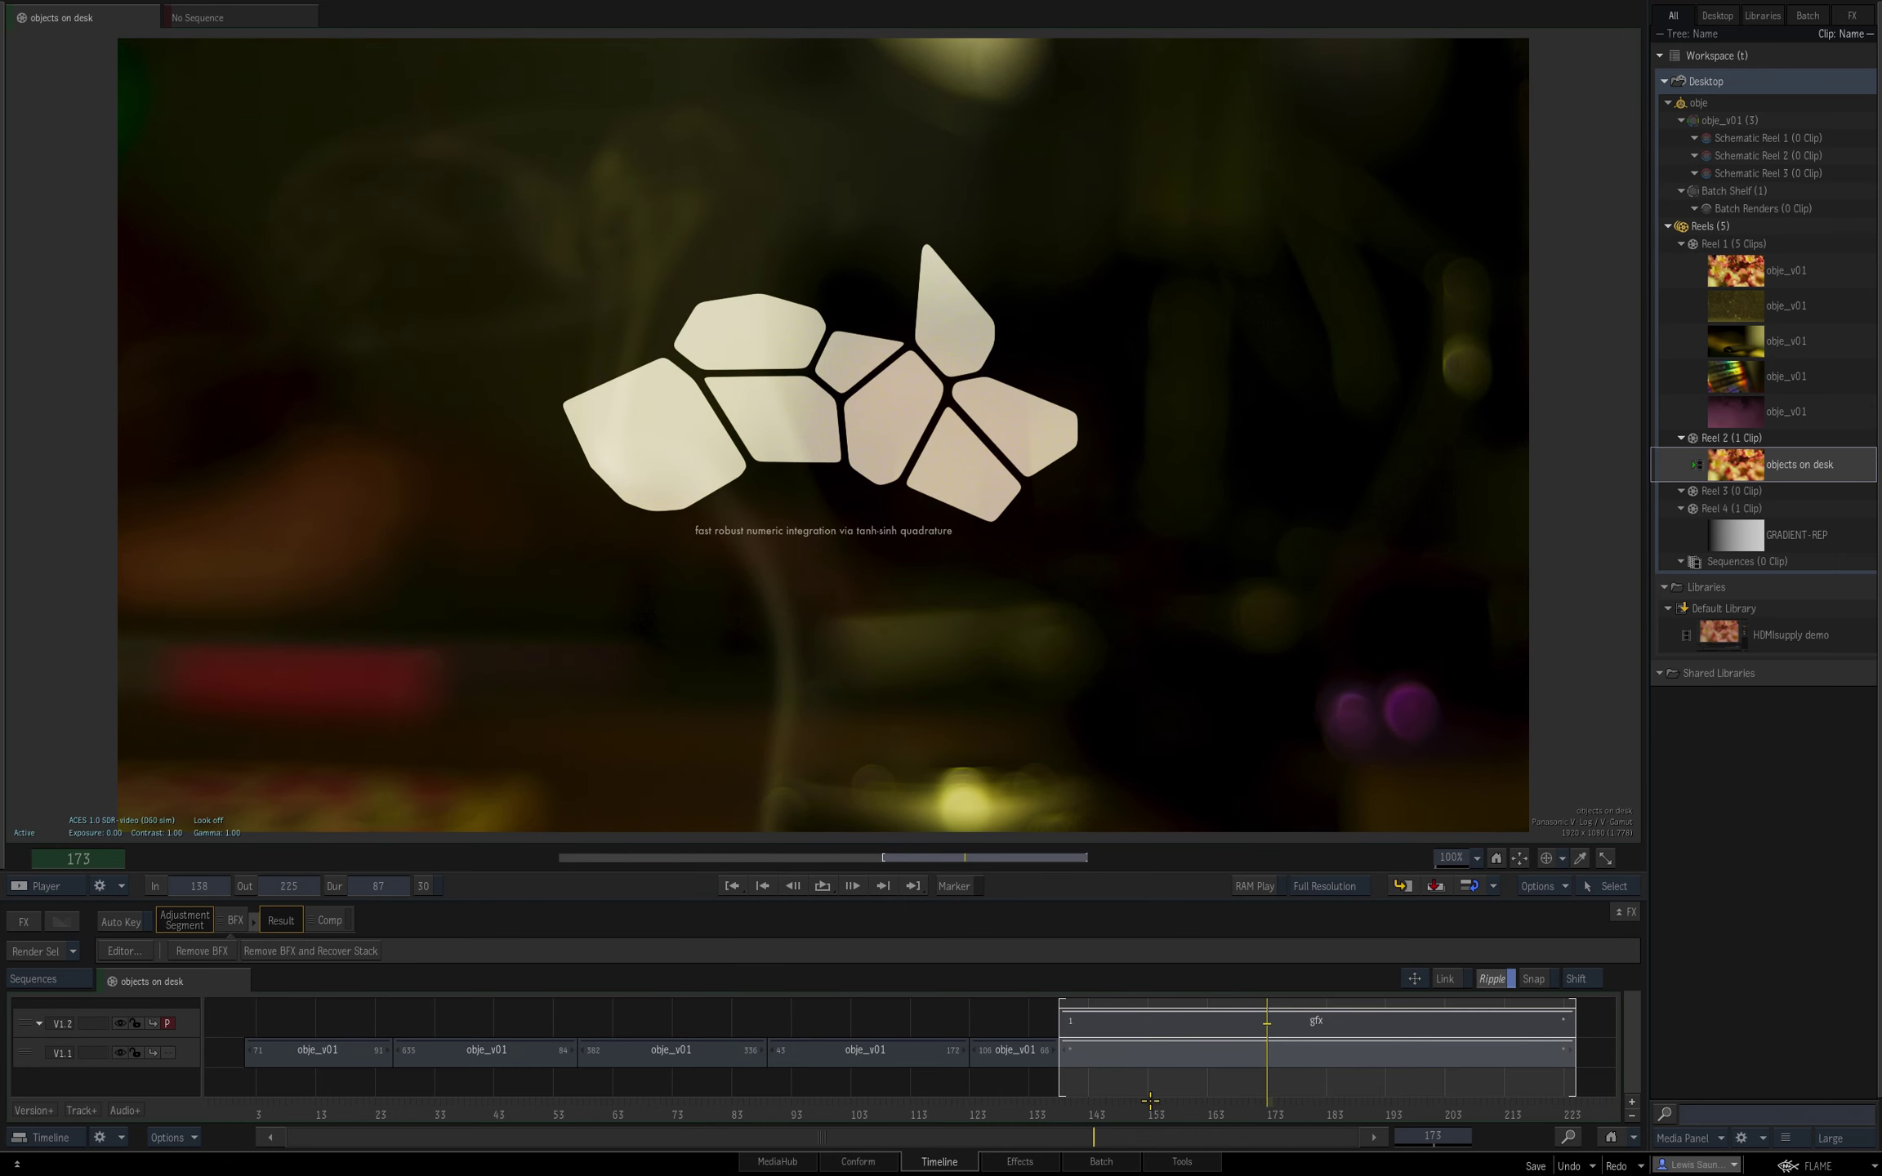
- Remove the HDMIsupply Spark from the V1.1 segment beneath the gfx and check the bare source on several frames
drag(1151, 1101, 1273, 1100)
key(Down)
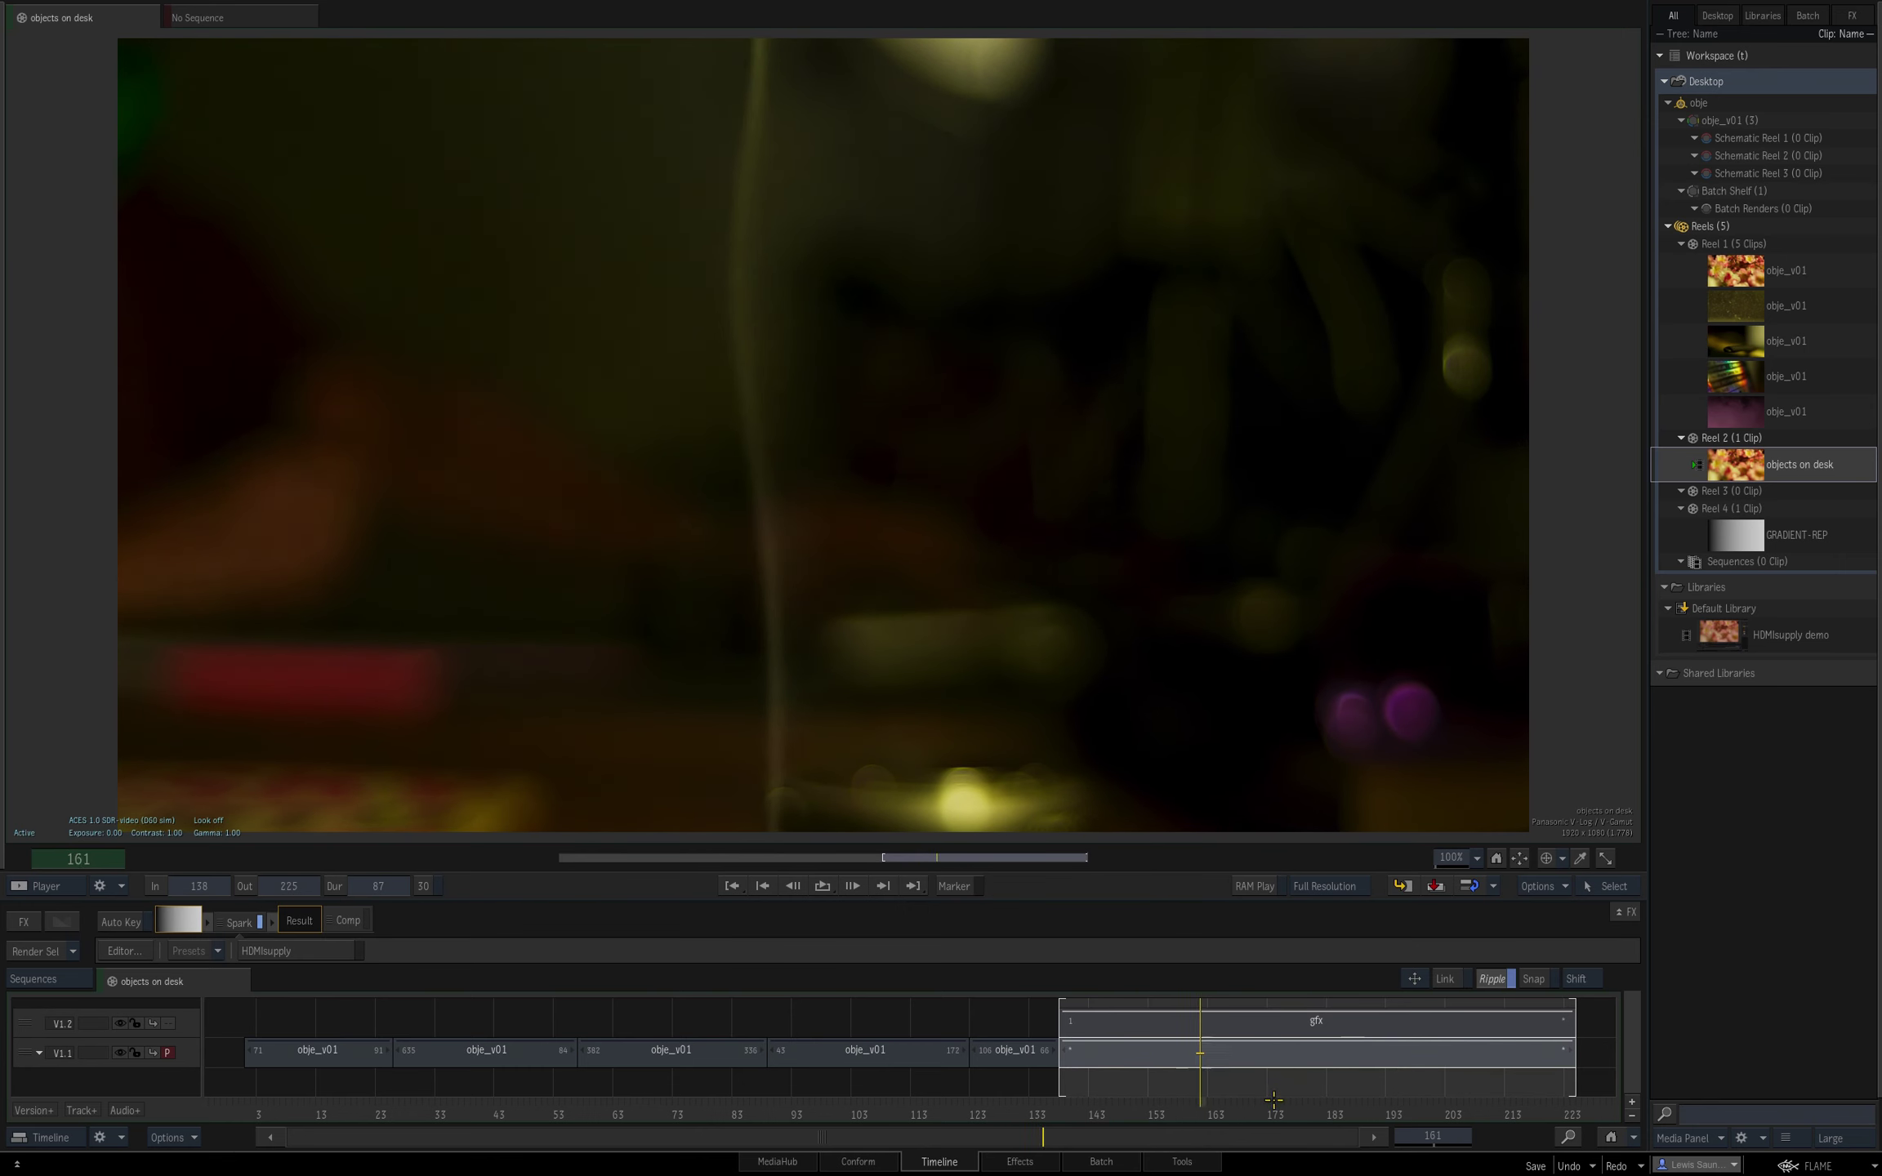
click(1215, 1097)
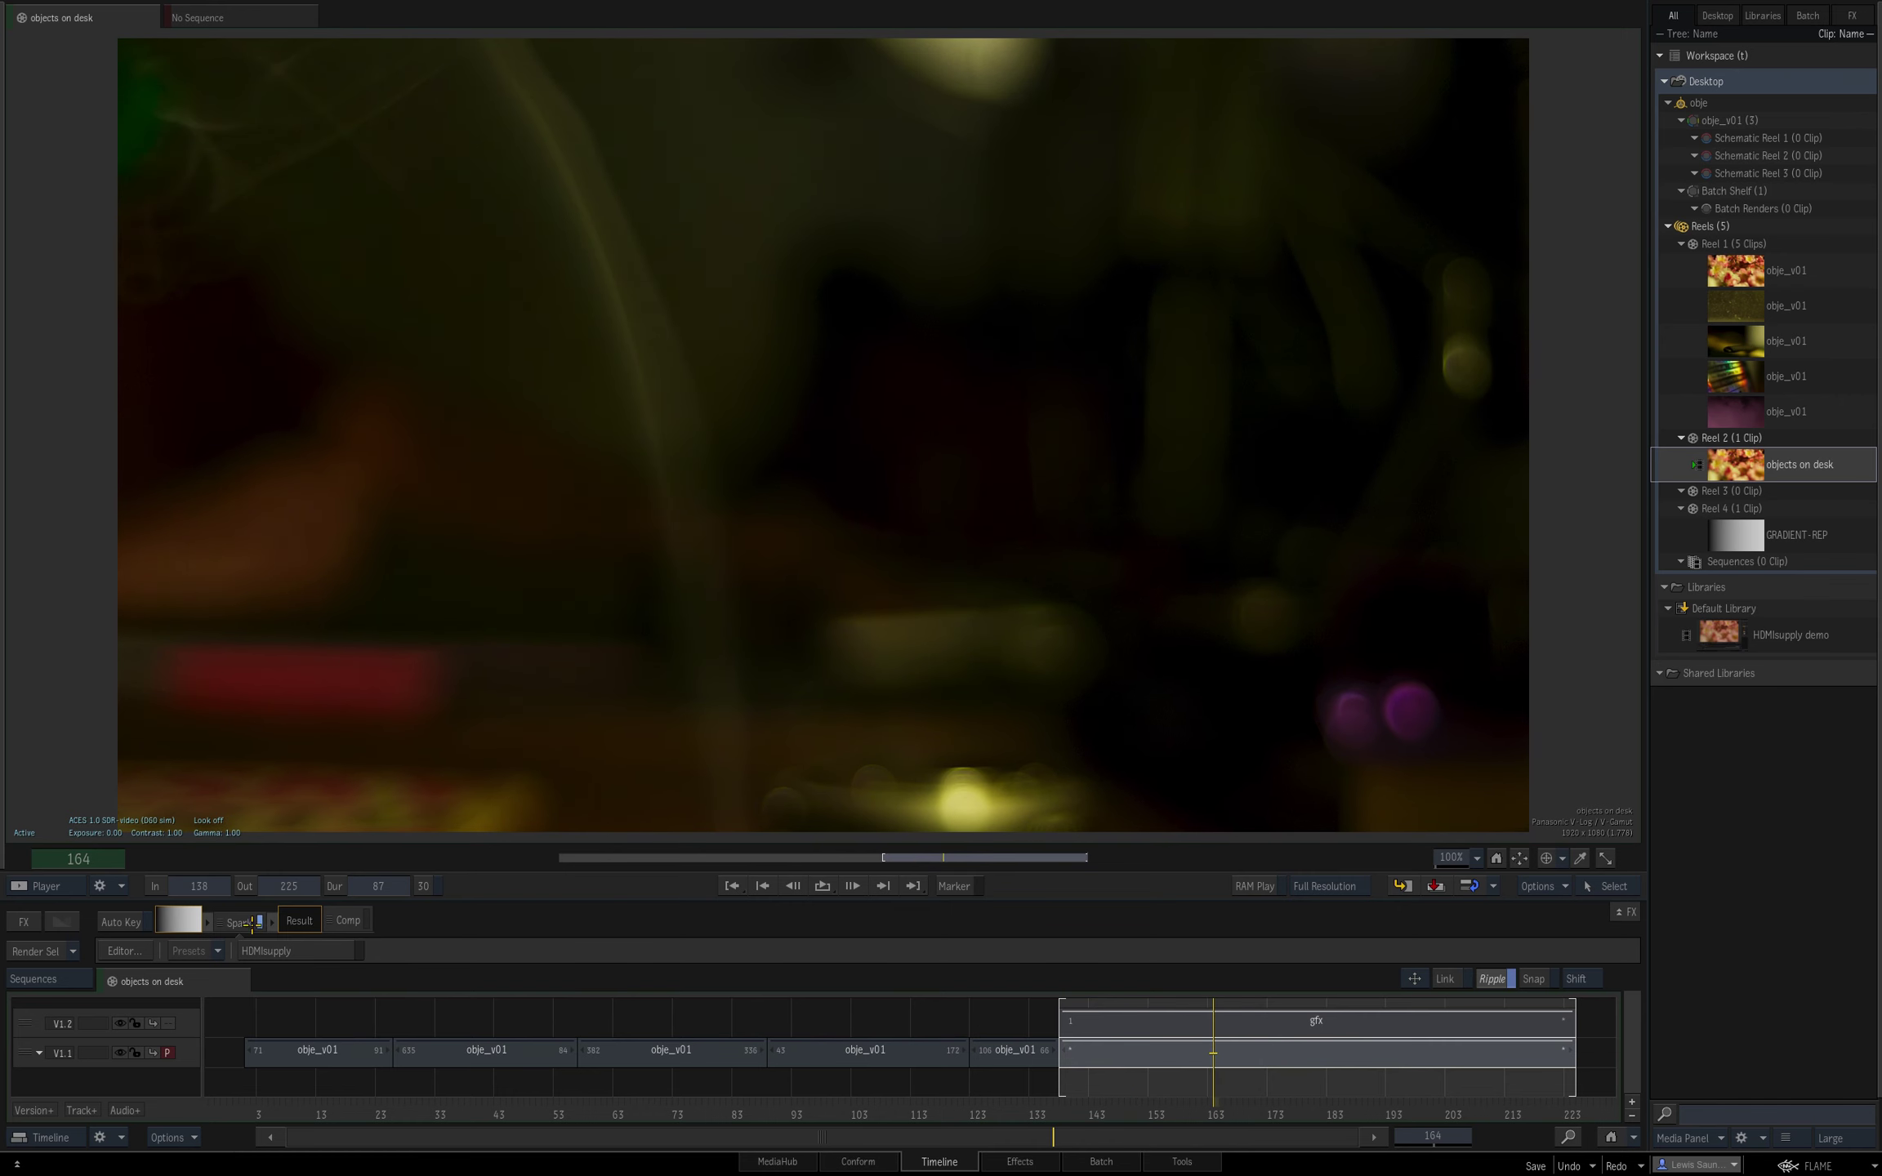
drag(252, 924, 1275, 910)
drag(1227, 1102, 1263, 1103)
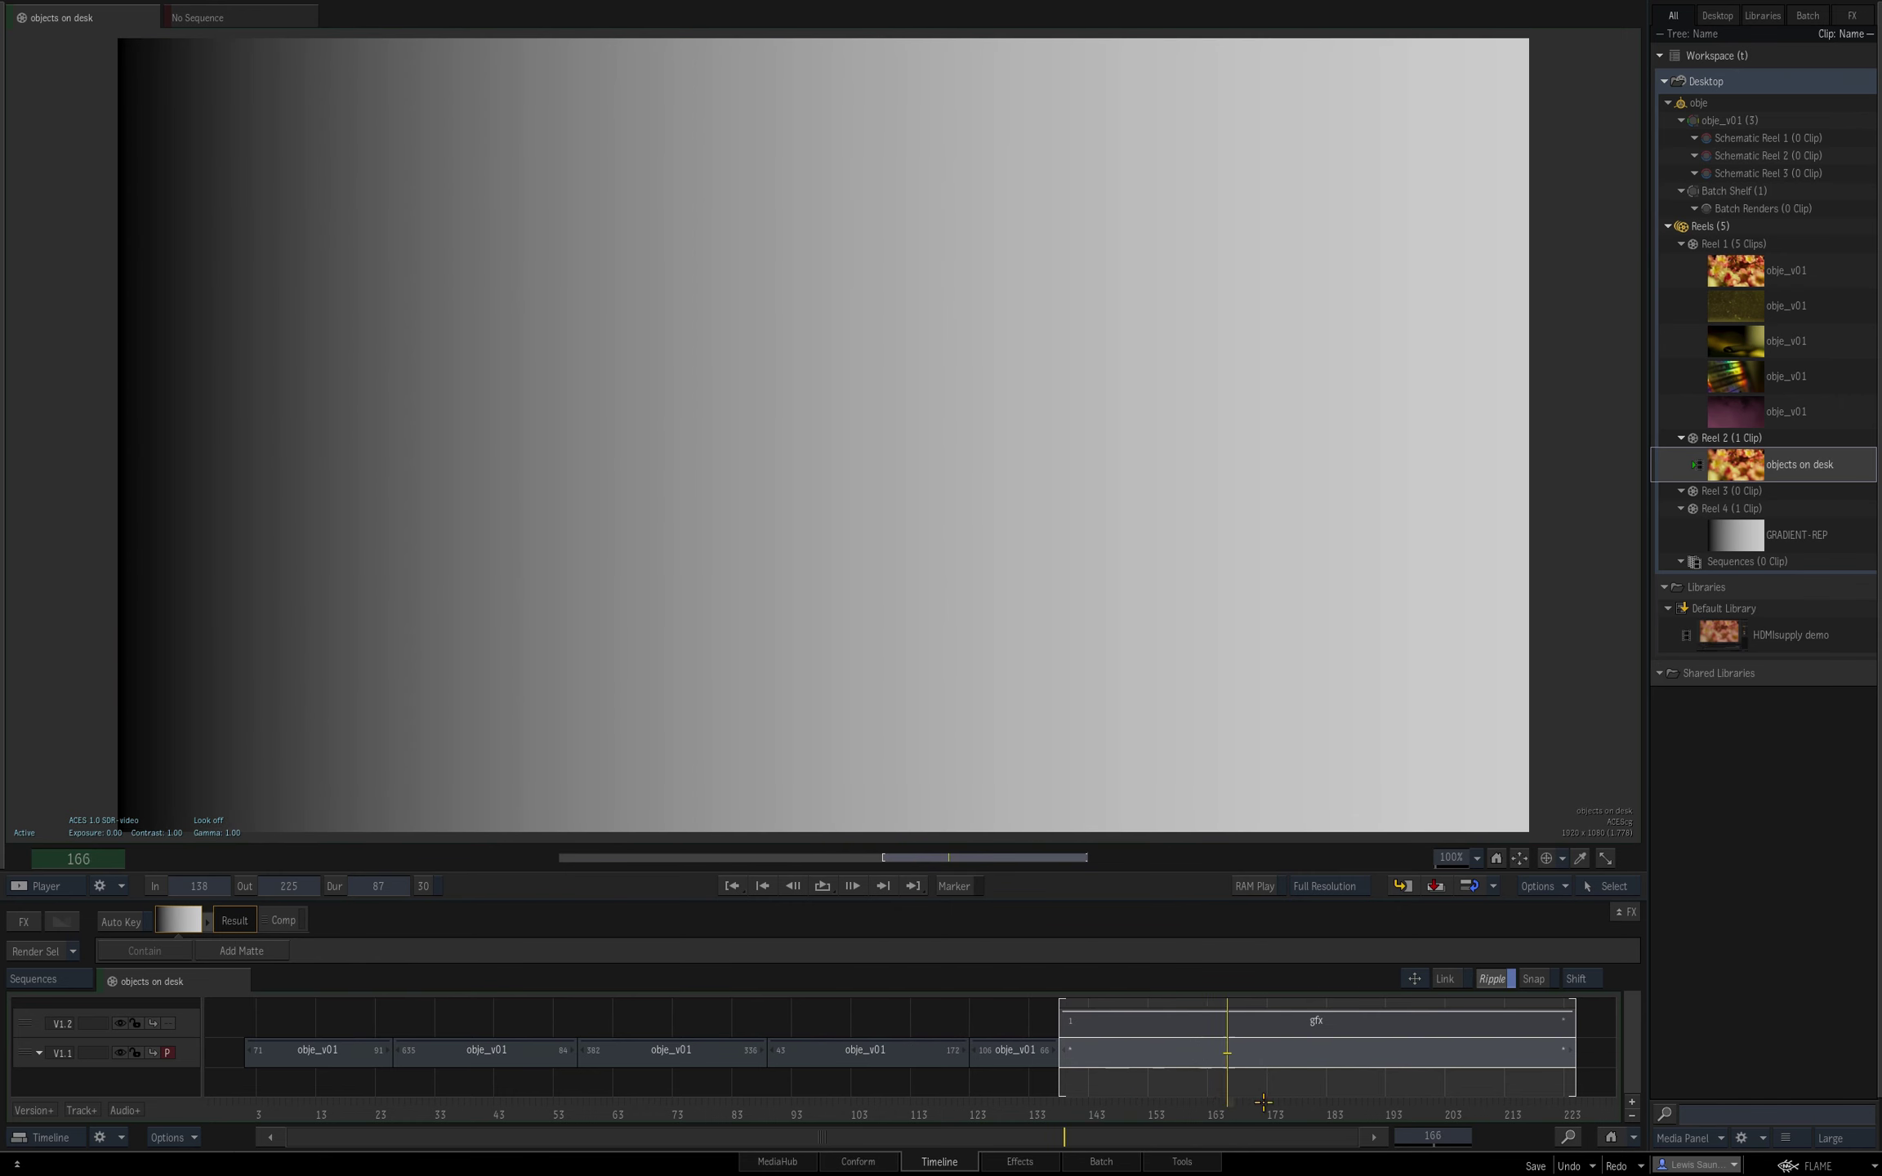
- Apply the HDMIsupply Spark to the V1.1 segment and play the composite with the gfx layer above it
double_click(1253, 1053)
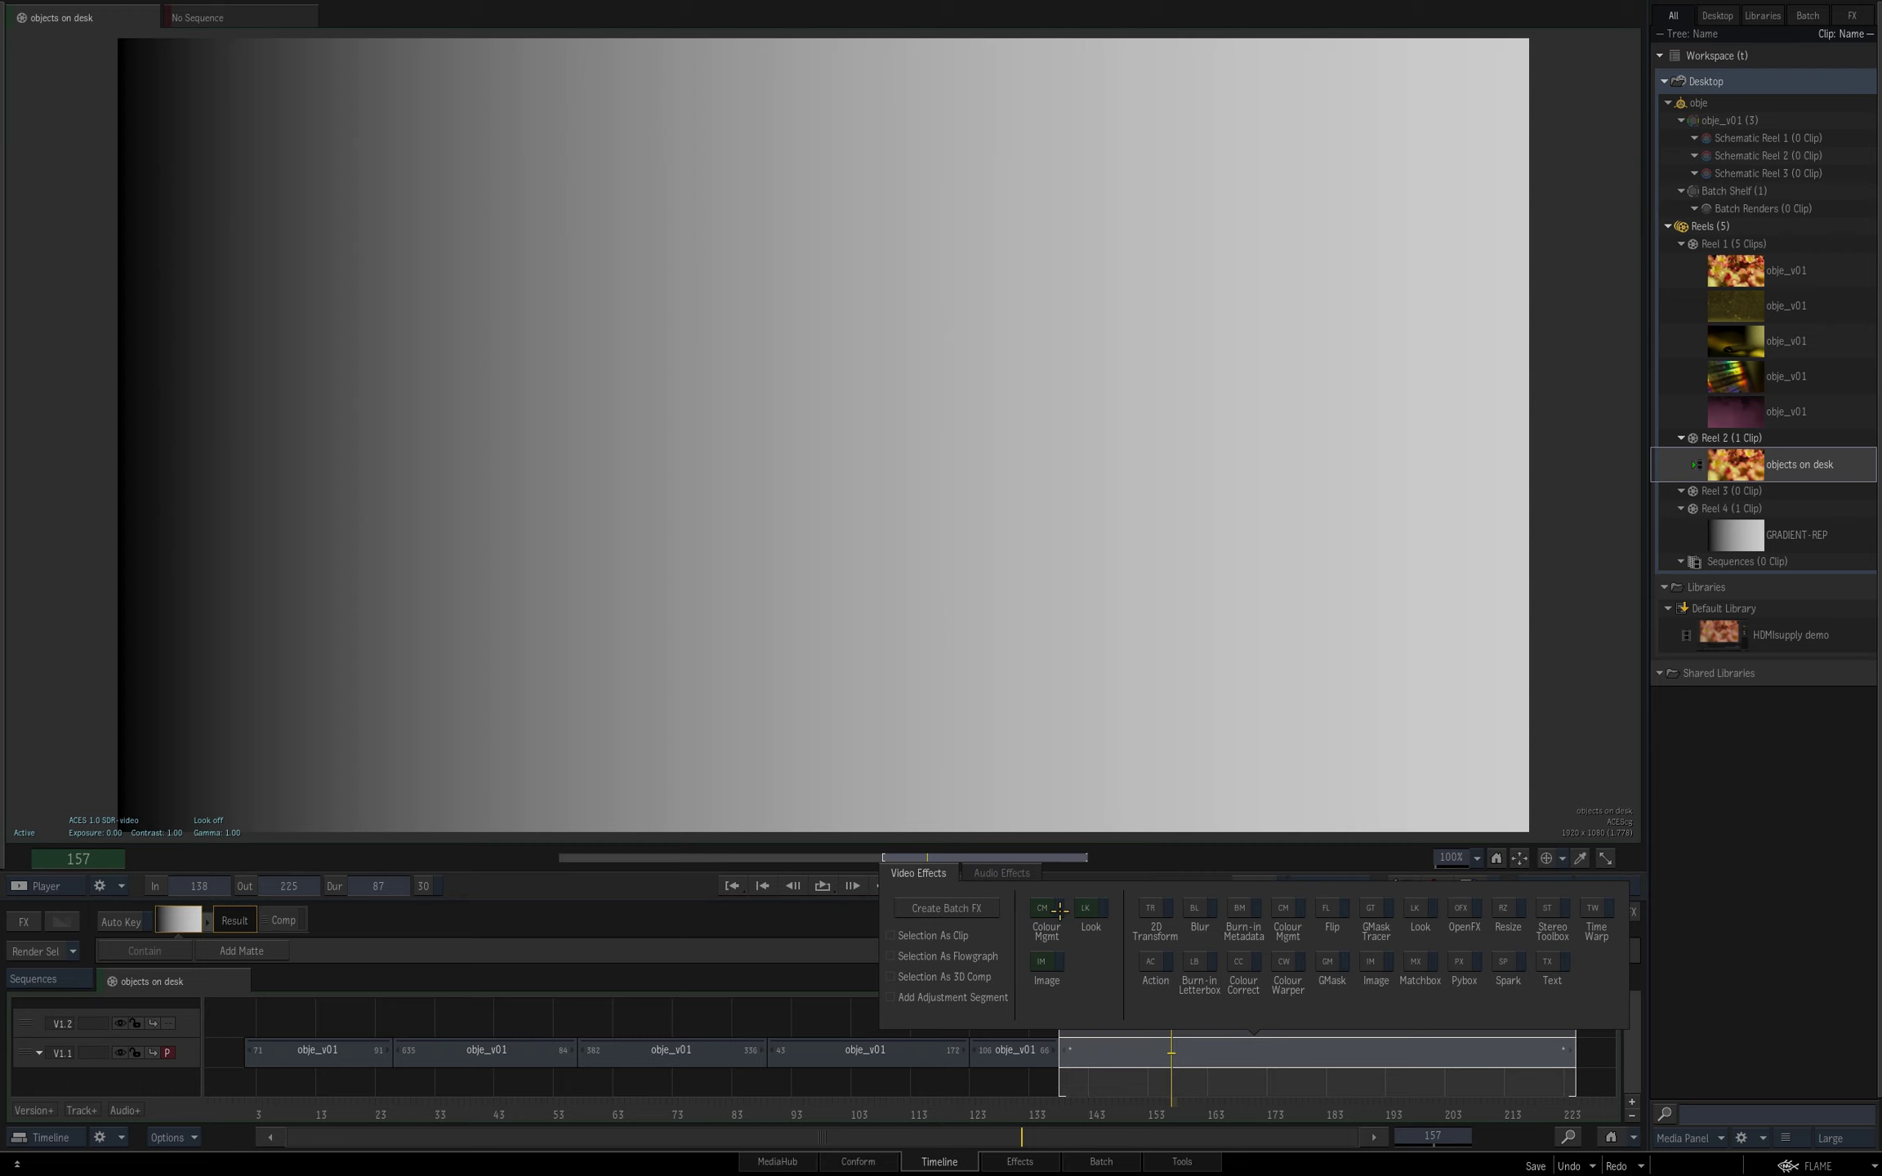
click(1504, 966)
click(684, 149)
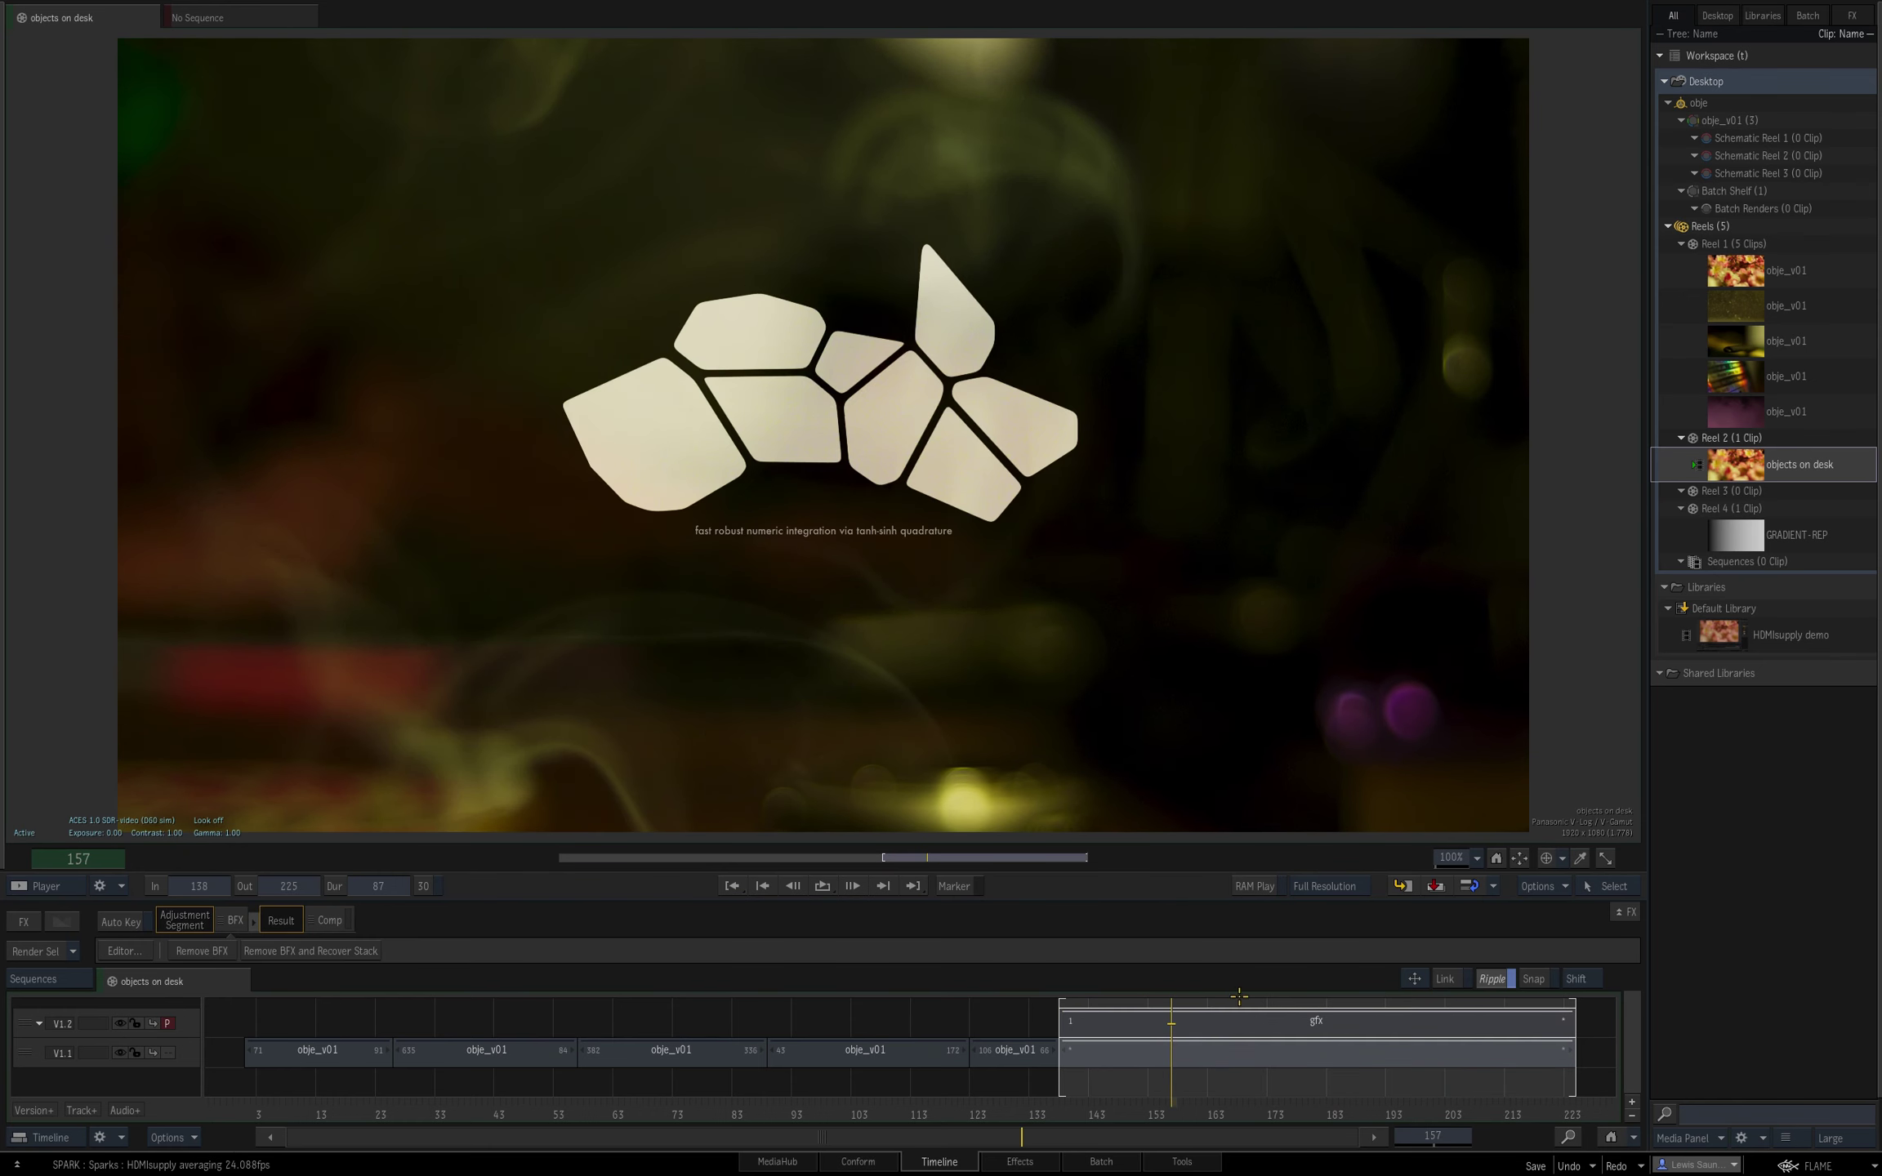
key(space)
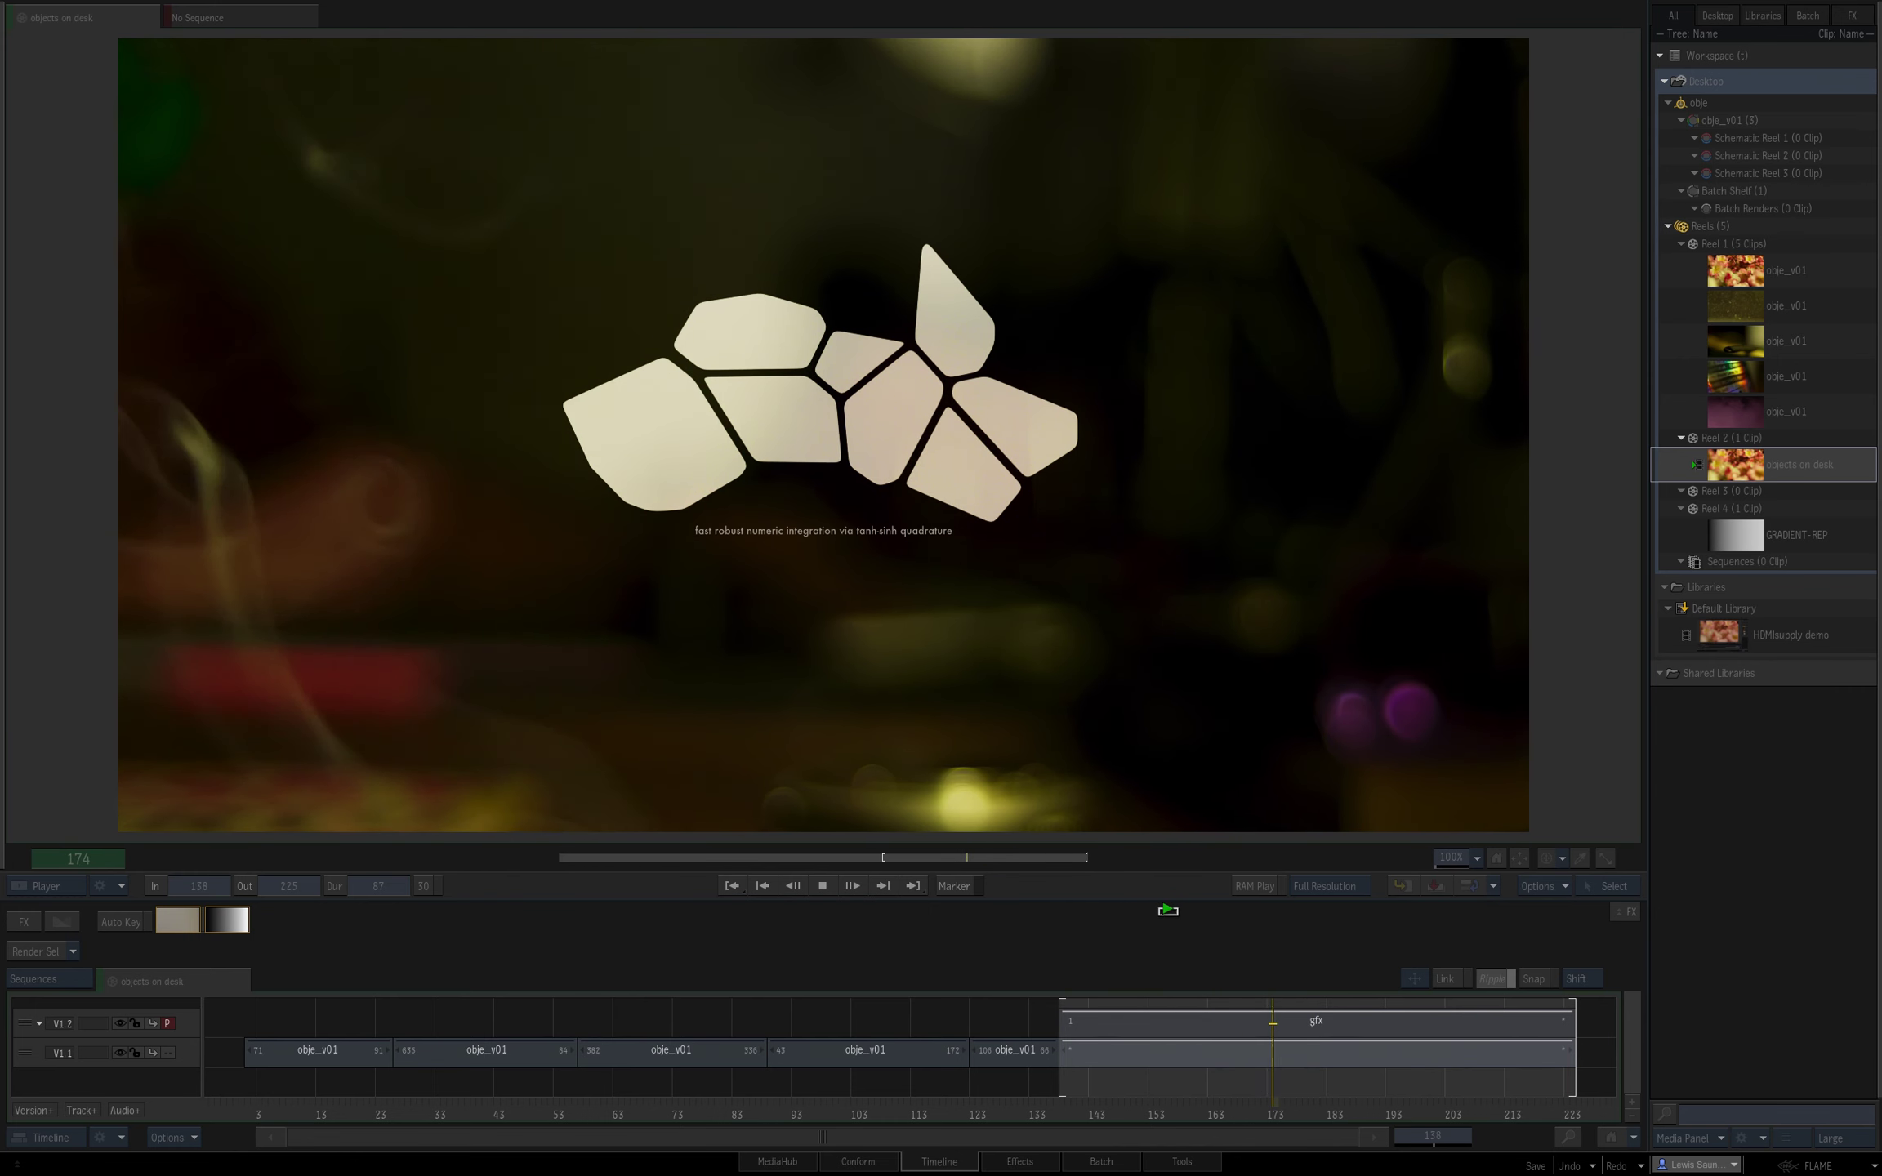
key(space)
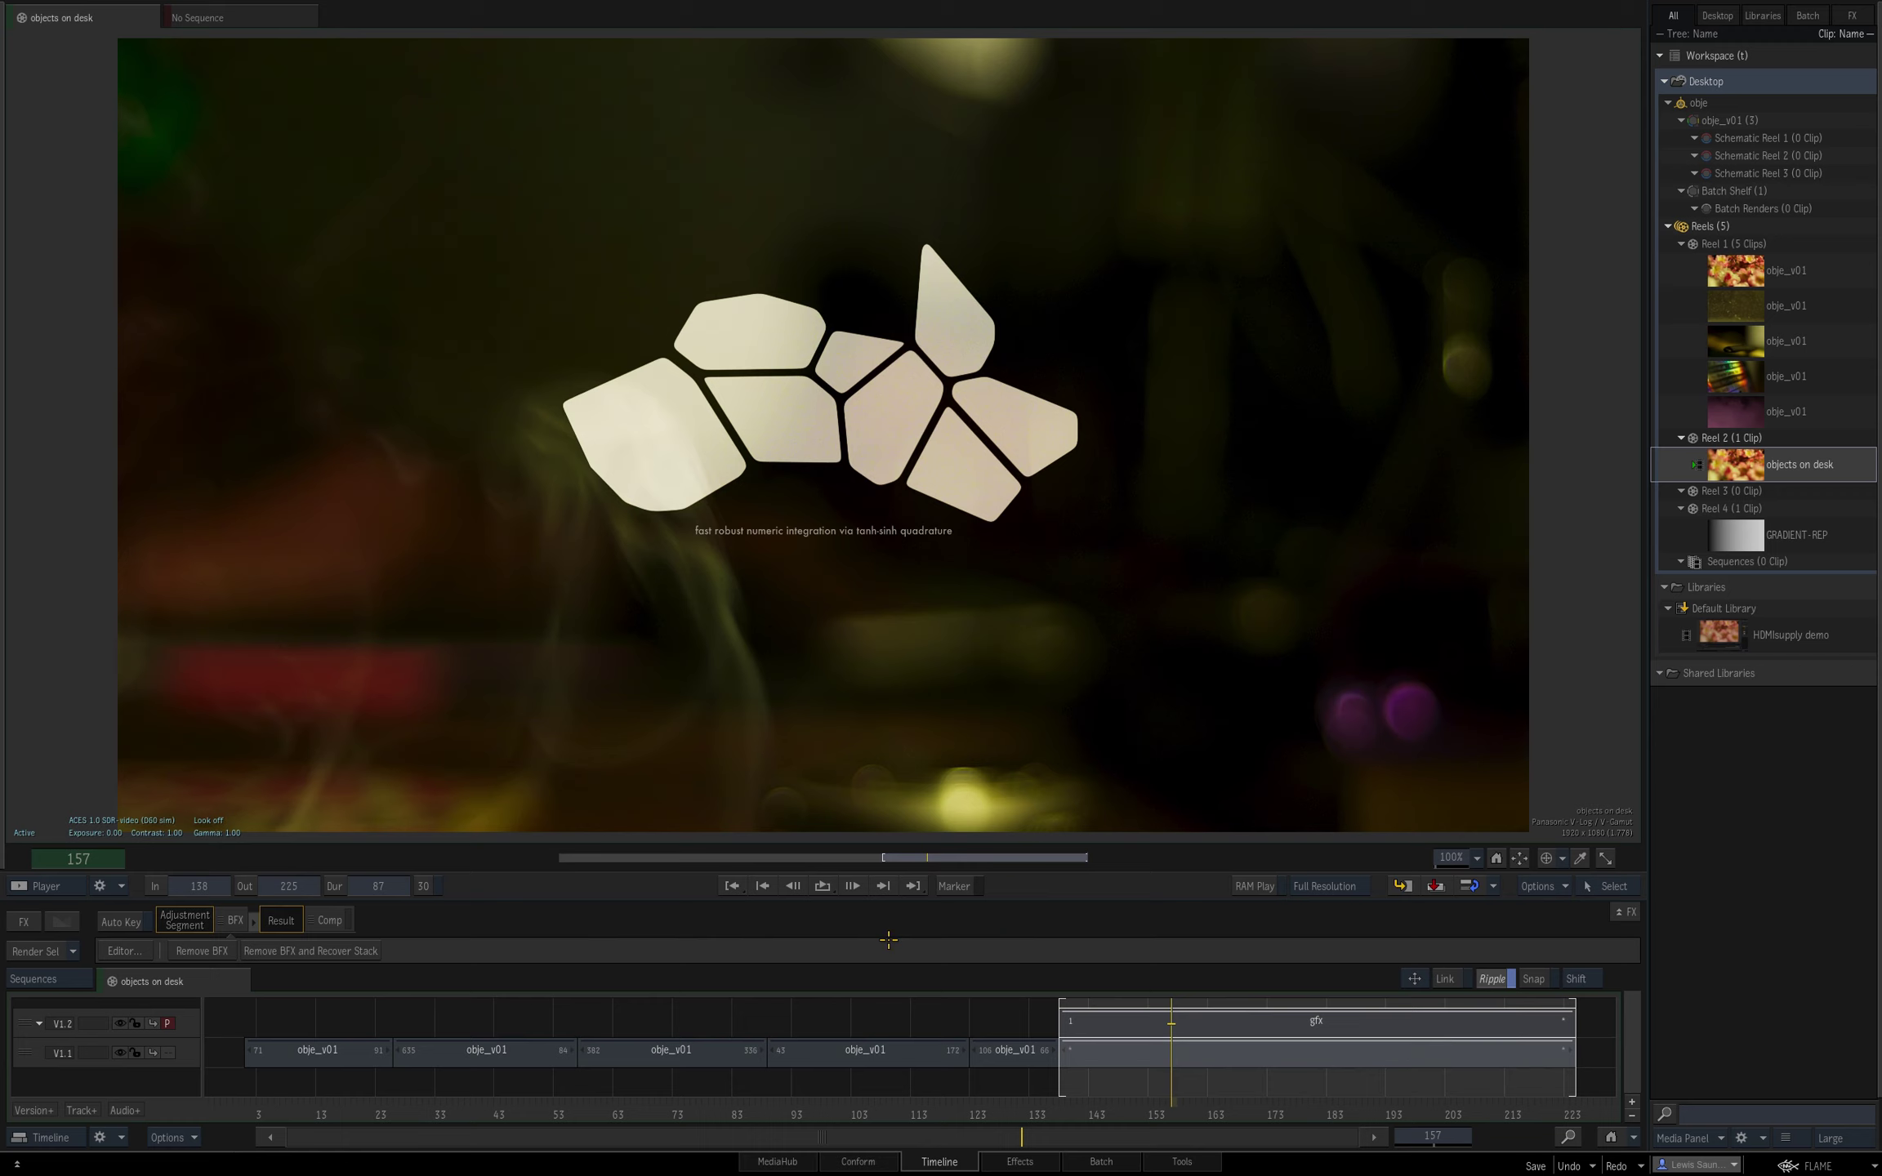
- Add a Sparks node loaded with HDMIsupply to the Batch schematic
click(1104, 1159)
key(s)
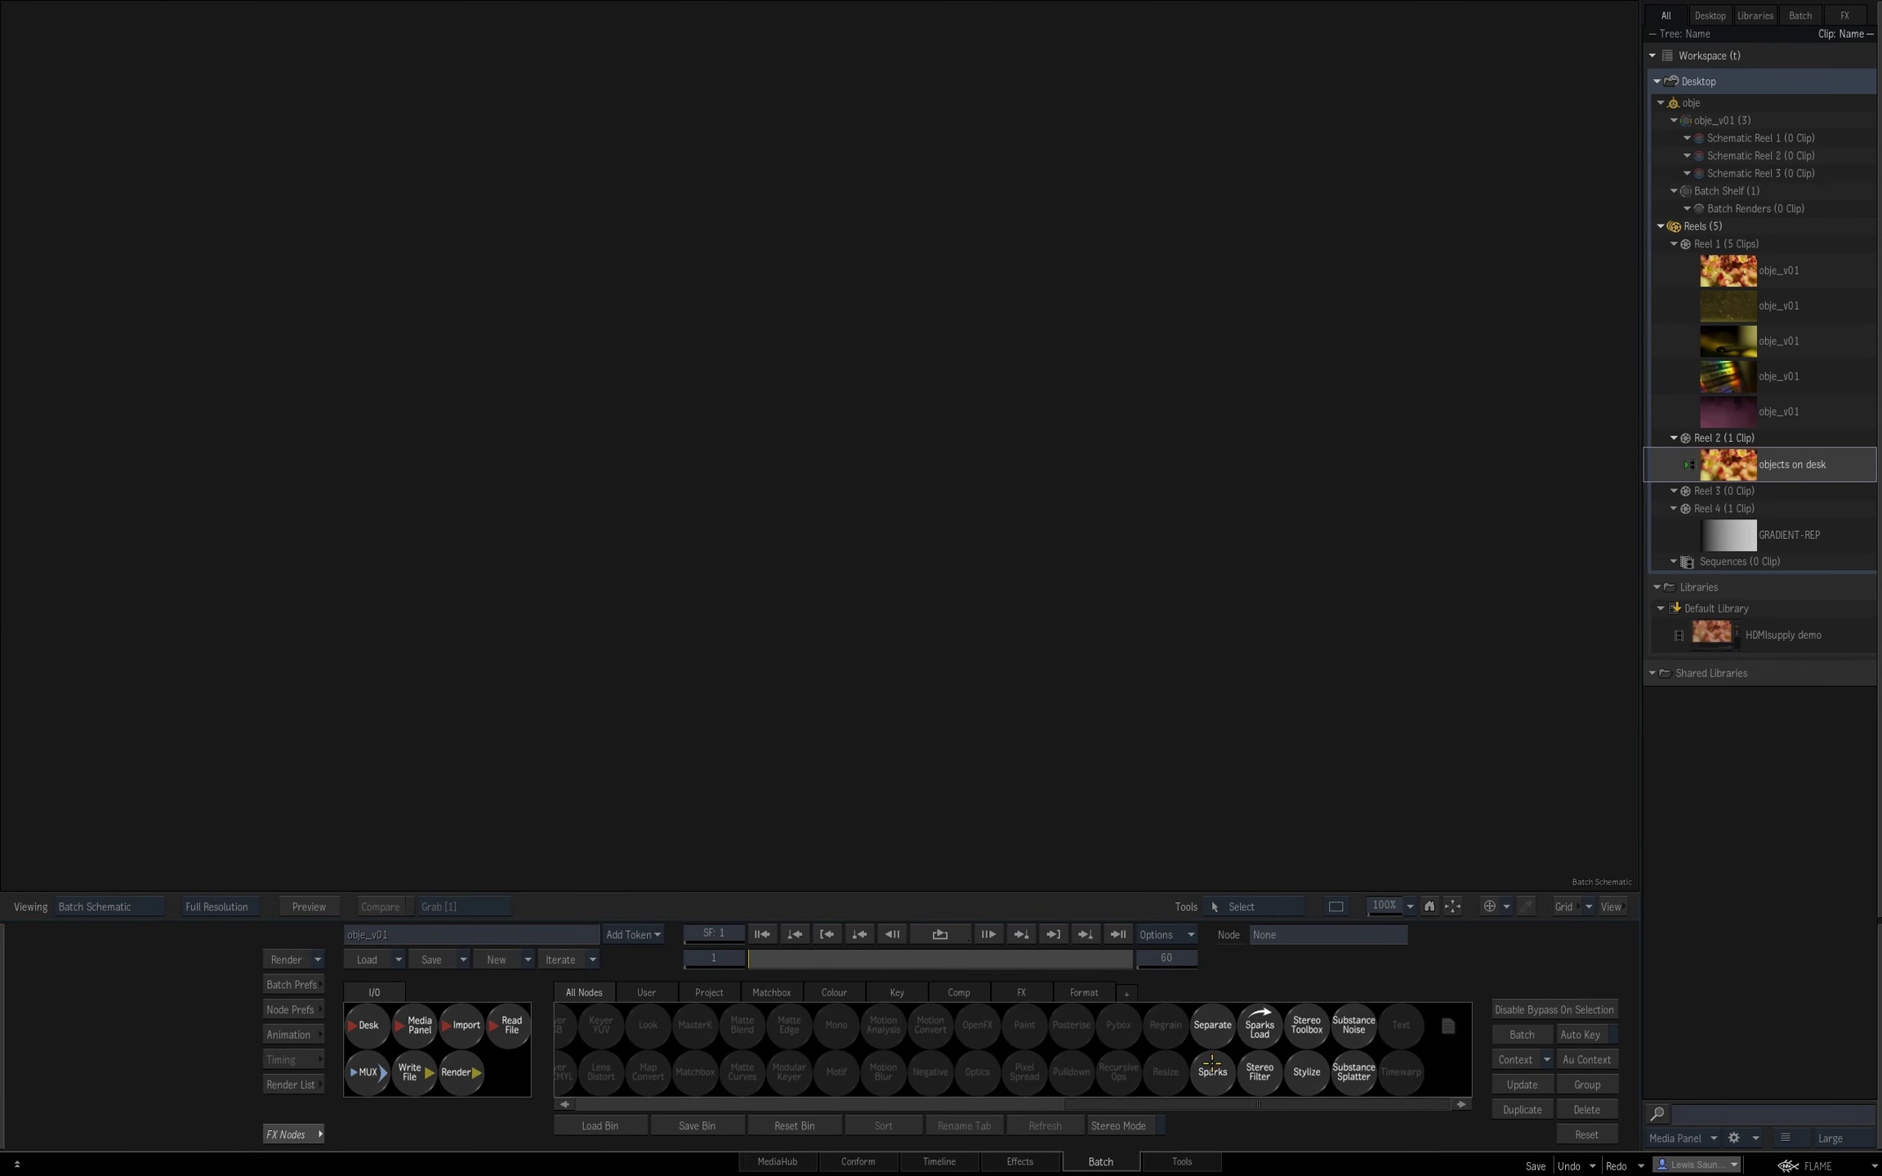
drag(1213, 1062, 1315, 373)
double_click(678, 118)
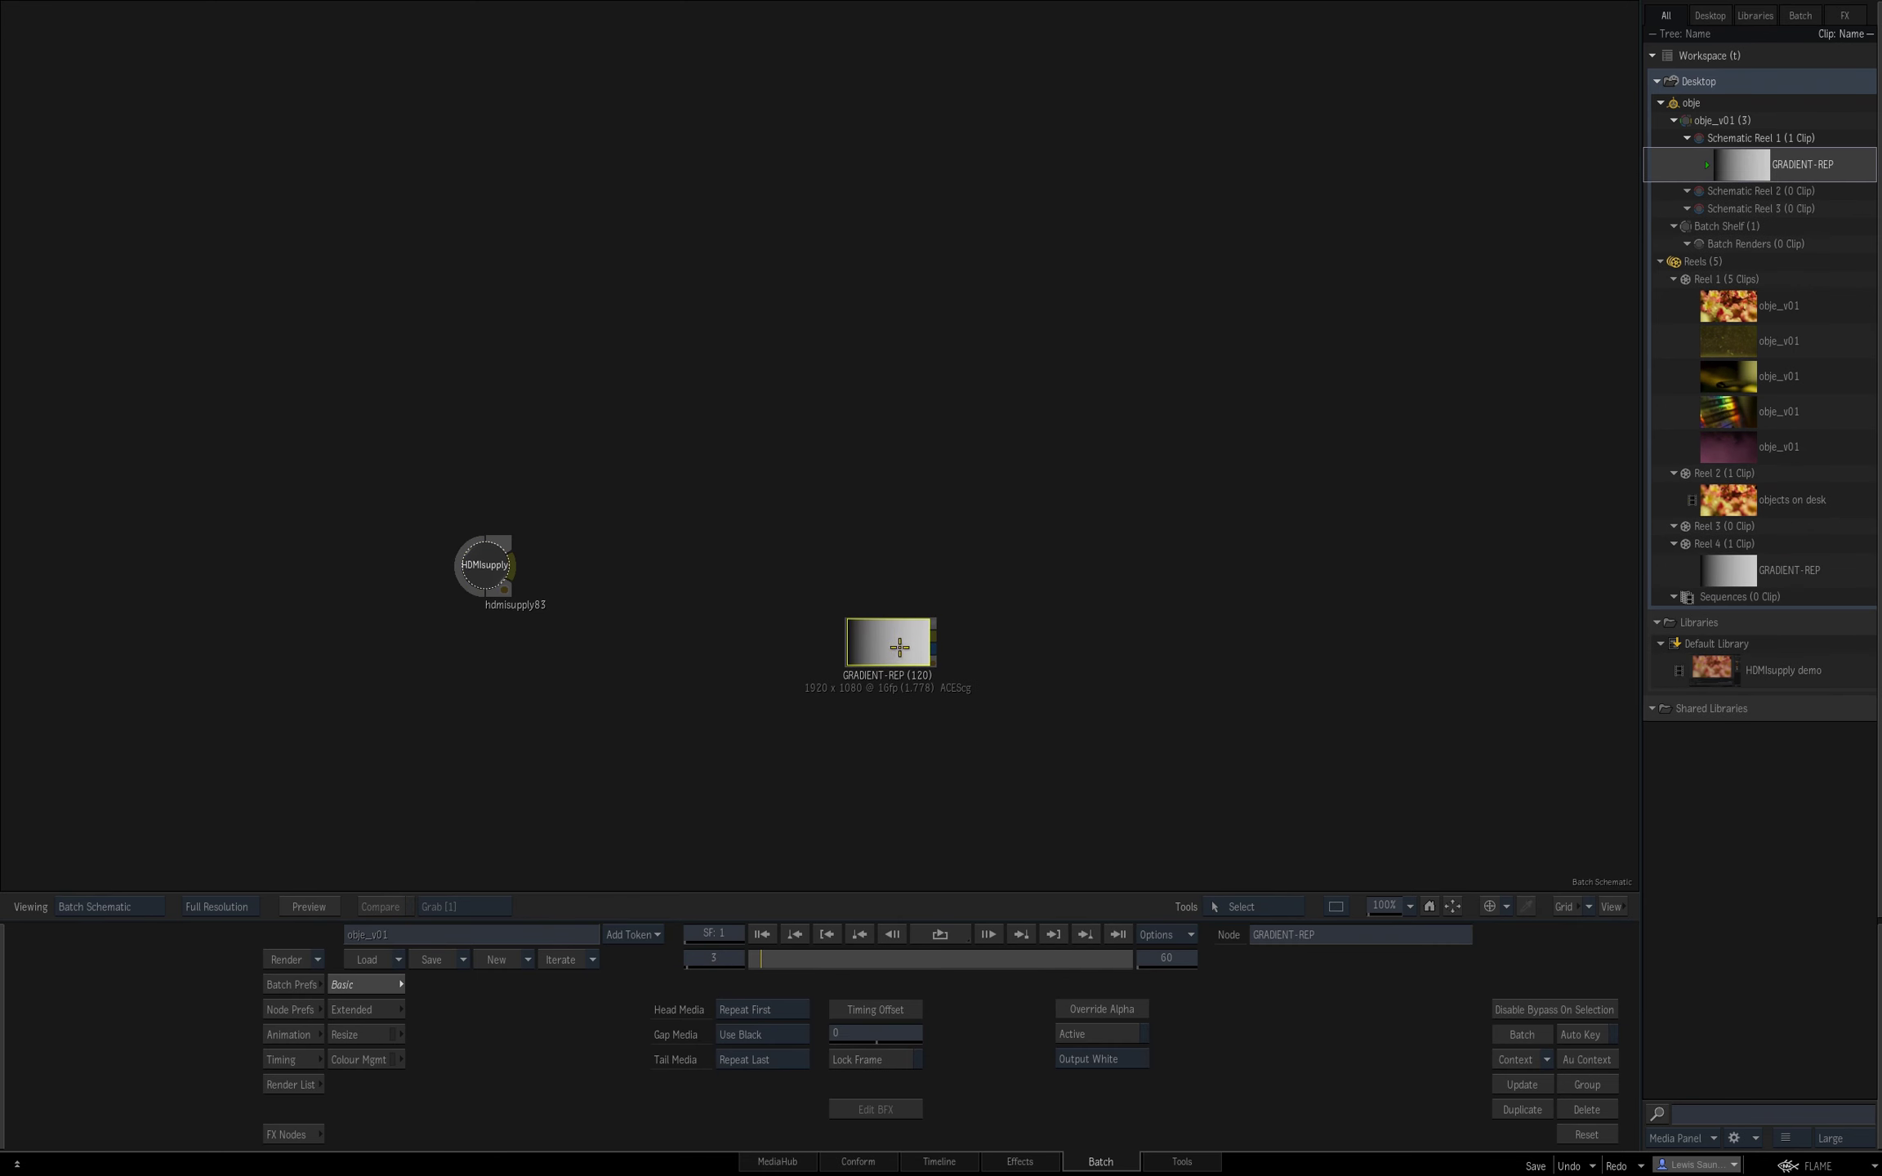
- Undo the addition of the GRADIENT-REP clip and play the HDMIsupply node's live result
key(ctrl+z)
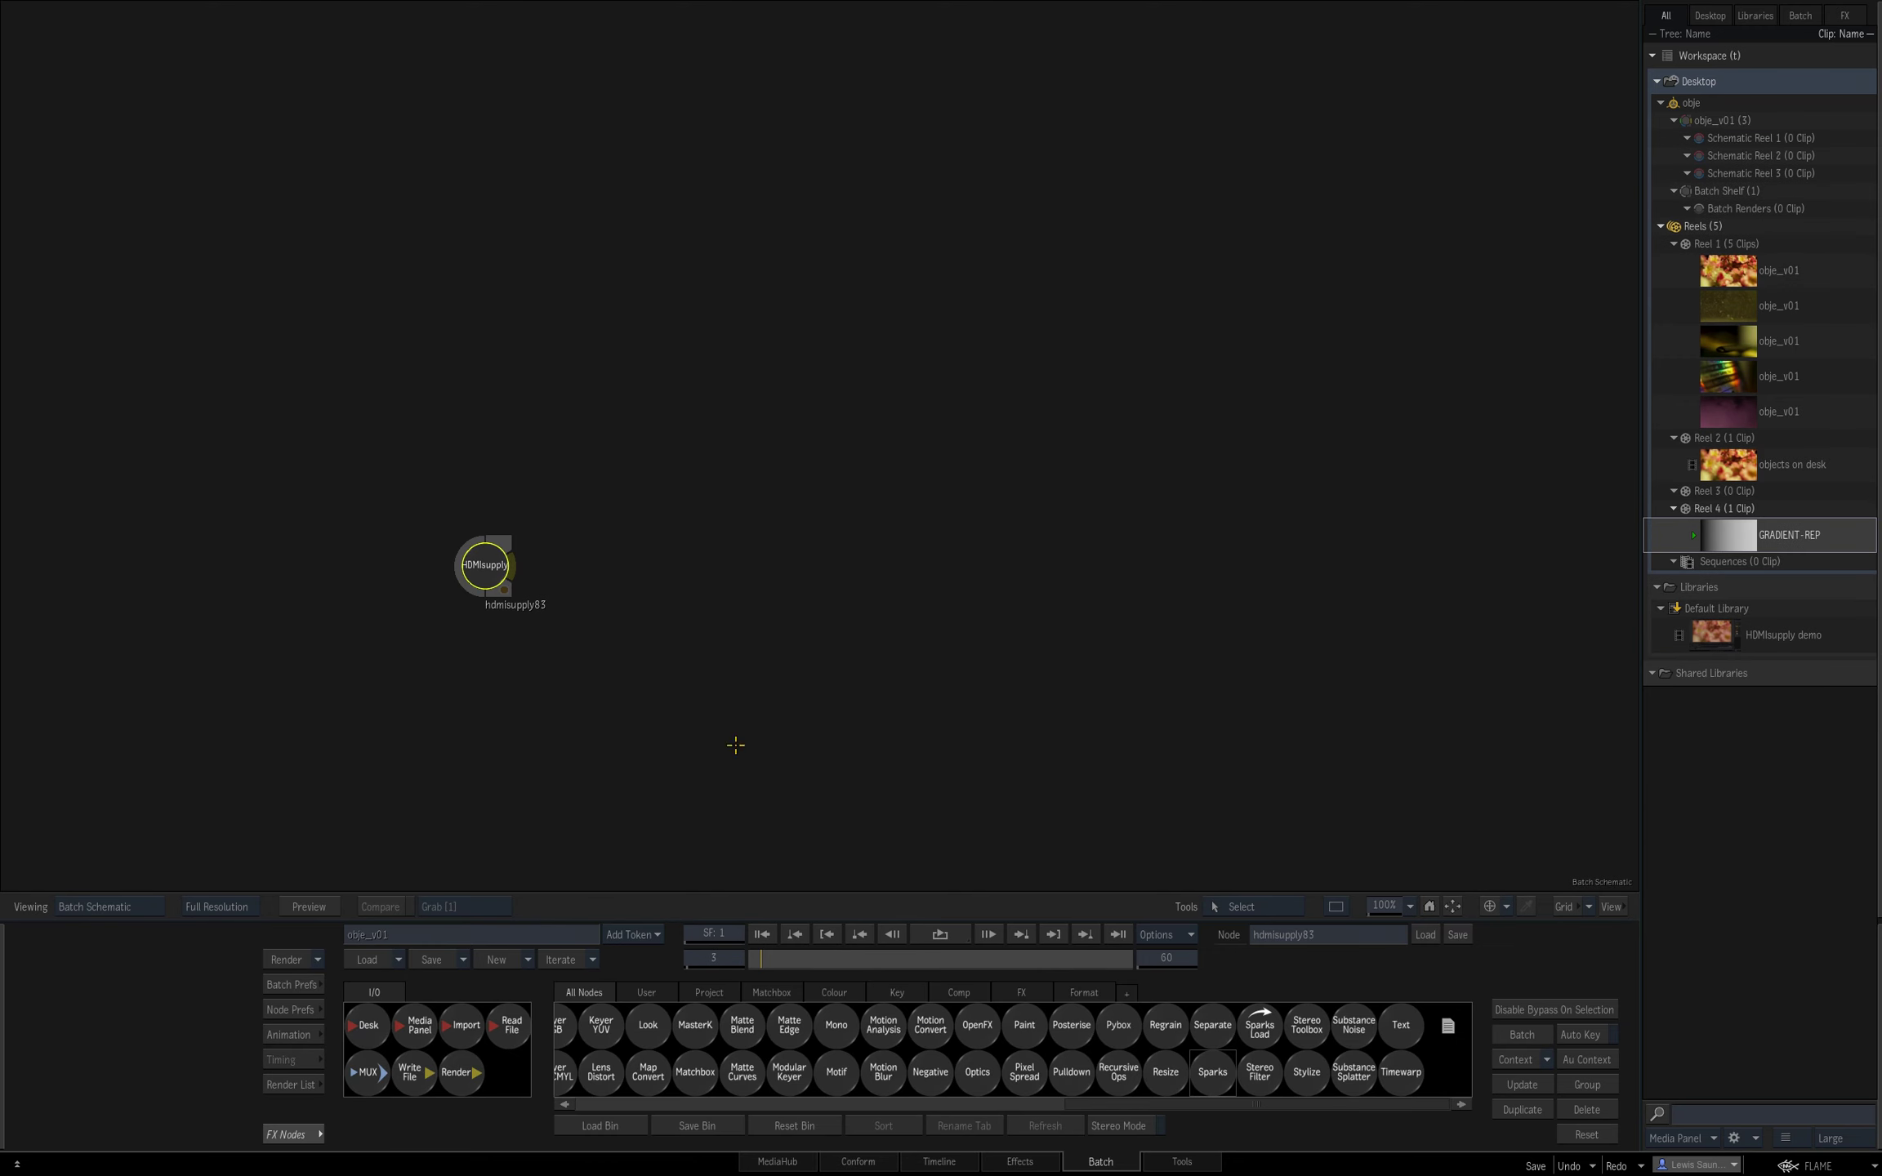
key(grave)
click(925, 935)
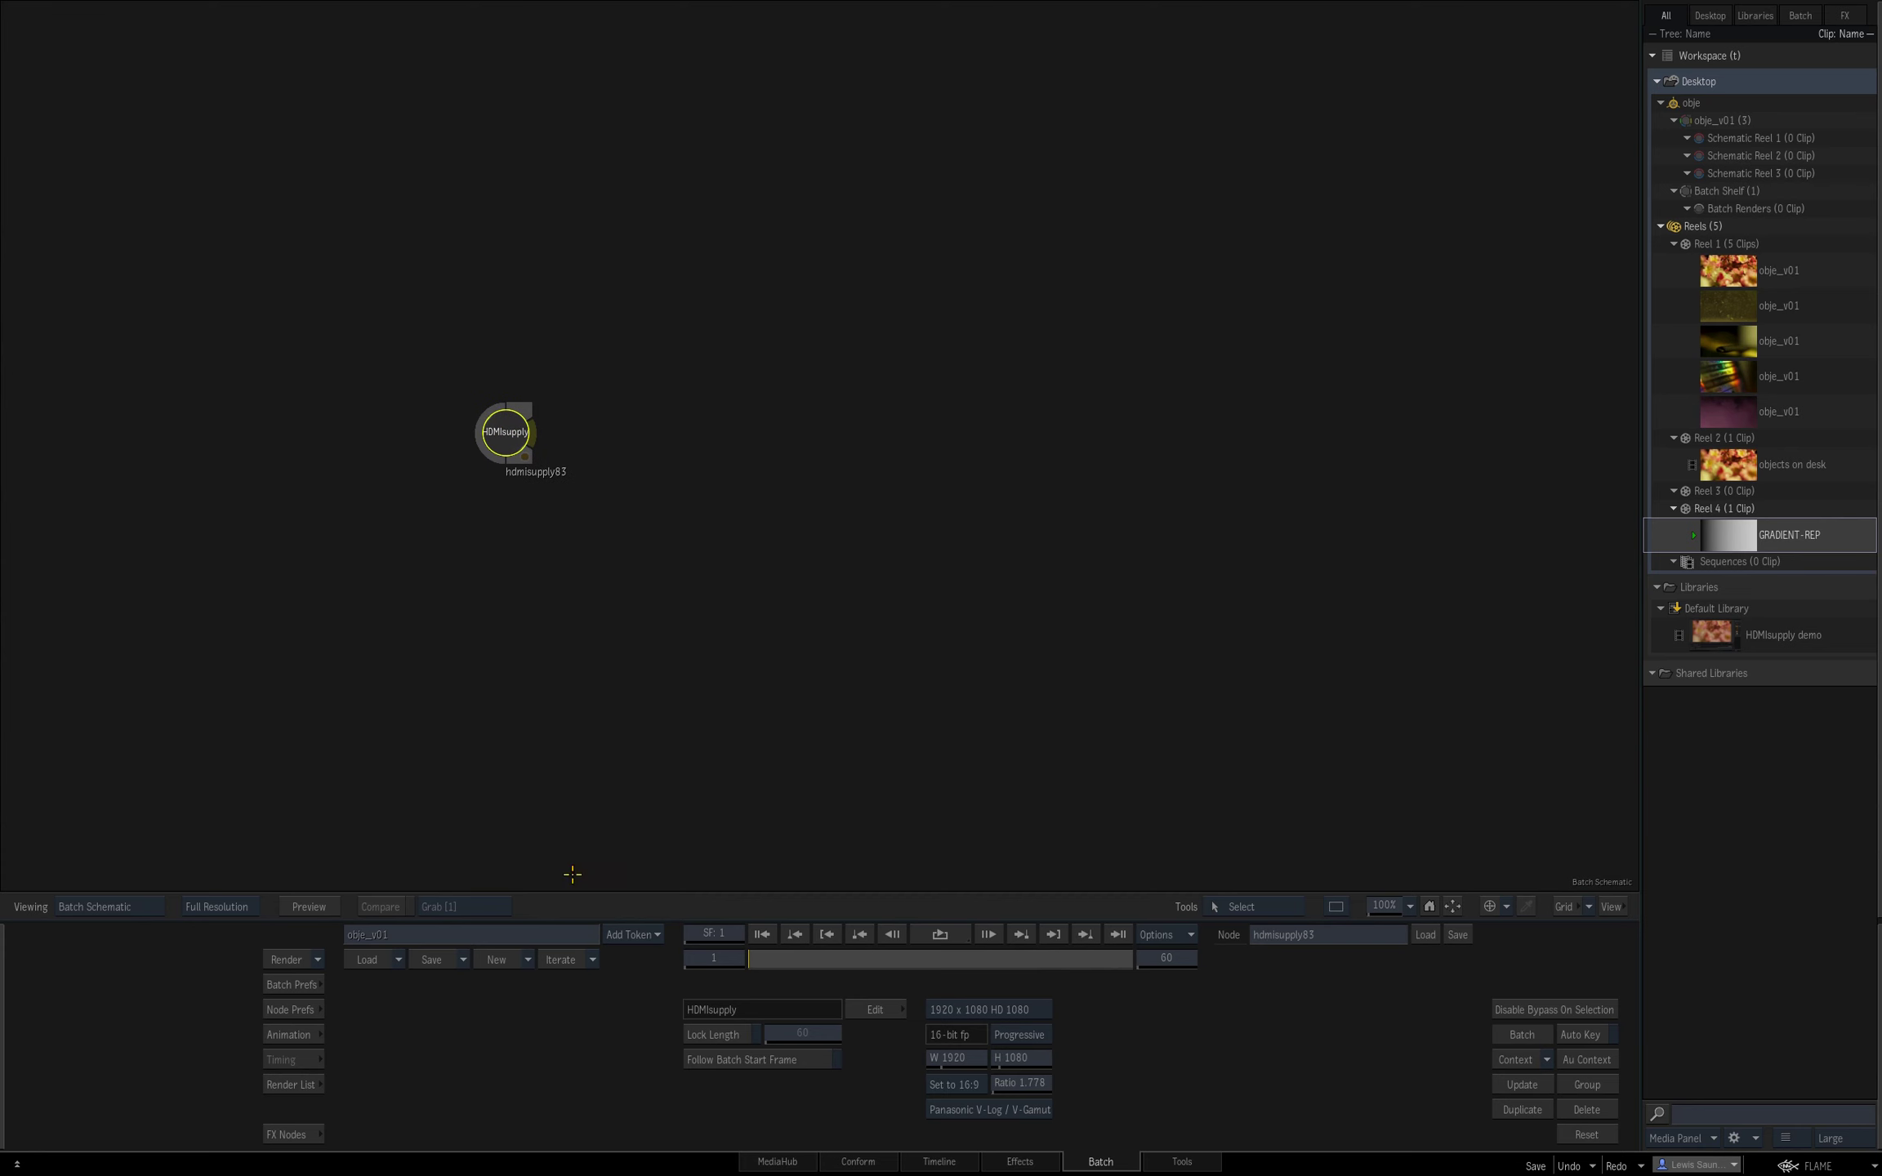
- Connect an Image node after the HDMIsupply node and view its result
click(293, 1133)
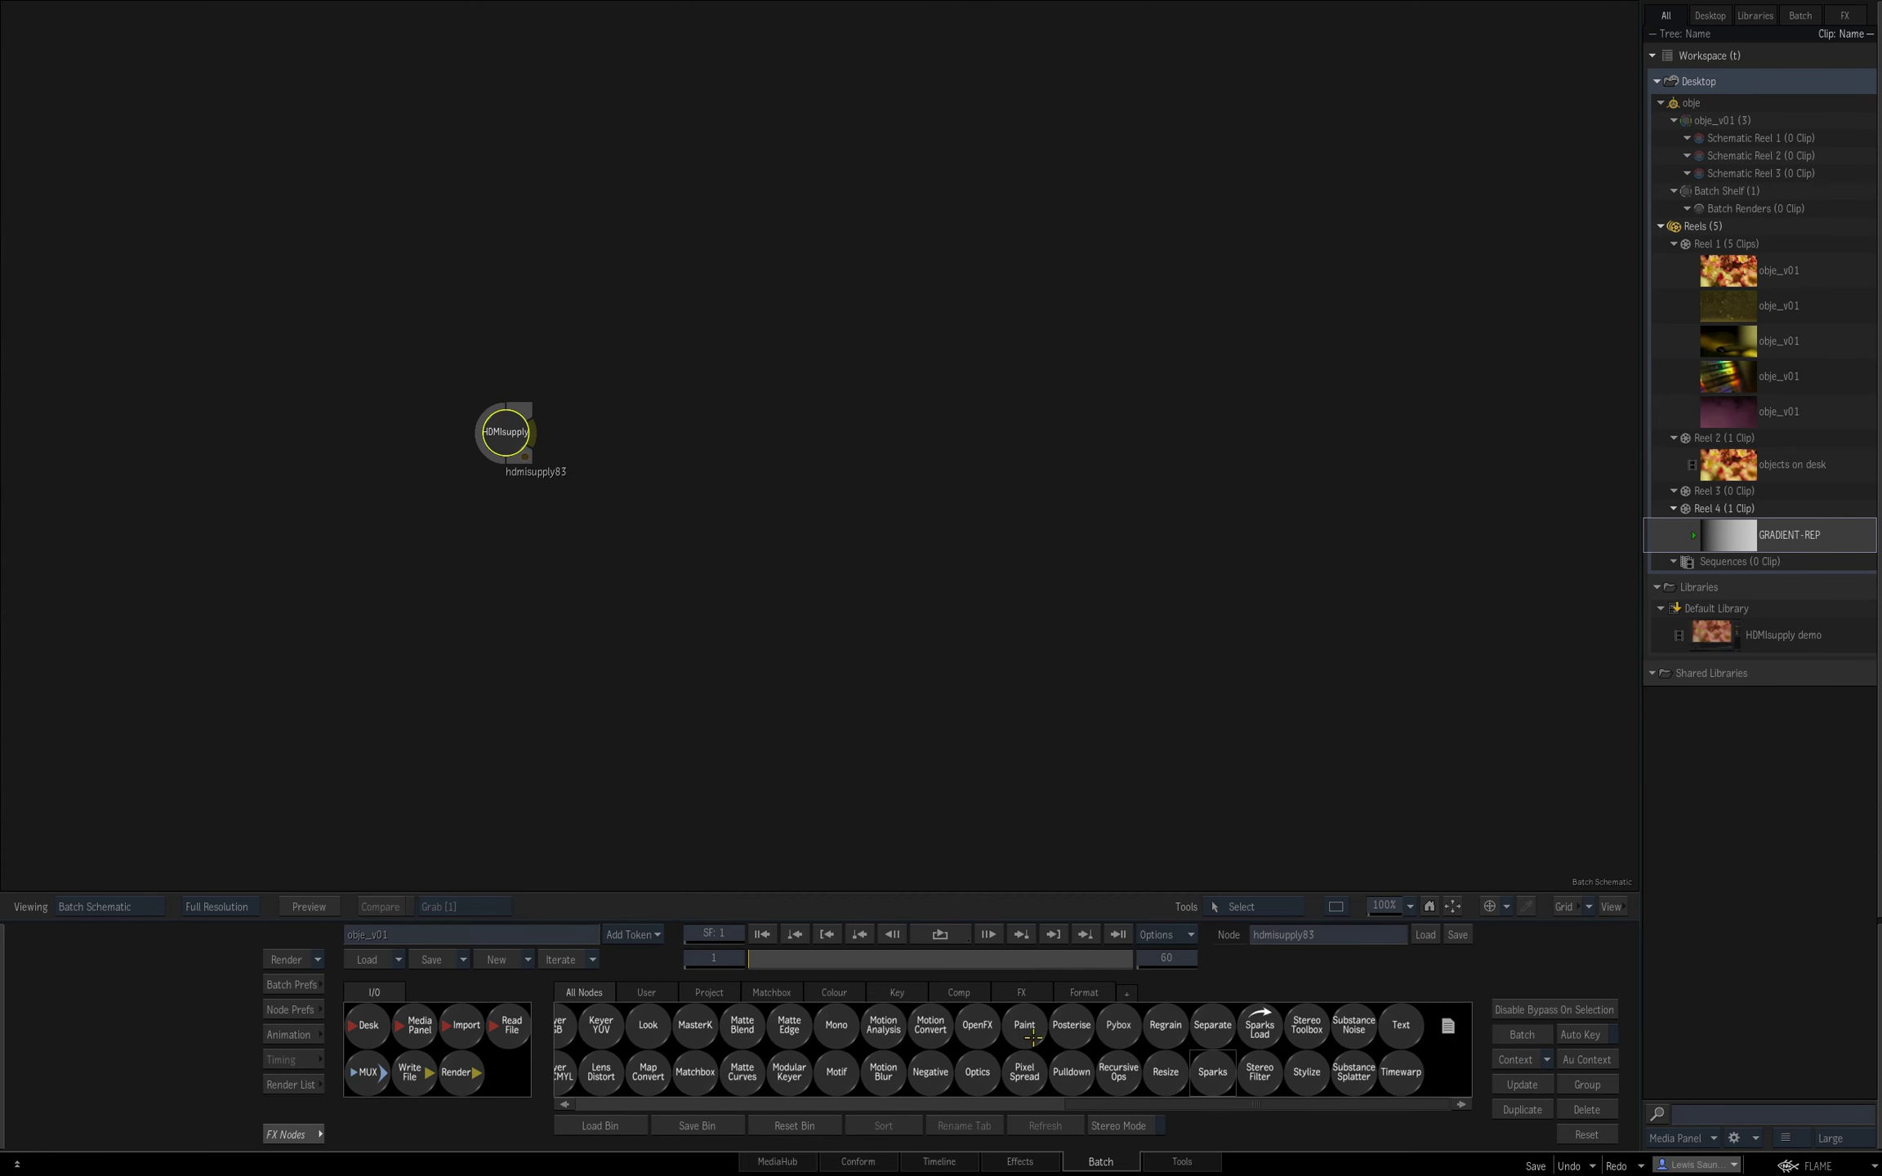
scroll(1022, 1054, left, 5)
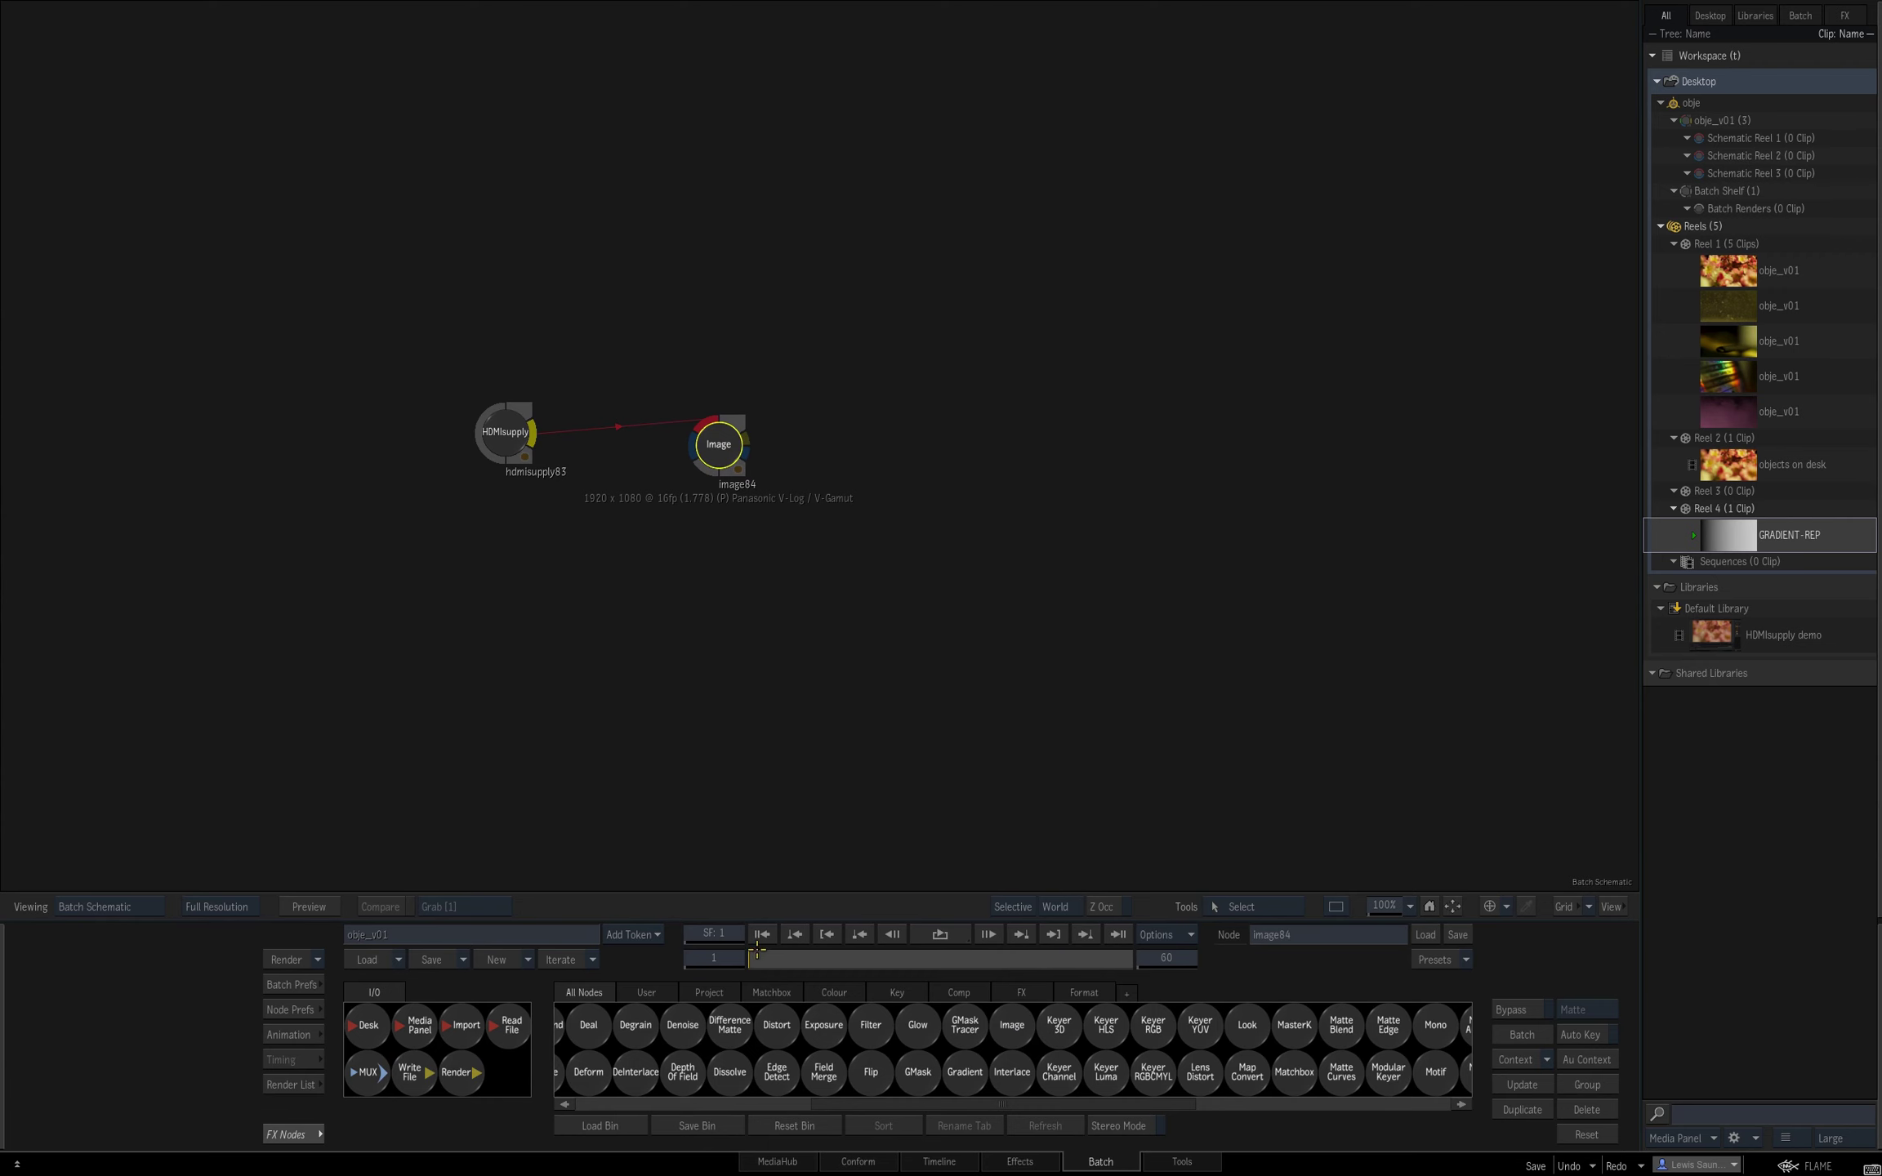
key(F4)
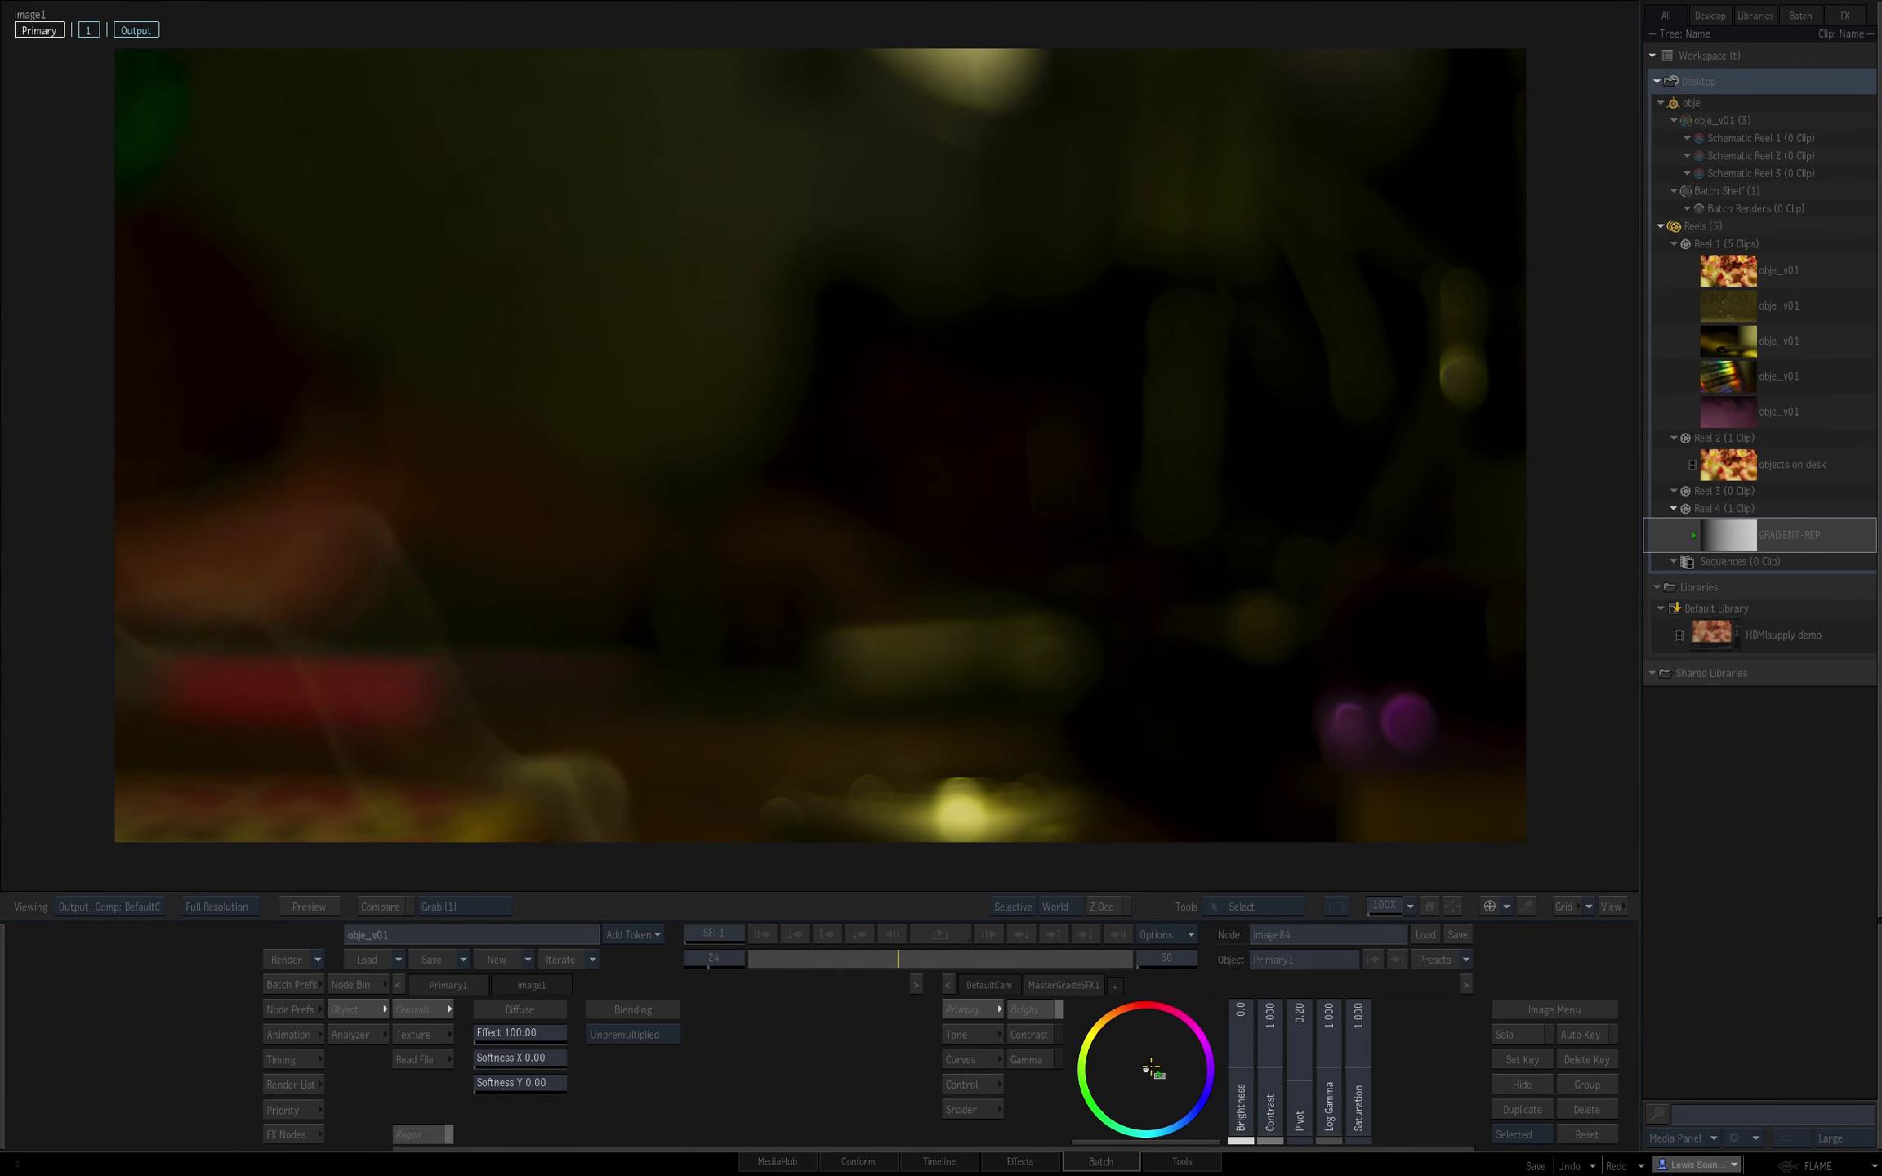
- Shift the Image node's primary colour balance and raise its brightness while the live feed plays
drag(1147, 1070, 1136, 1028)
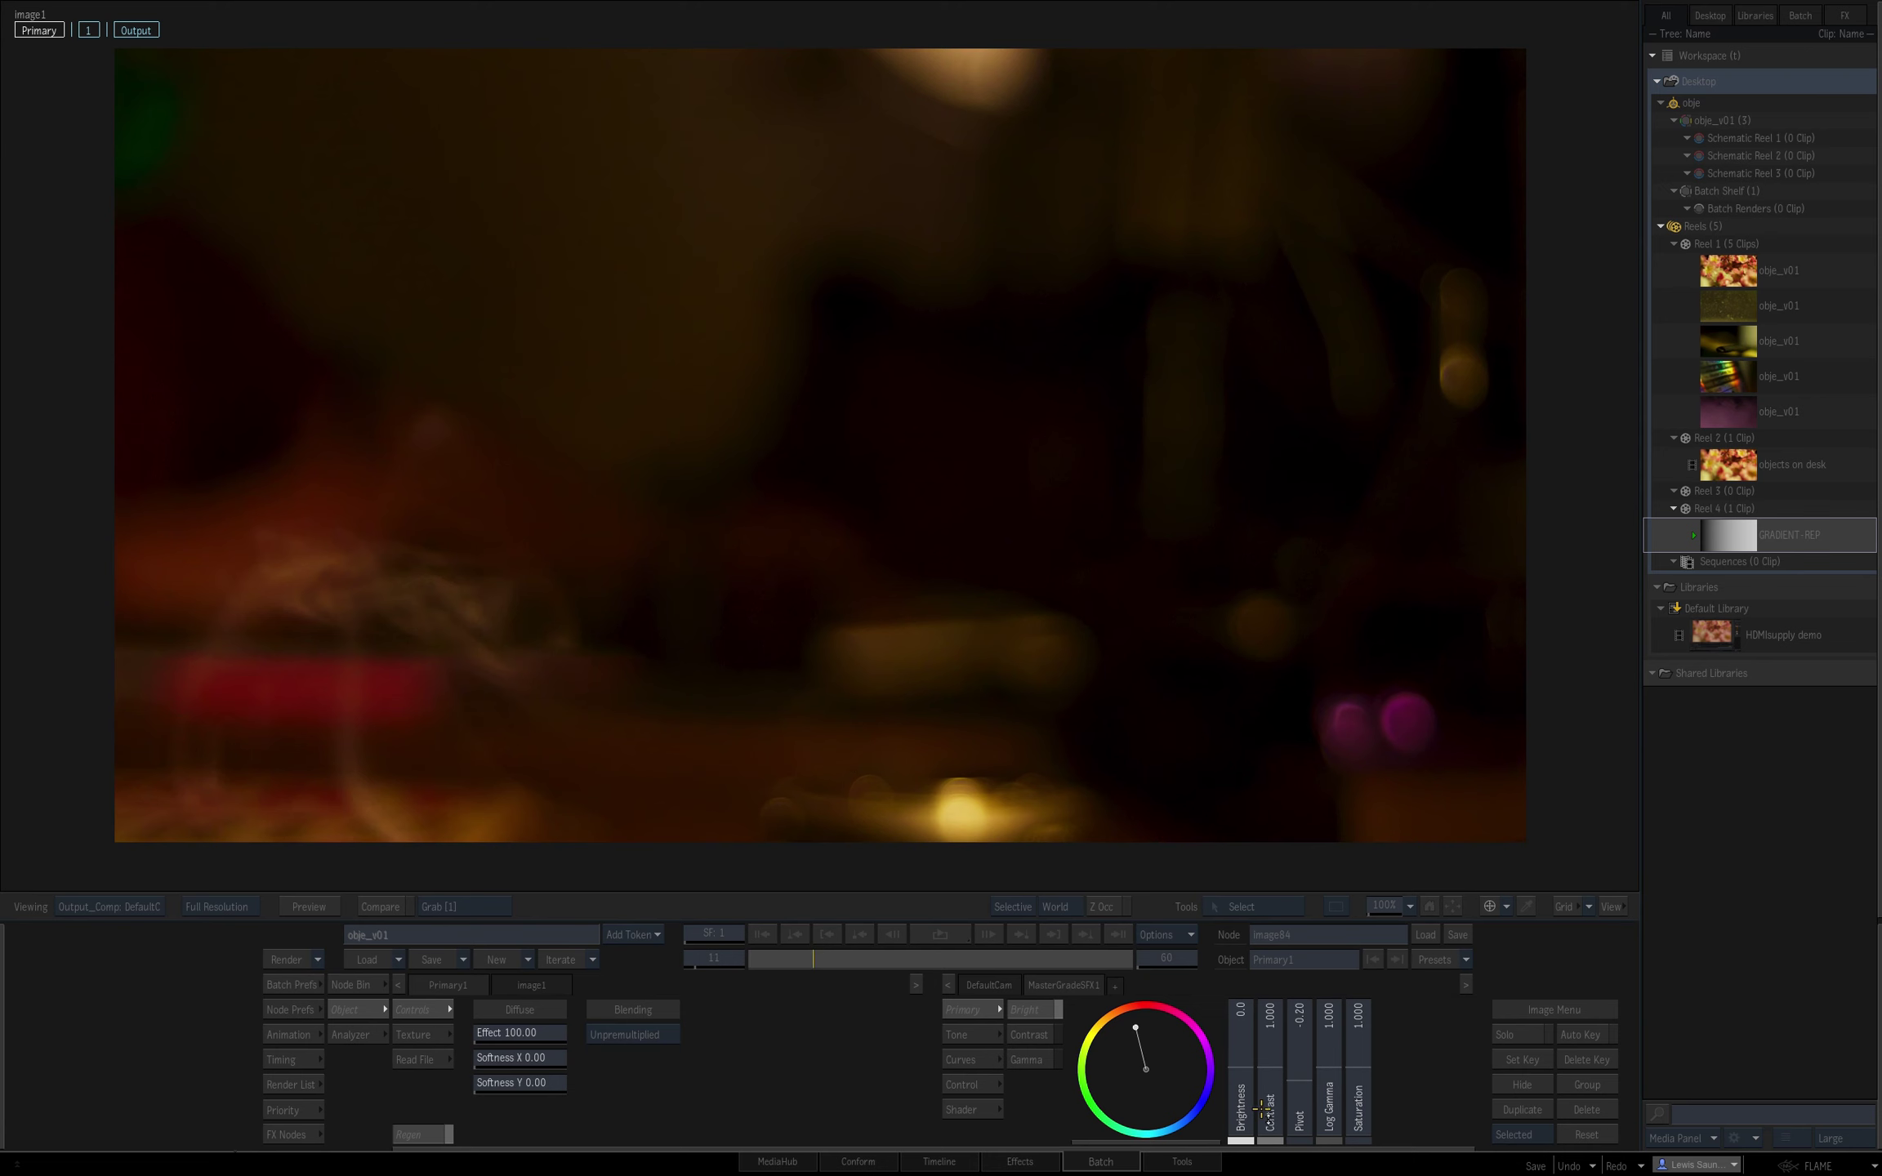
drag(1241, 1070, 1248, 981)
key(space)
mouse_move(1147, 1080)
mouse_down()
mouse_move(1067, 1060)
mouse_move(1173, 1062)
mouse_move(1268, 1152)
mouse_move(1165, 1080)
mouse_move(1154, 1100)
mouse_up()
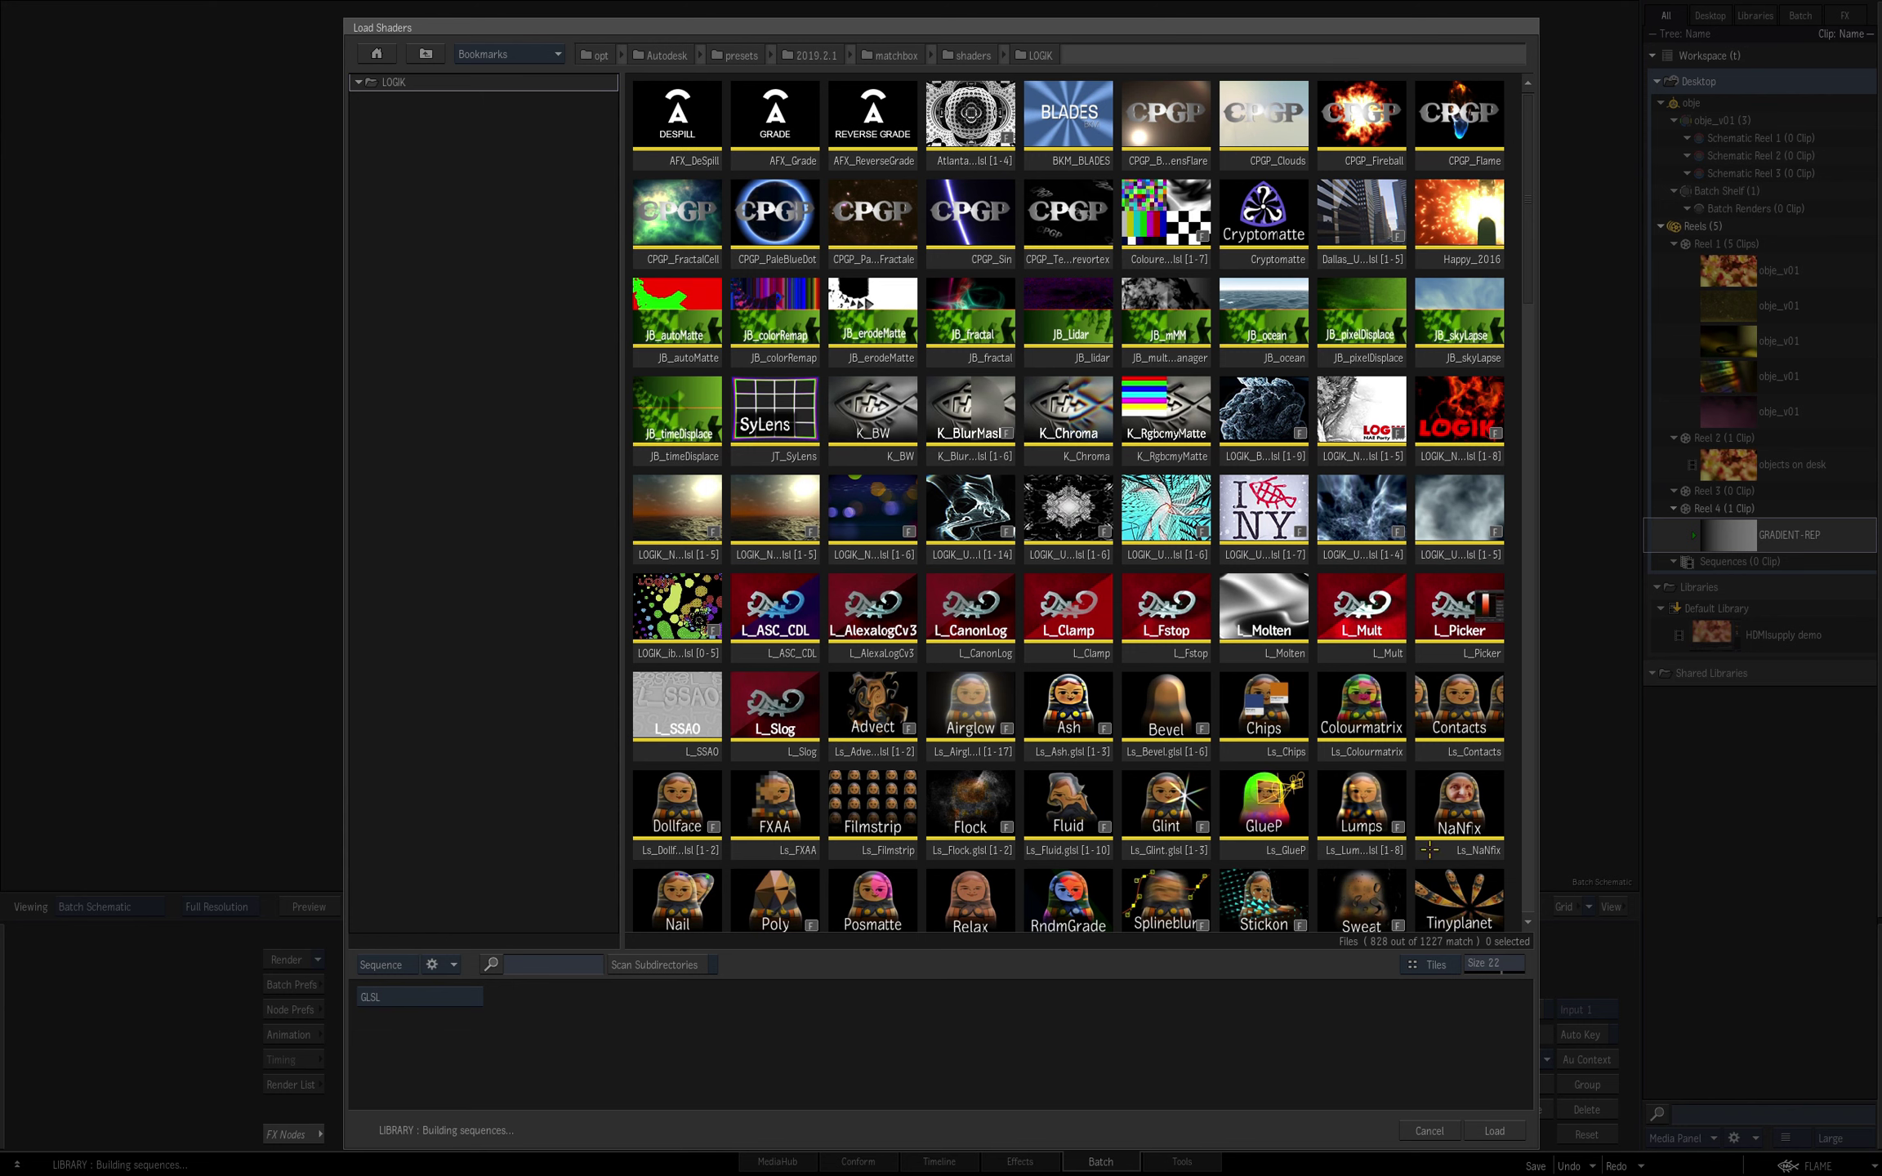
- Load the Tinyplanet shader into a Matchbox node fed by HDMIsupply and discard the node
double_click(1466, 907)
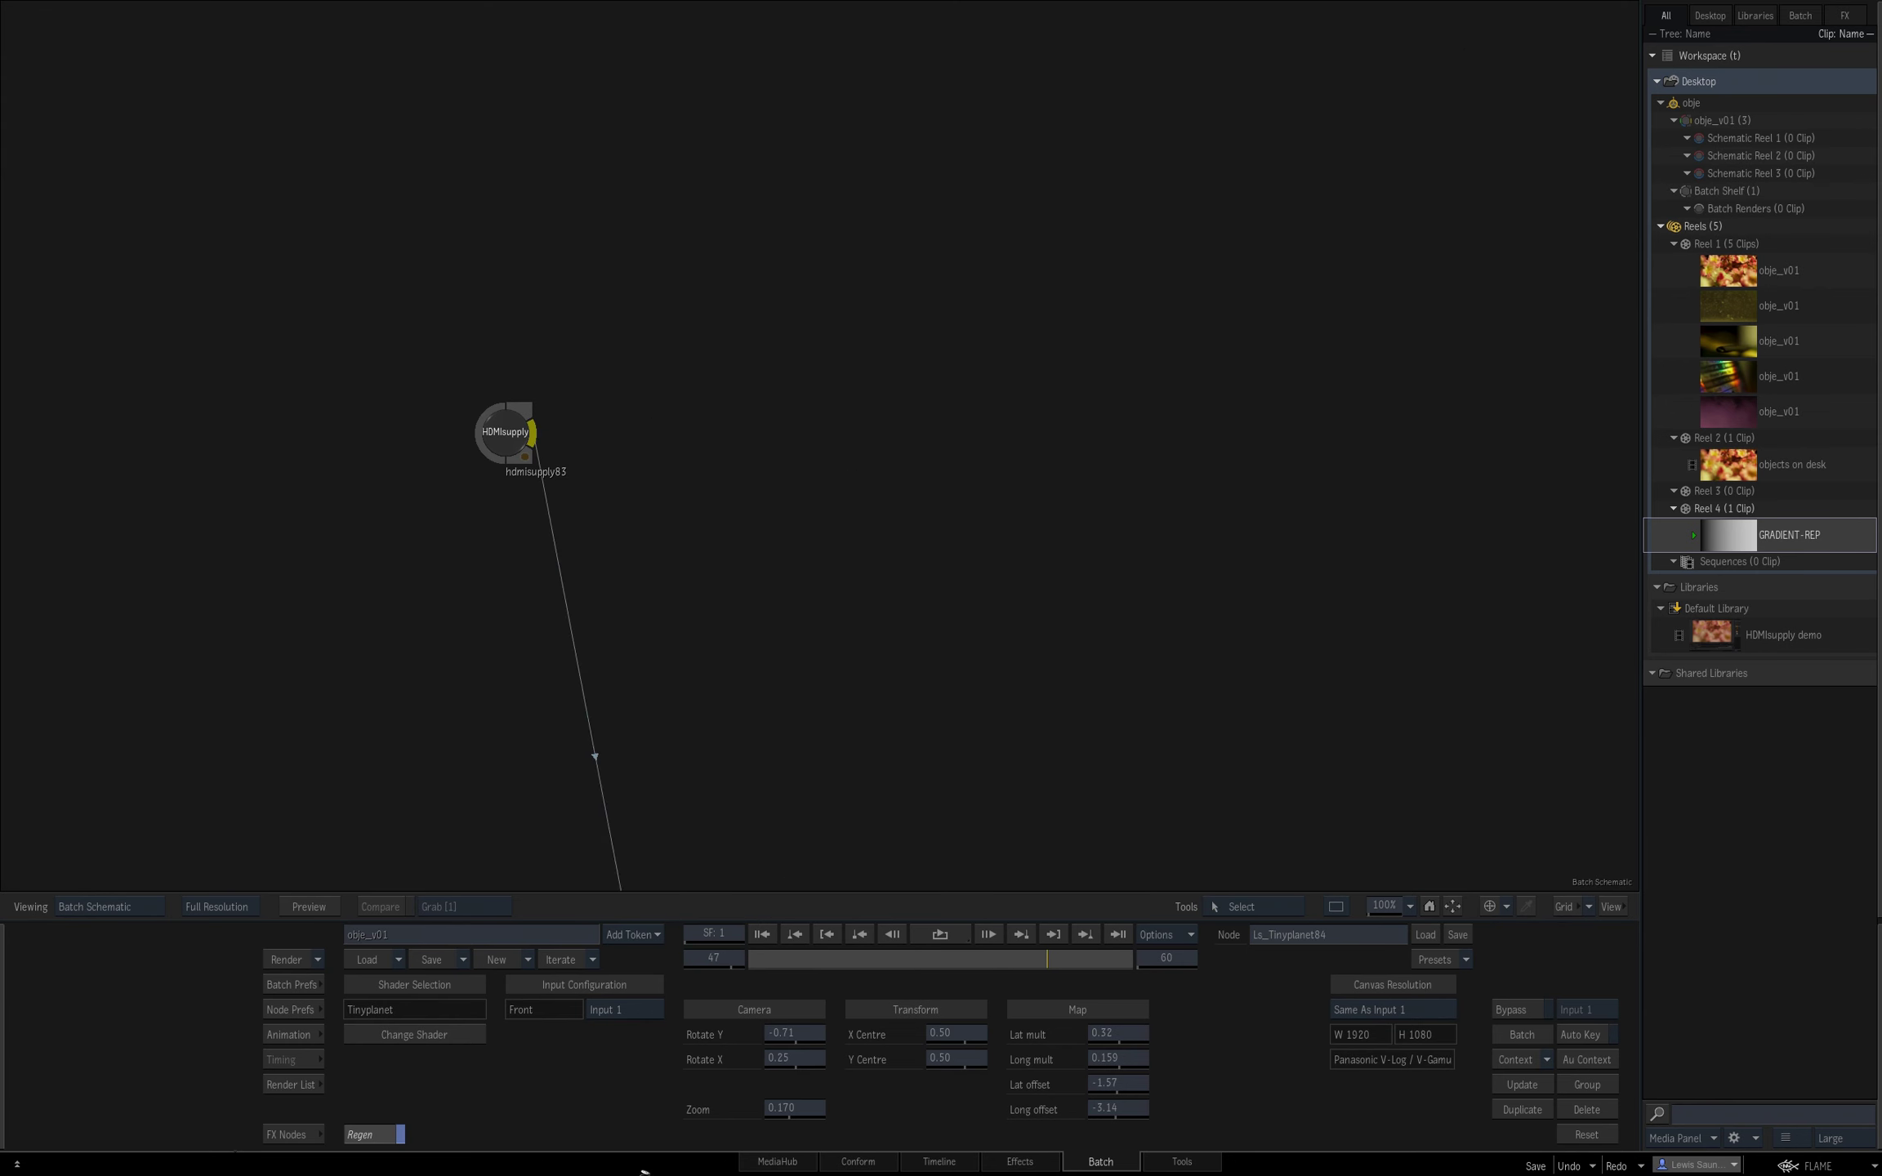
drag(644, 1173, 645, 1175)
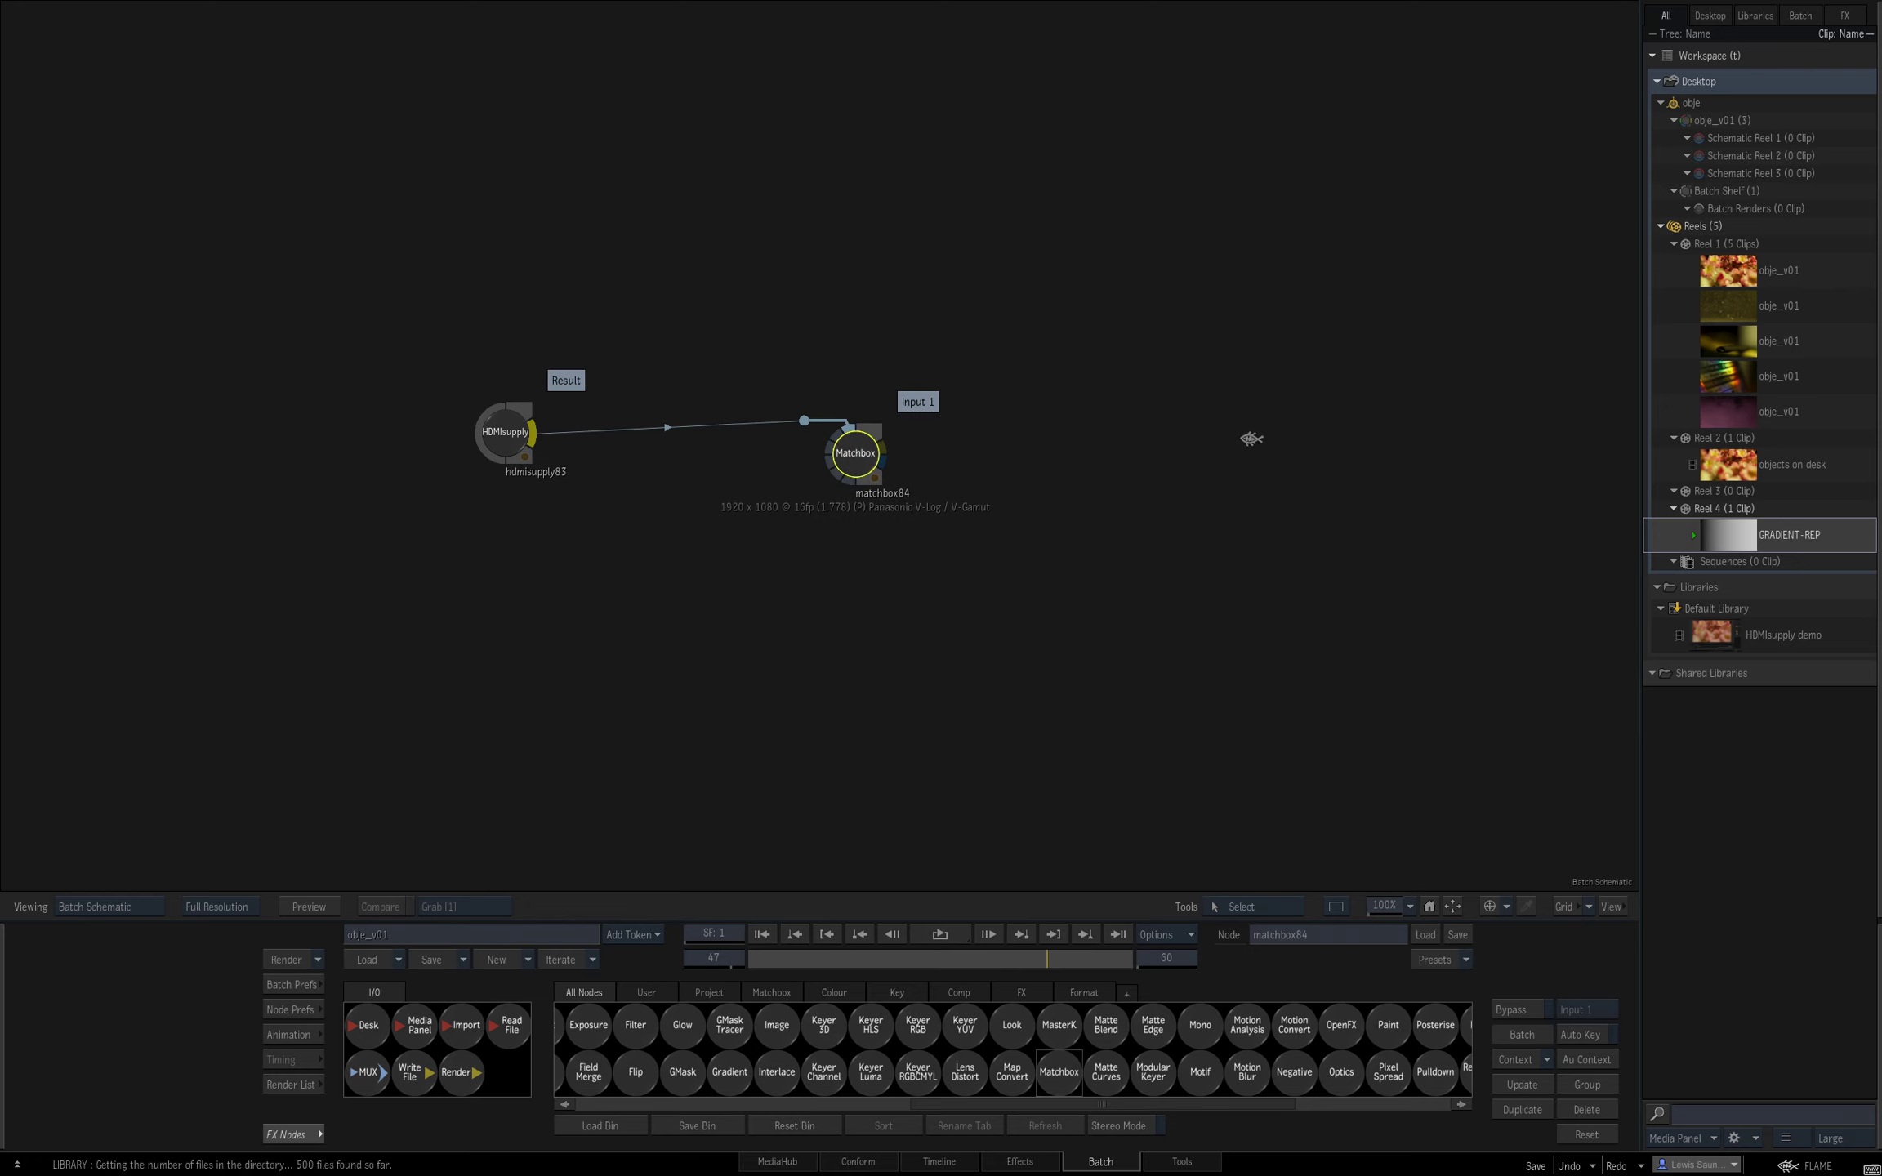
- Feed HDMIsupply into a Matchbox node with the Poly shader and set its seed threshold to 0.24 during playback
click(1422, 531)
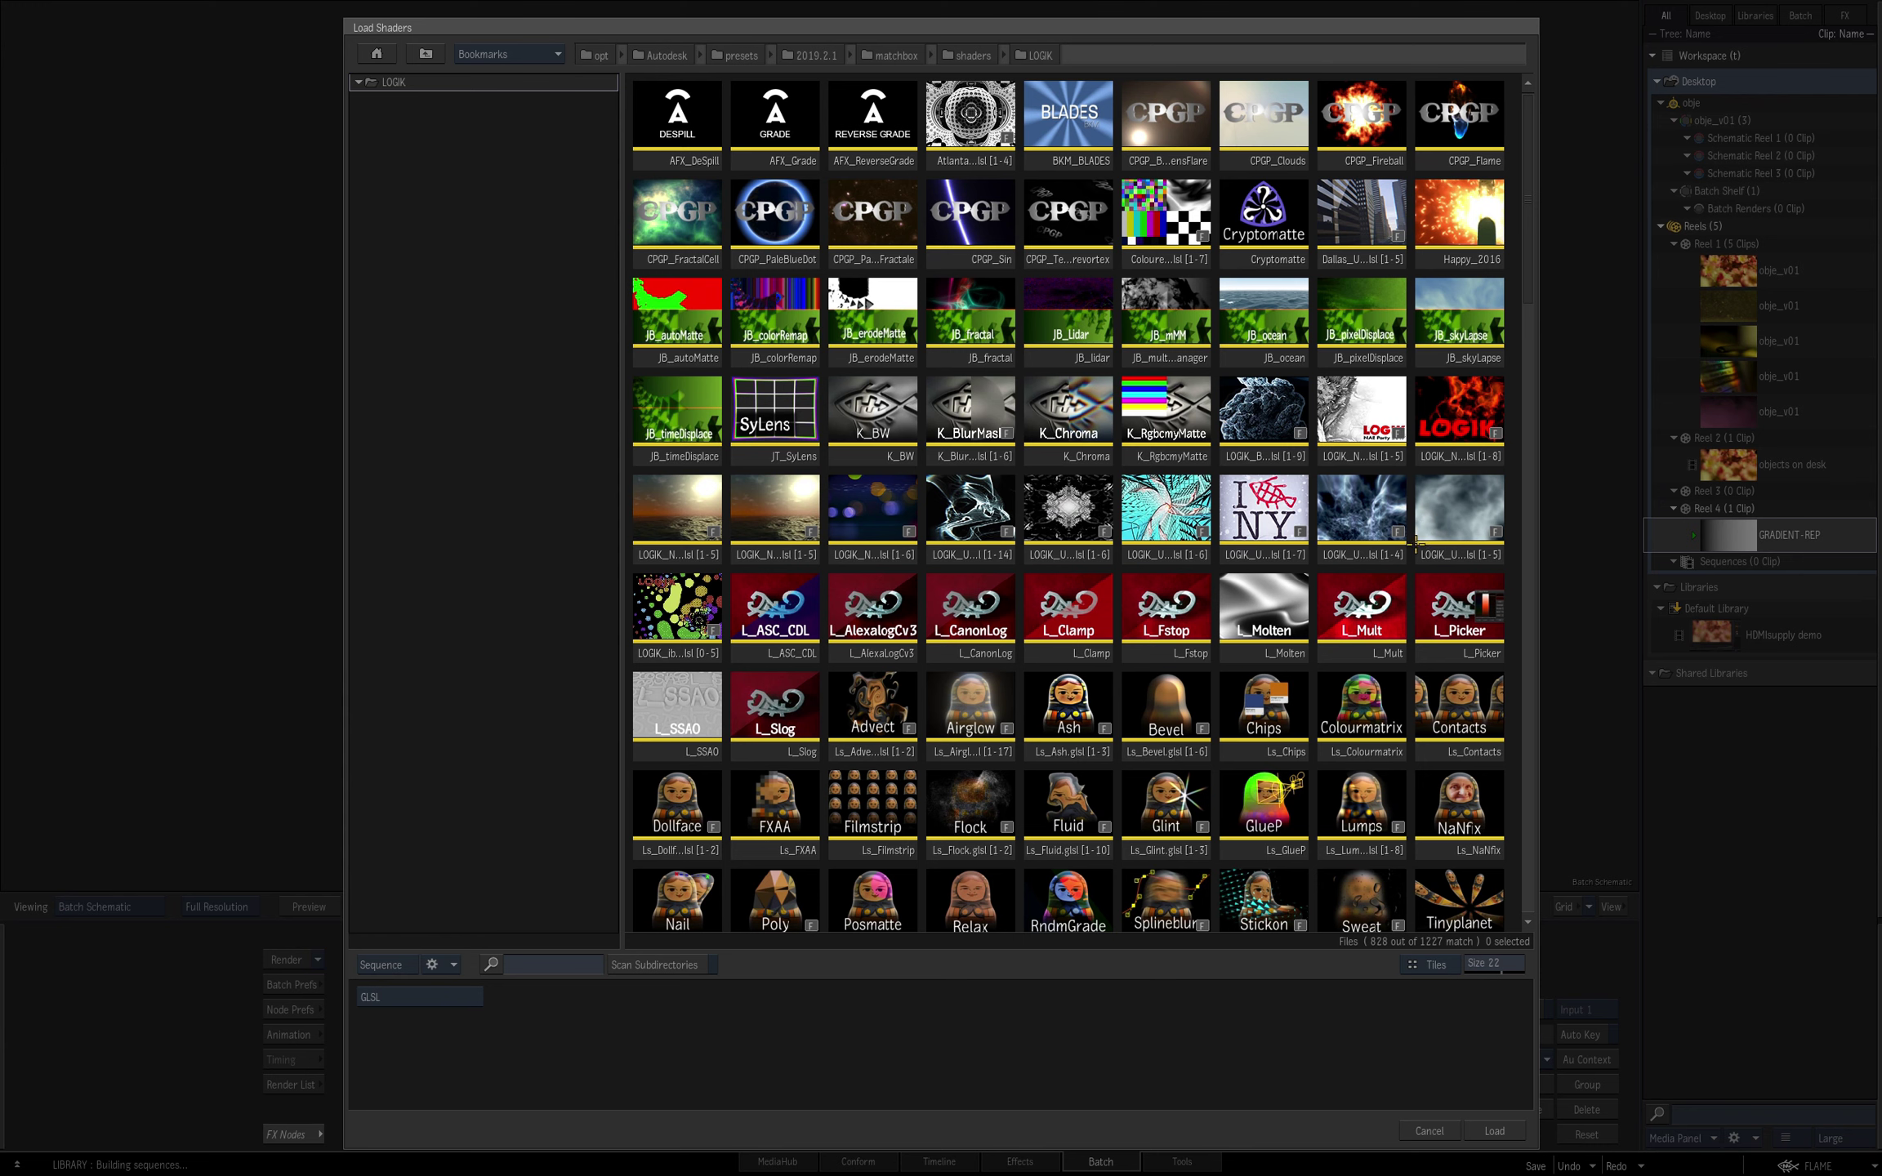
double_click(735, 920)
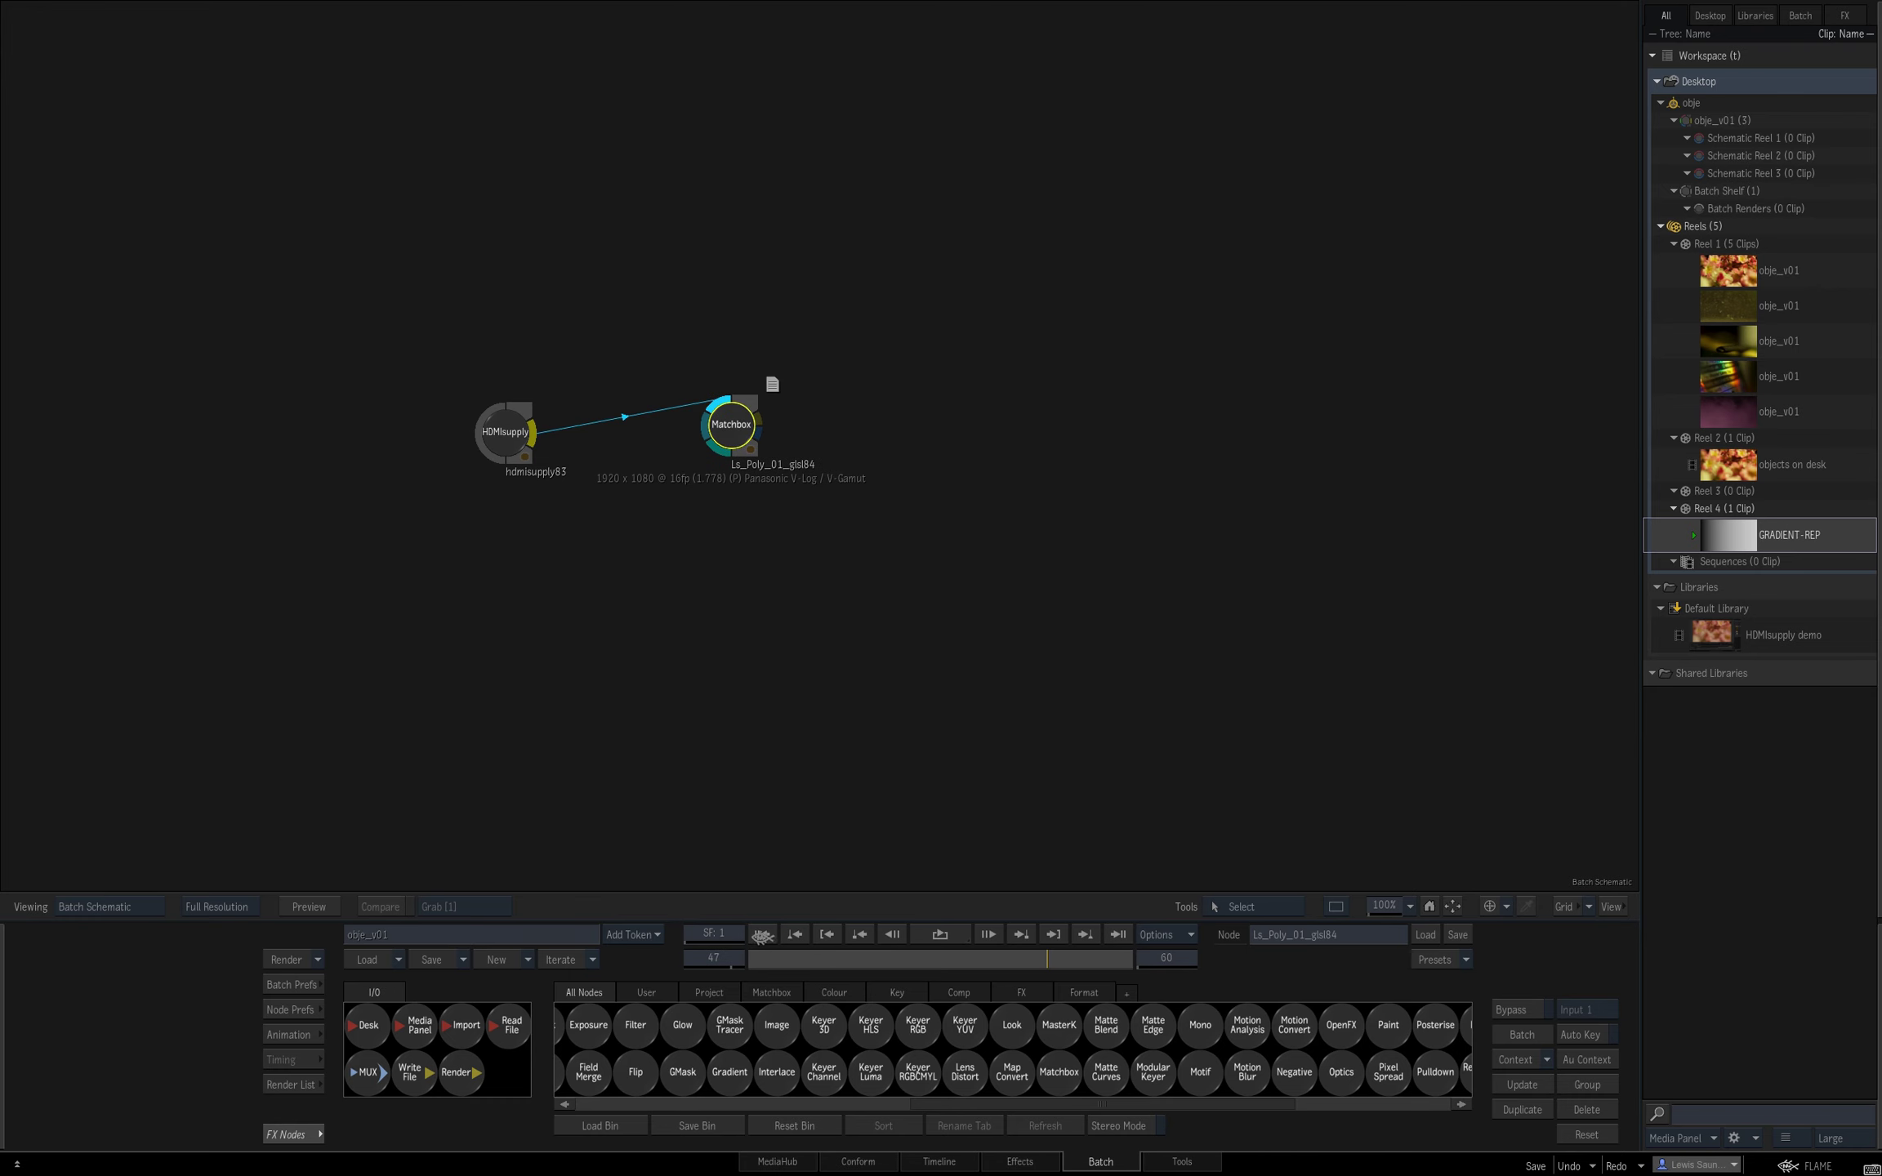
click(762, 935)
mouse_move(803, 1037)
mouse_down()
mouse_move(825, 1036)
mouse_move(810, 1037)
mouse_up()
key(space)
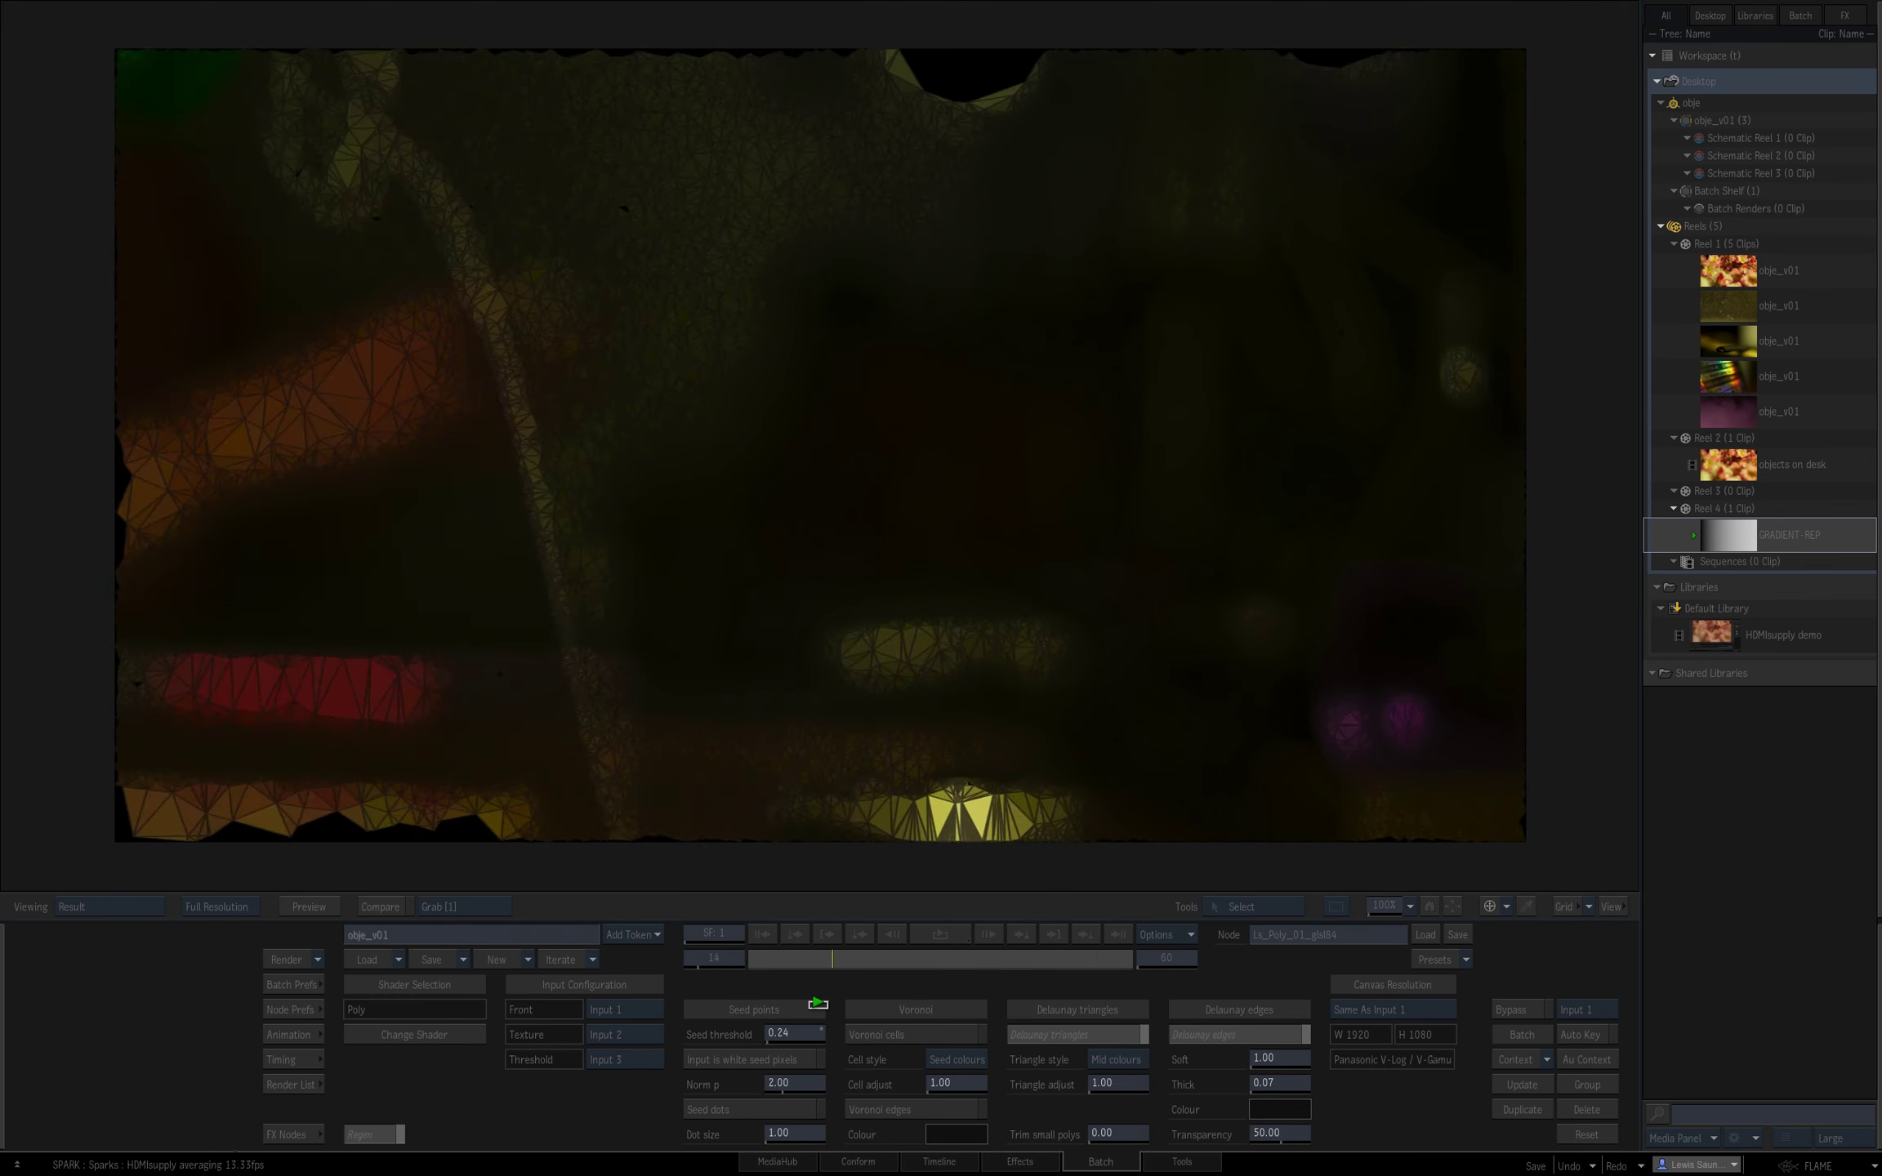
key(space)
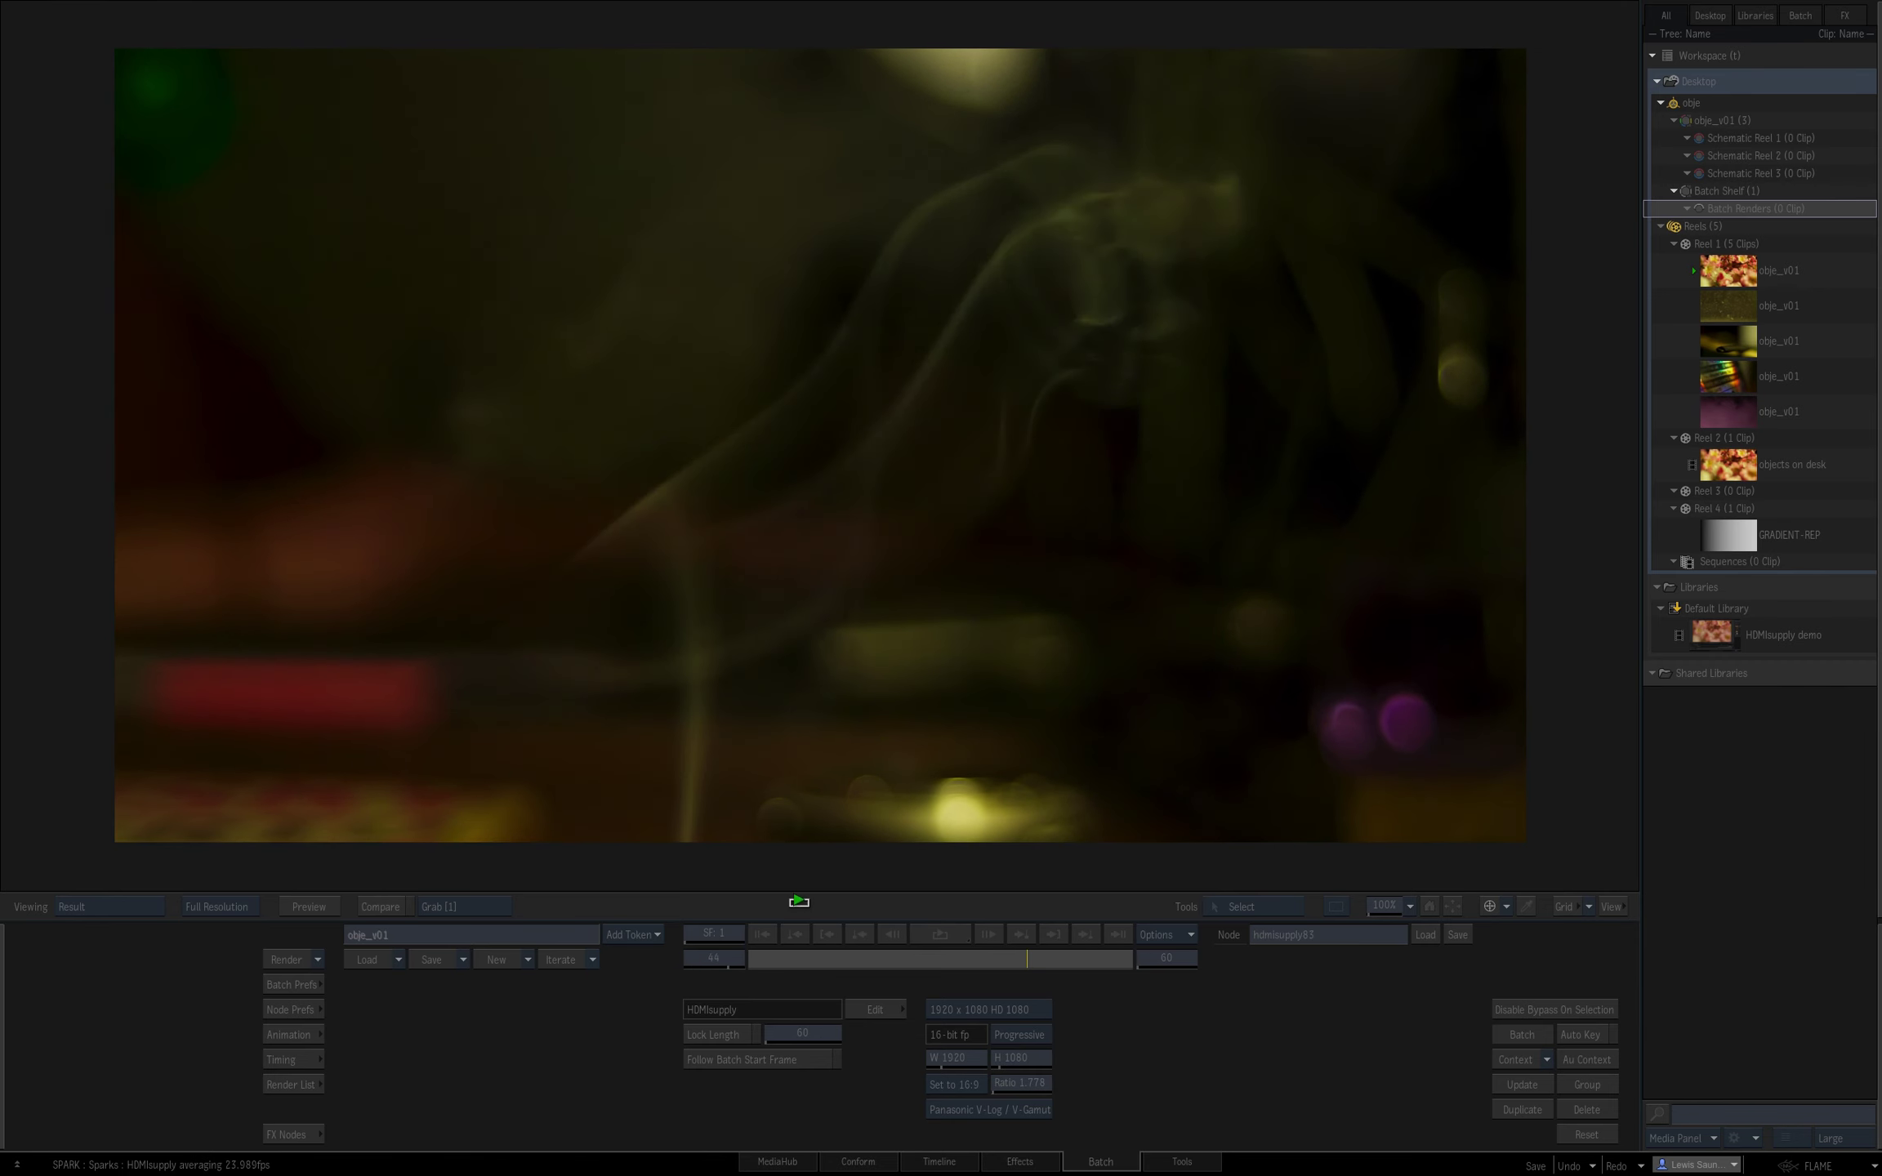
- Play the HDMIsupply node's live result in Batch and return to the first frame
click(770, 912)
mouse_move(2, 987)
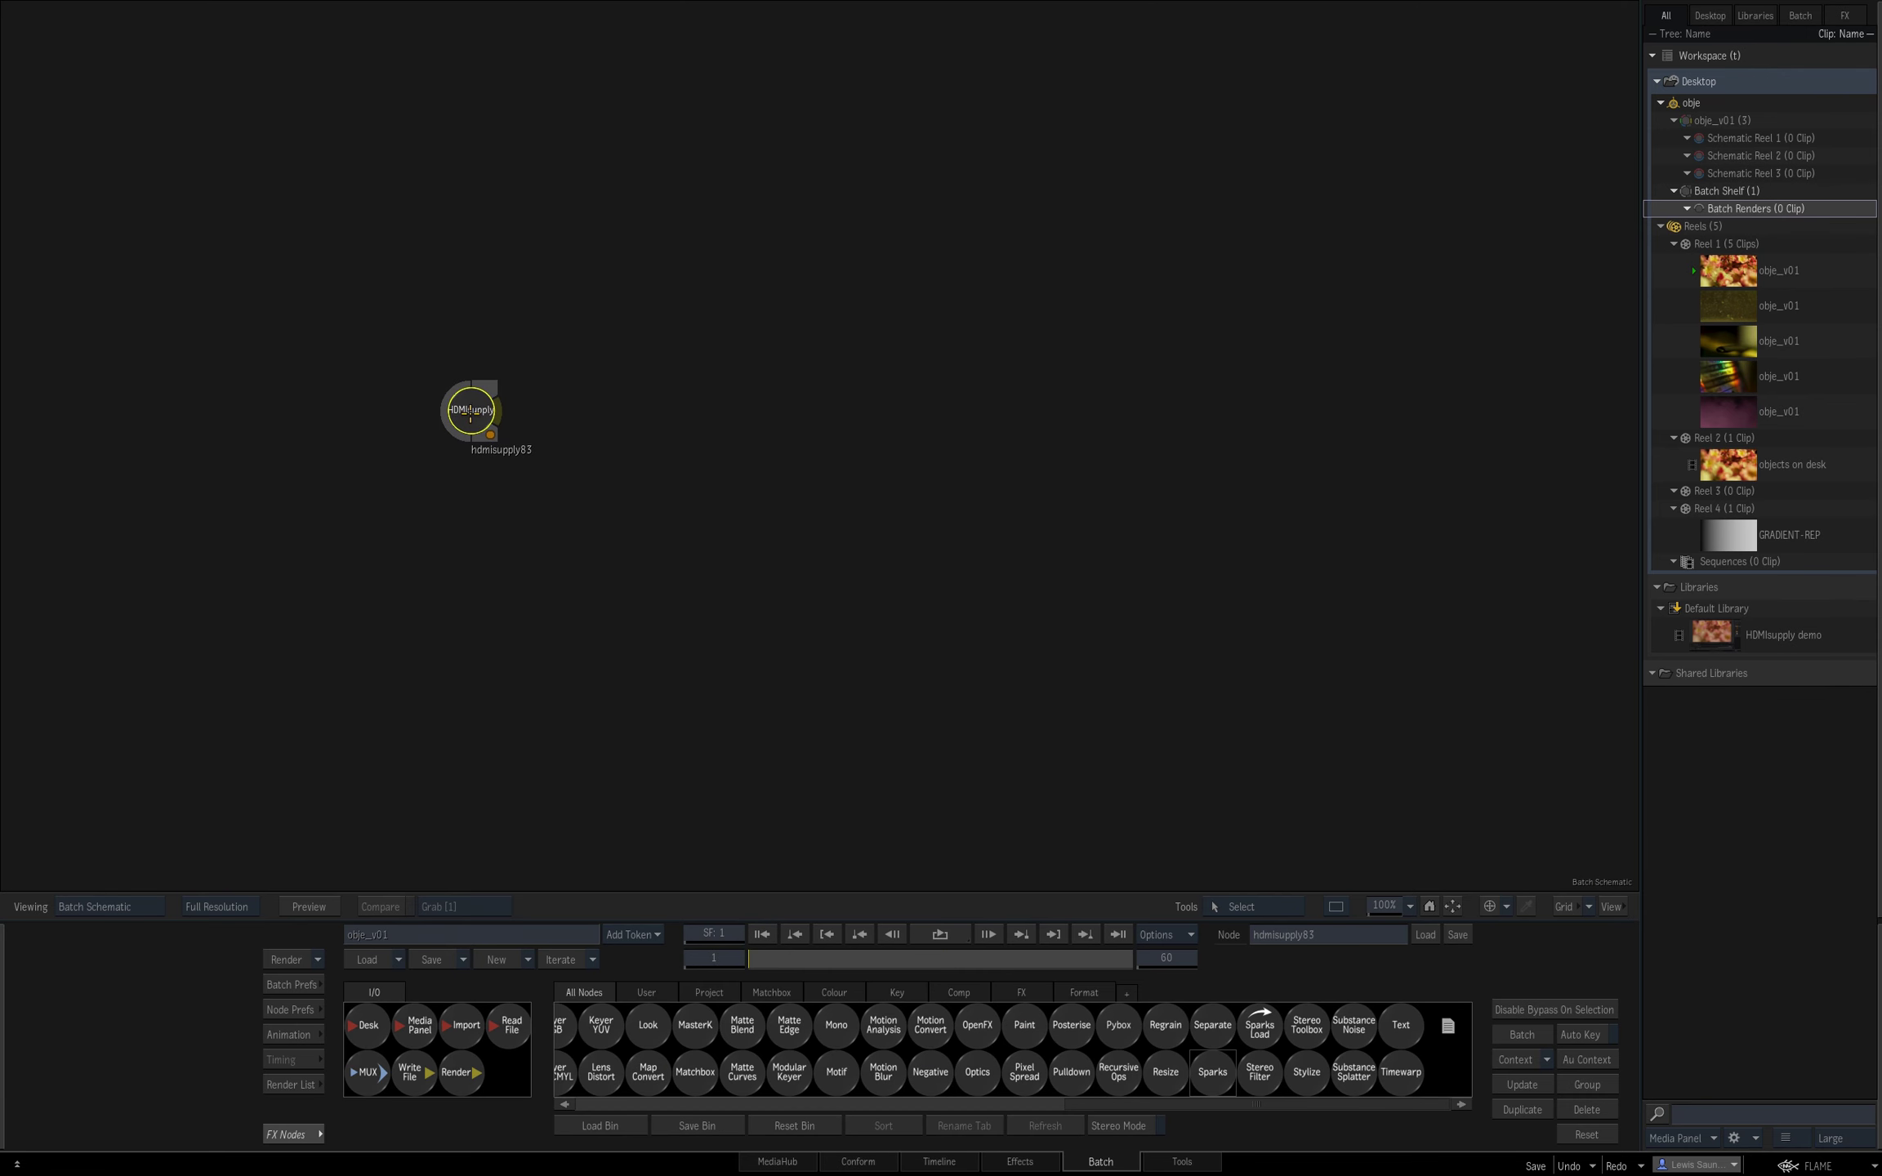
key(F4)
click(941, 934)
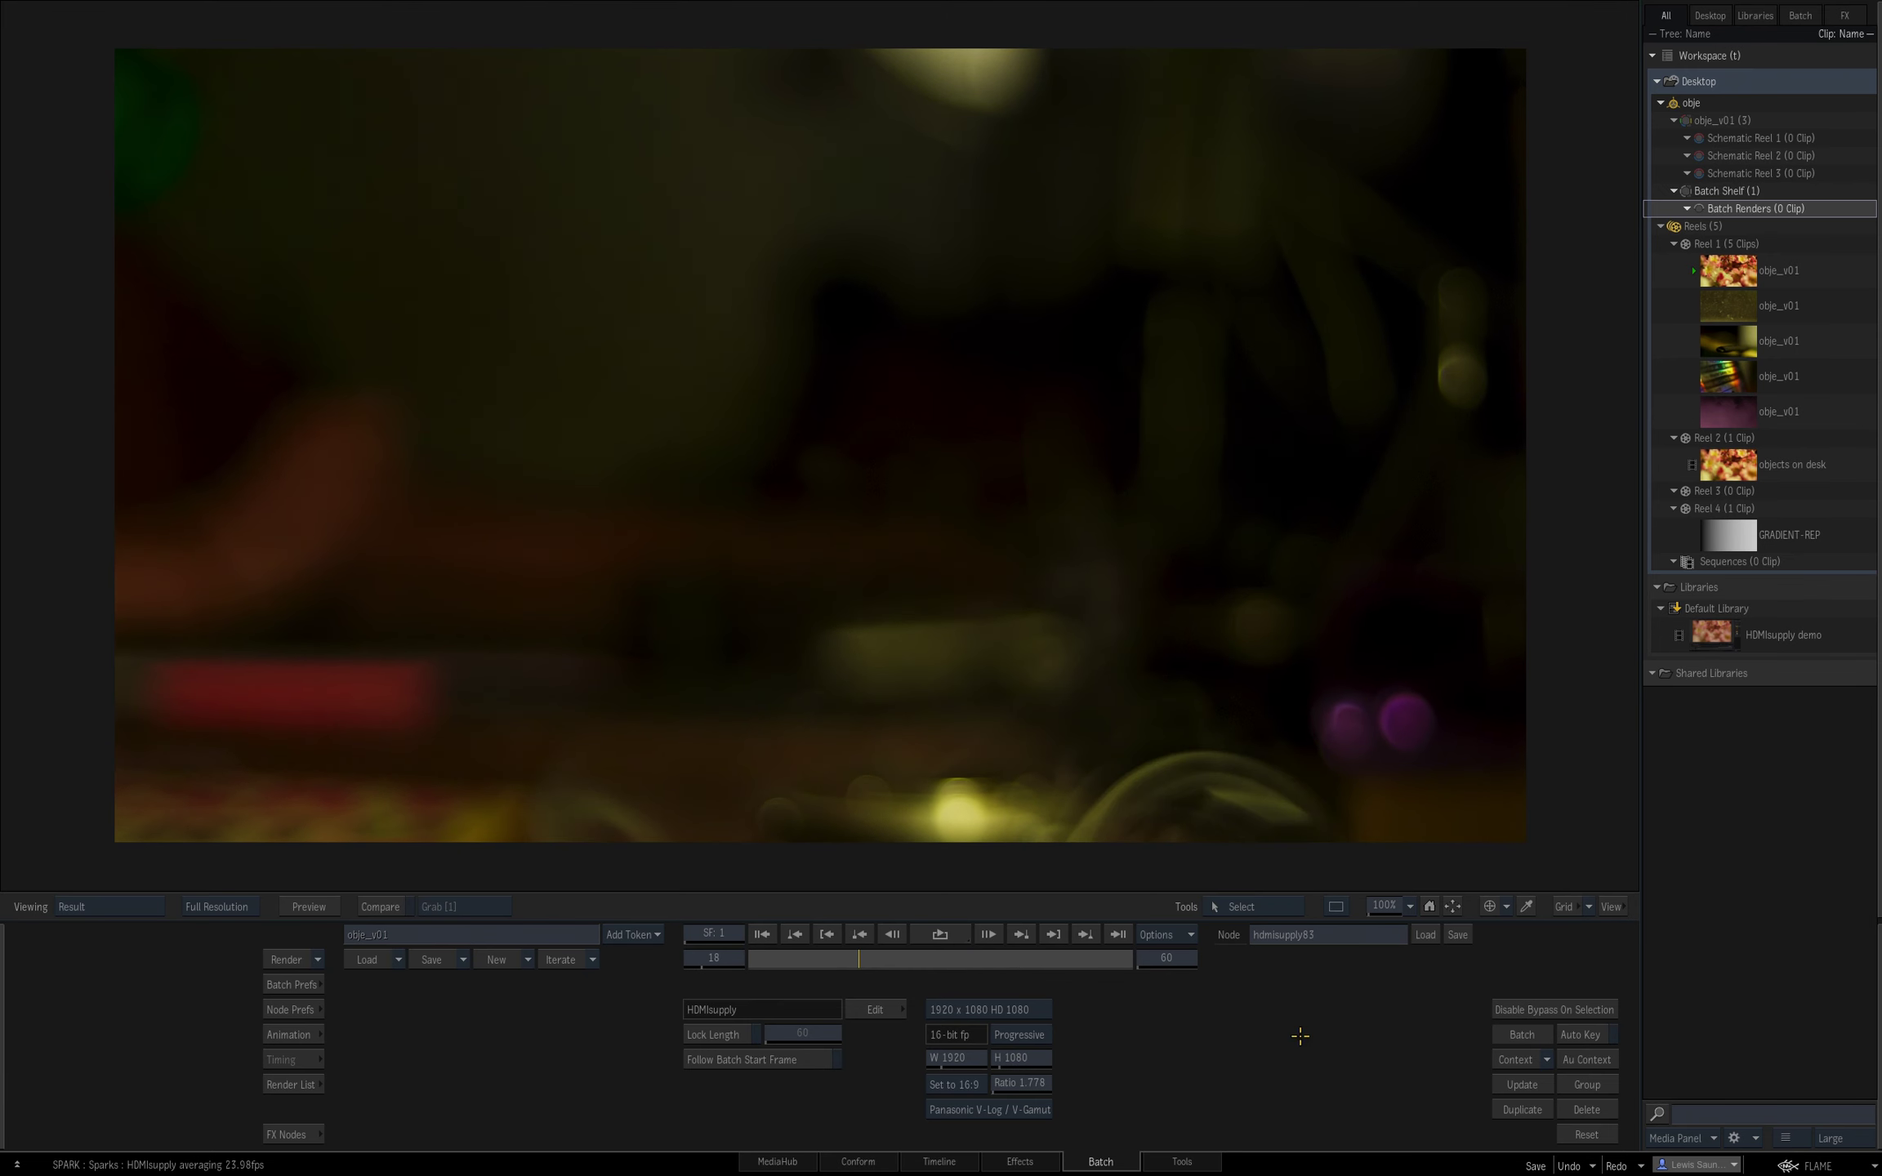
click(760, 936)
- Try Uncompressed as the preferred cache and render format in the project settings and leave without applying the change
click(1799, 1163)
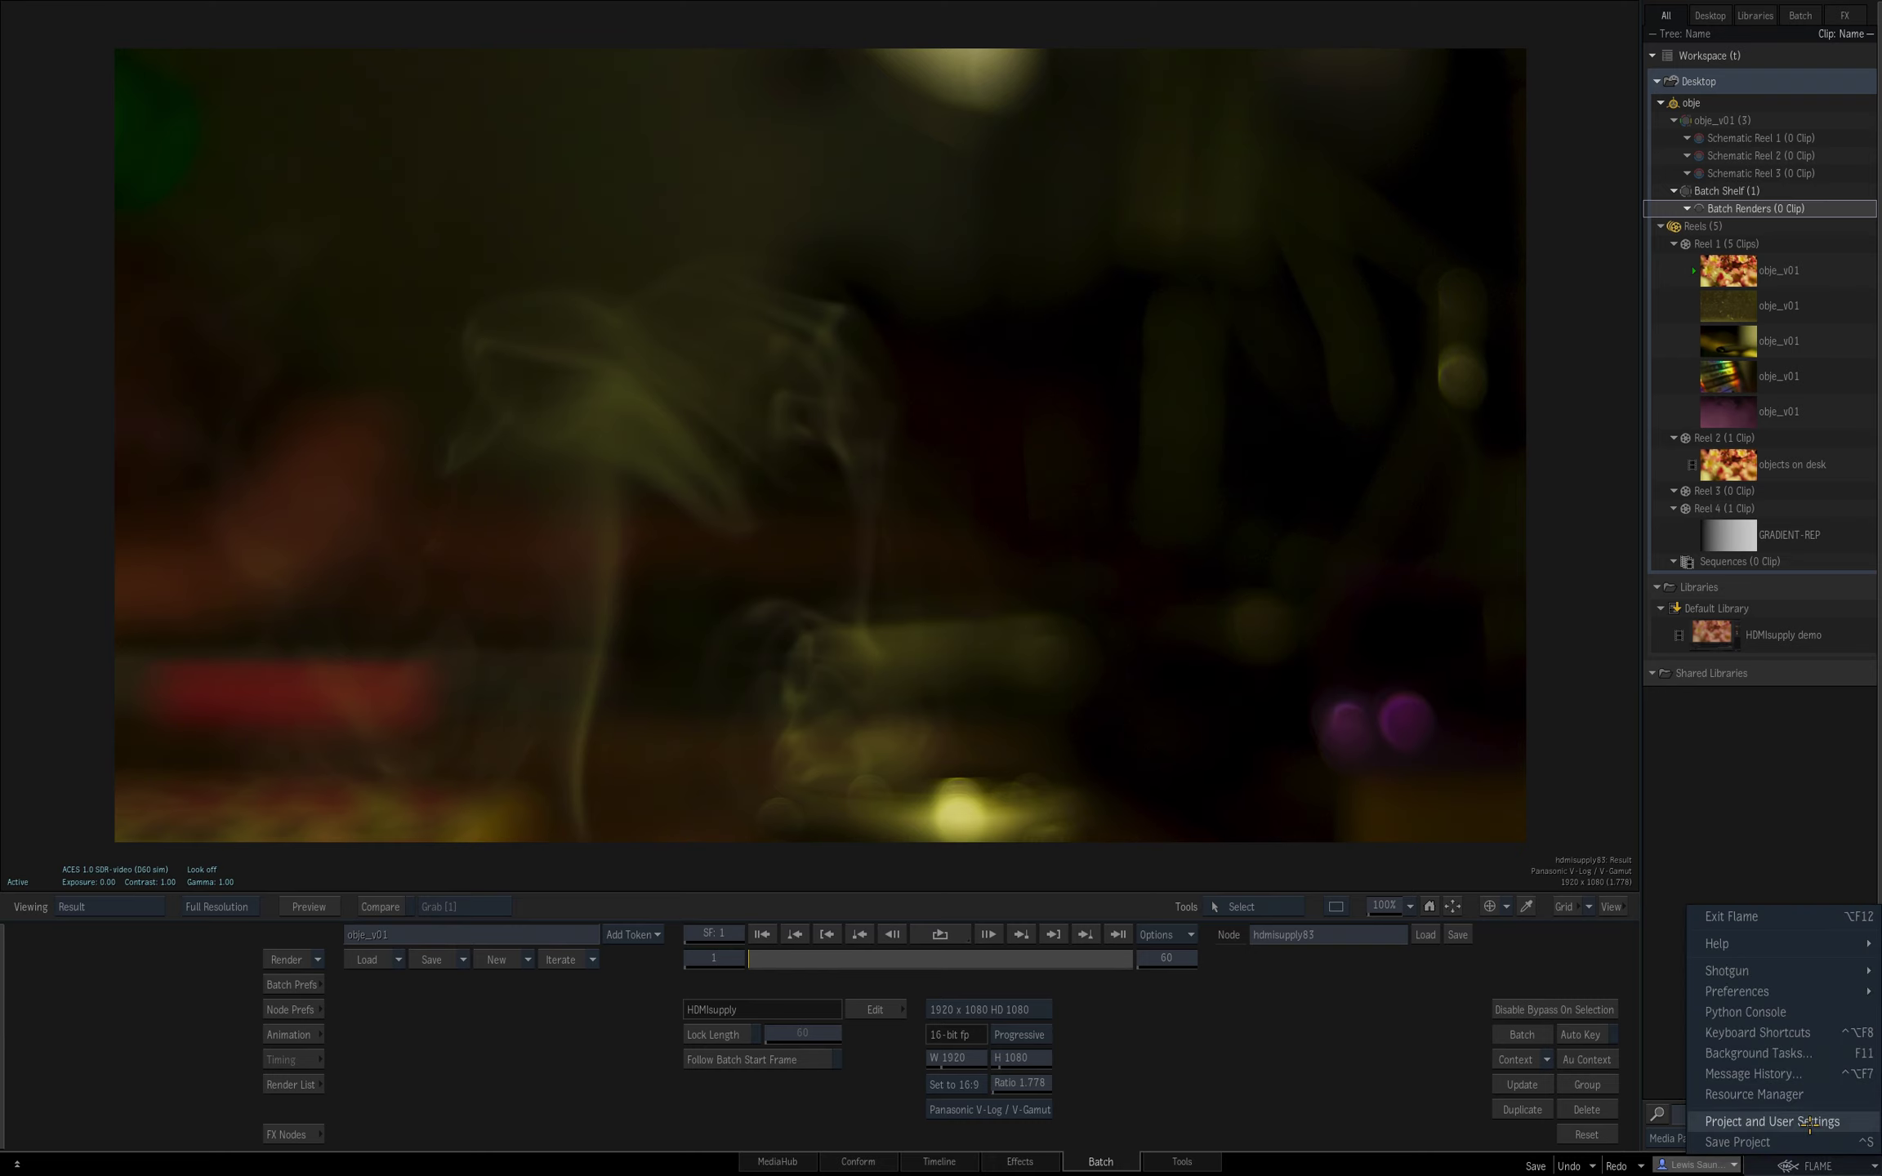
click(1810, 1122)
click(909, 590)
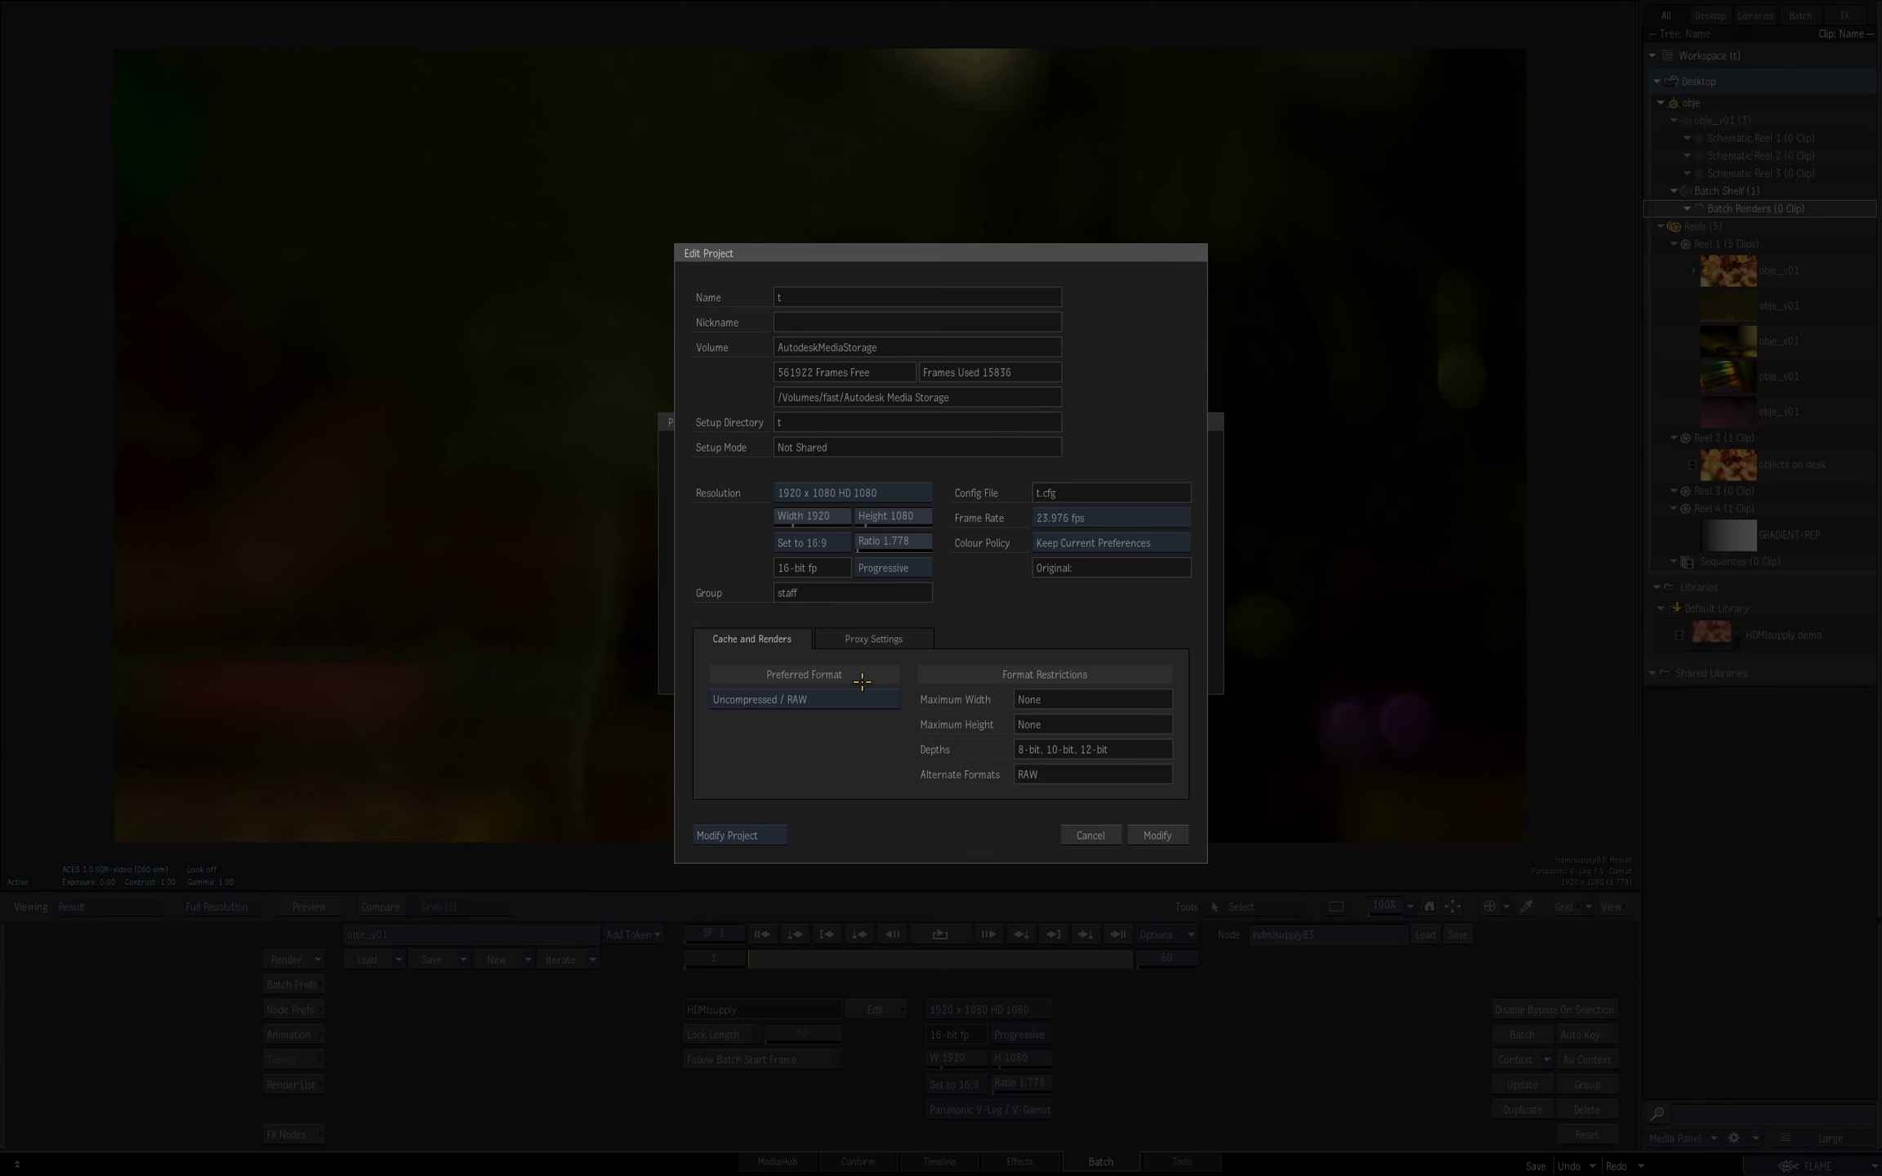
click(817, 703)
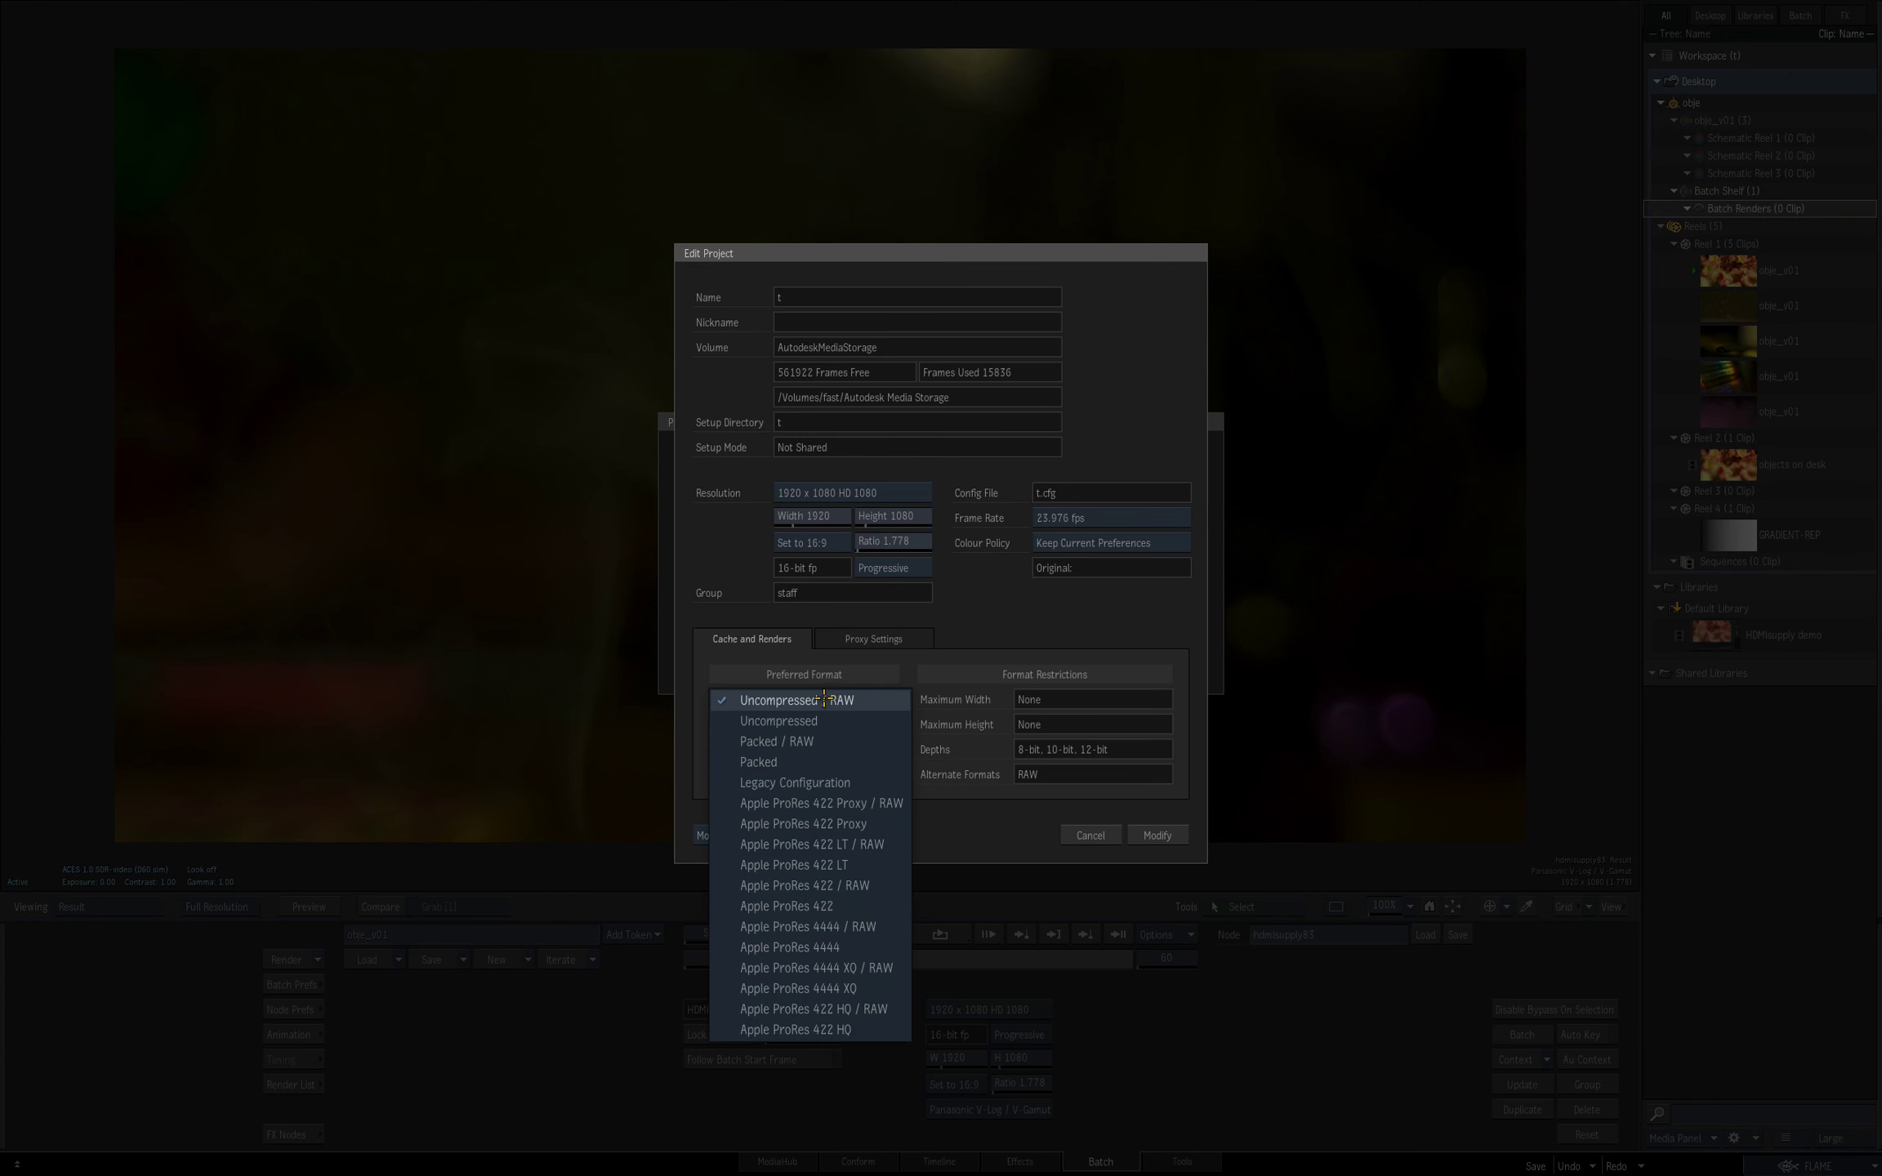
click(877, 701)
click(862, 703)
click(860, 720)
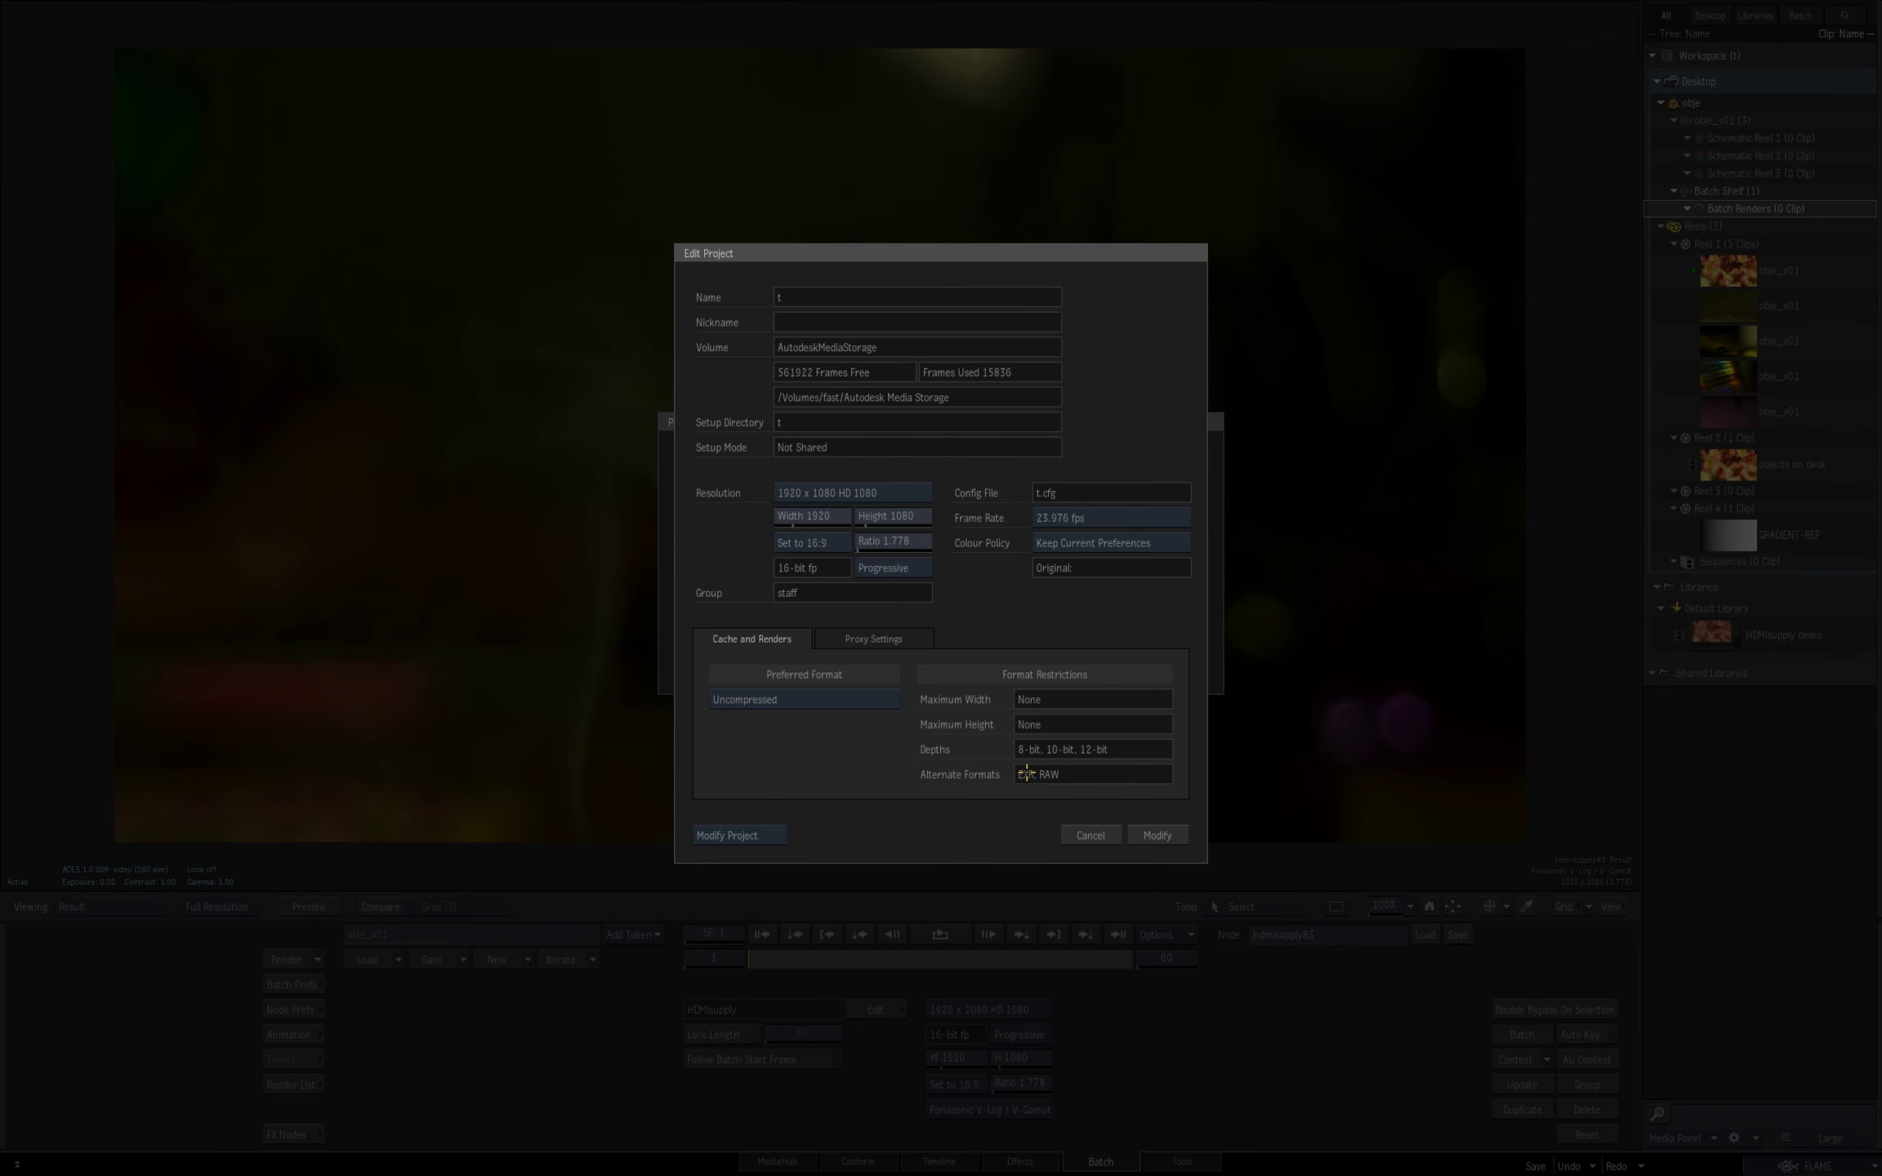
click(821, 709)
click(827, 680)
click(1090, 832)
click(1153, 678)
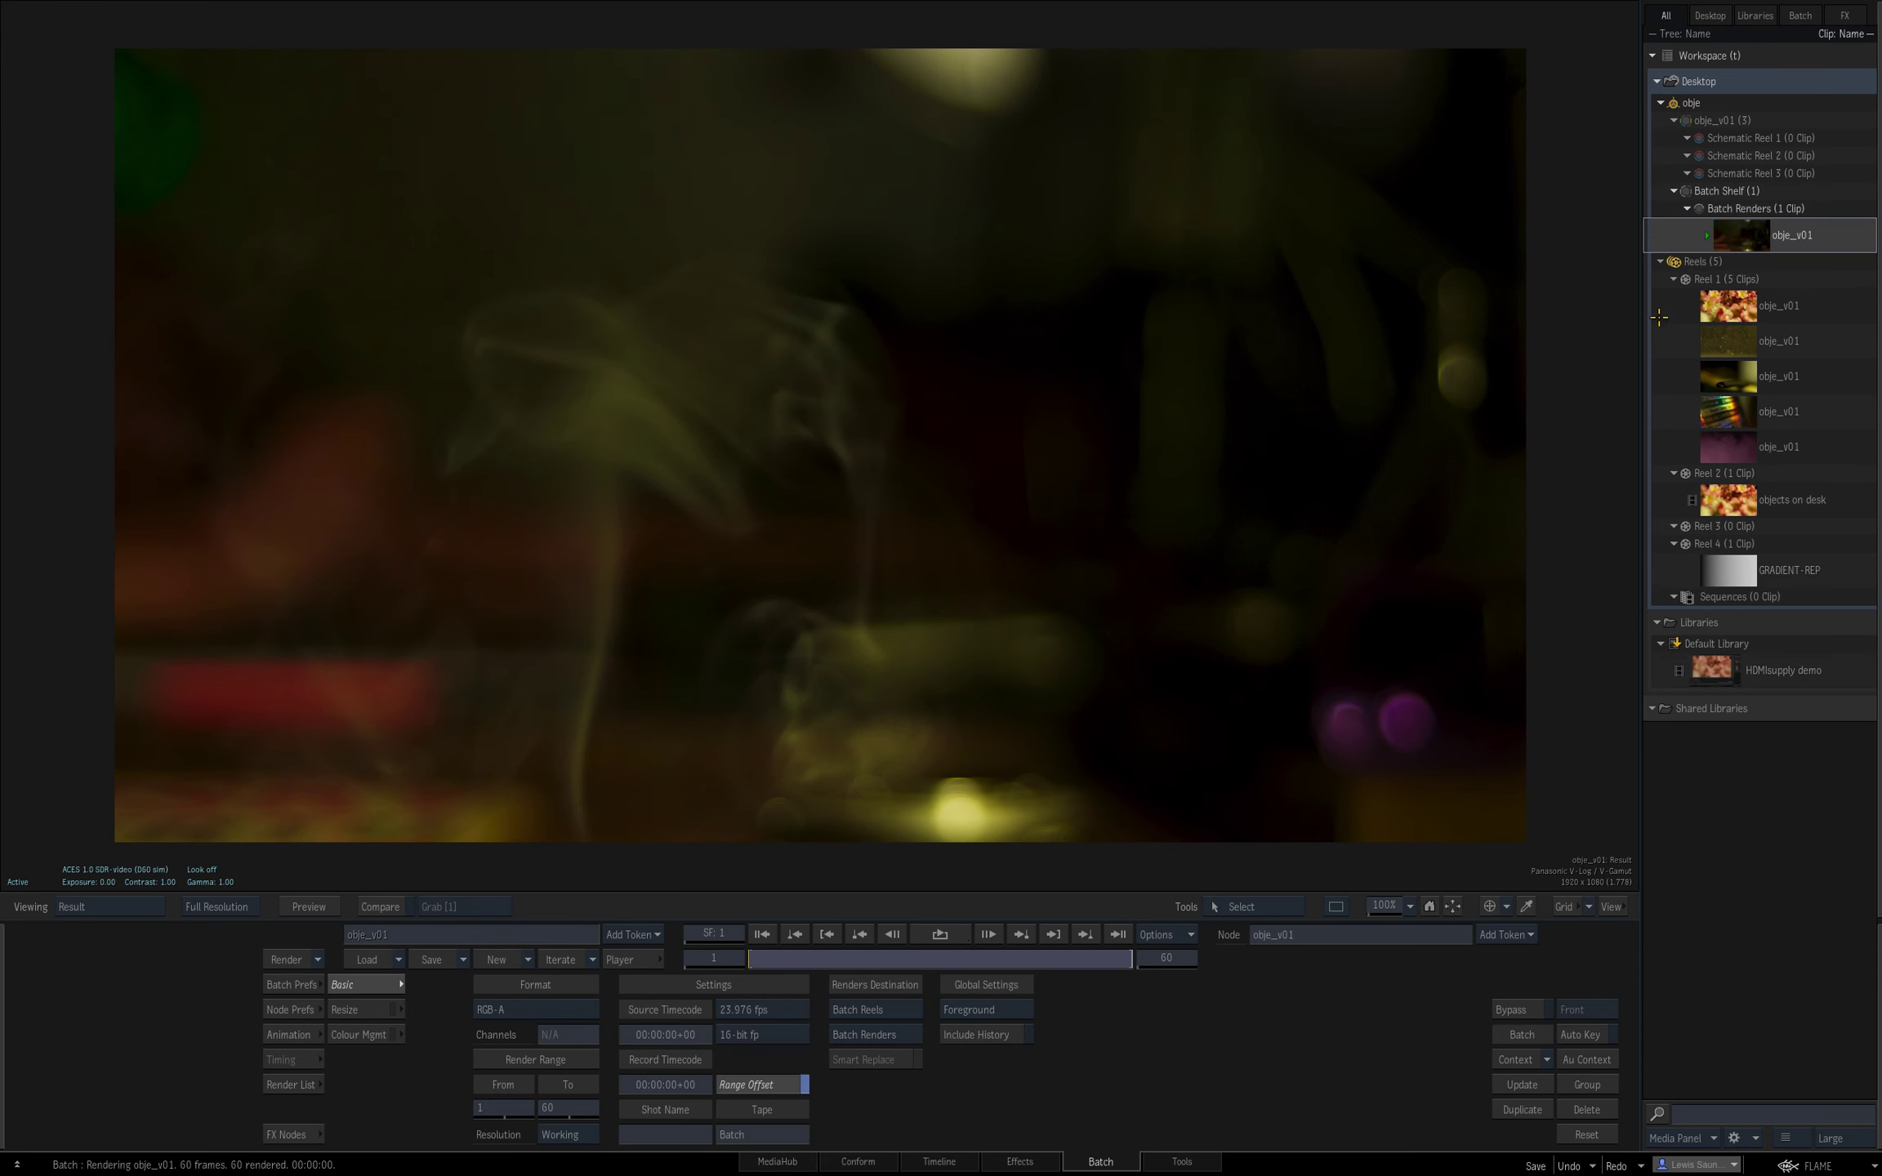
- Place the rendered obje_v01 clip in the schematic below the HDMIsupply node and delete the Render node
drag(695, 596, 572, 562)
click(703, 392)
key(Delete)
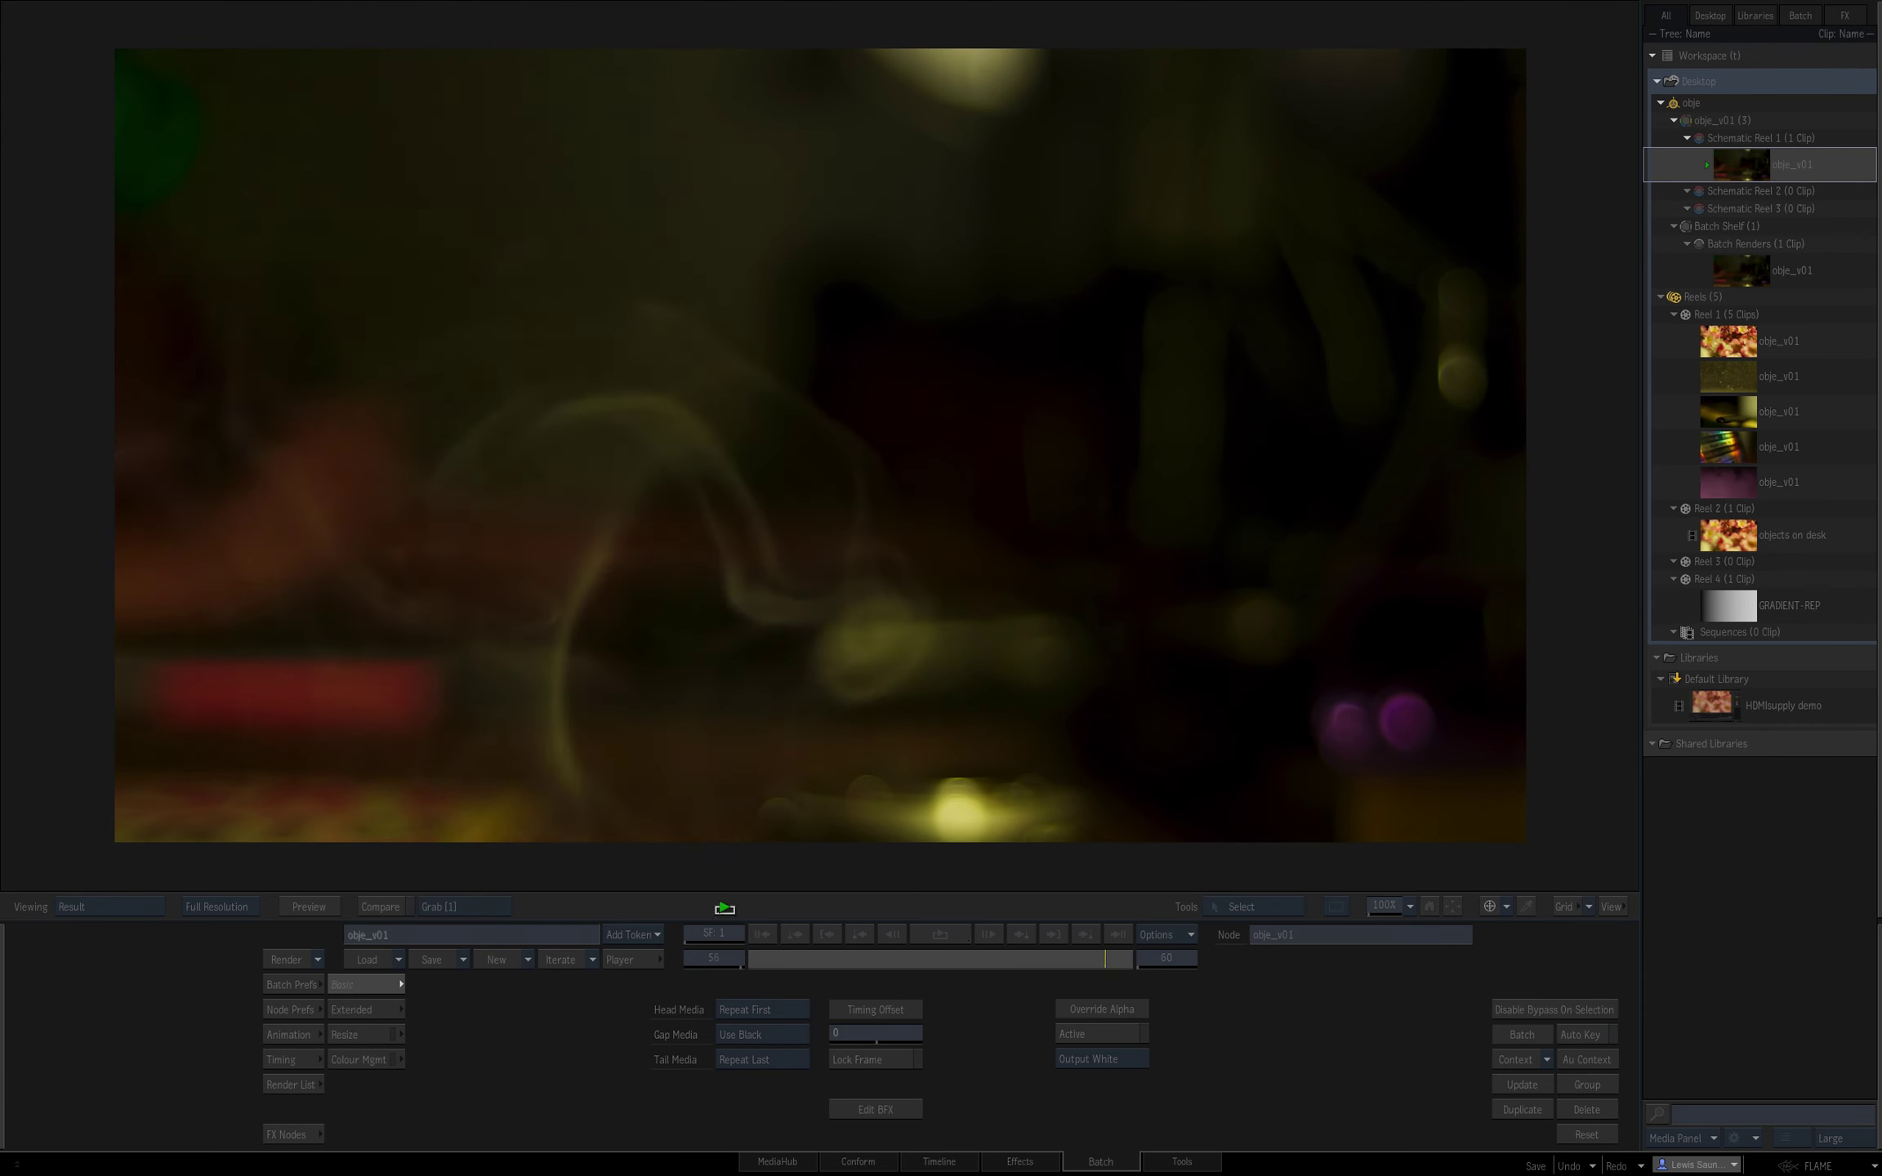
- Stop playback of the rendered obje_v01 clip and switch to viewing the HDMIsupply node's live result
key(space)
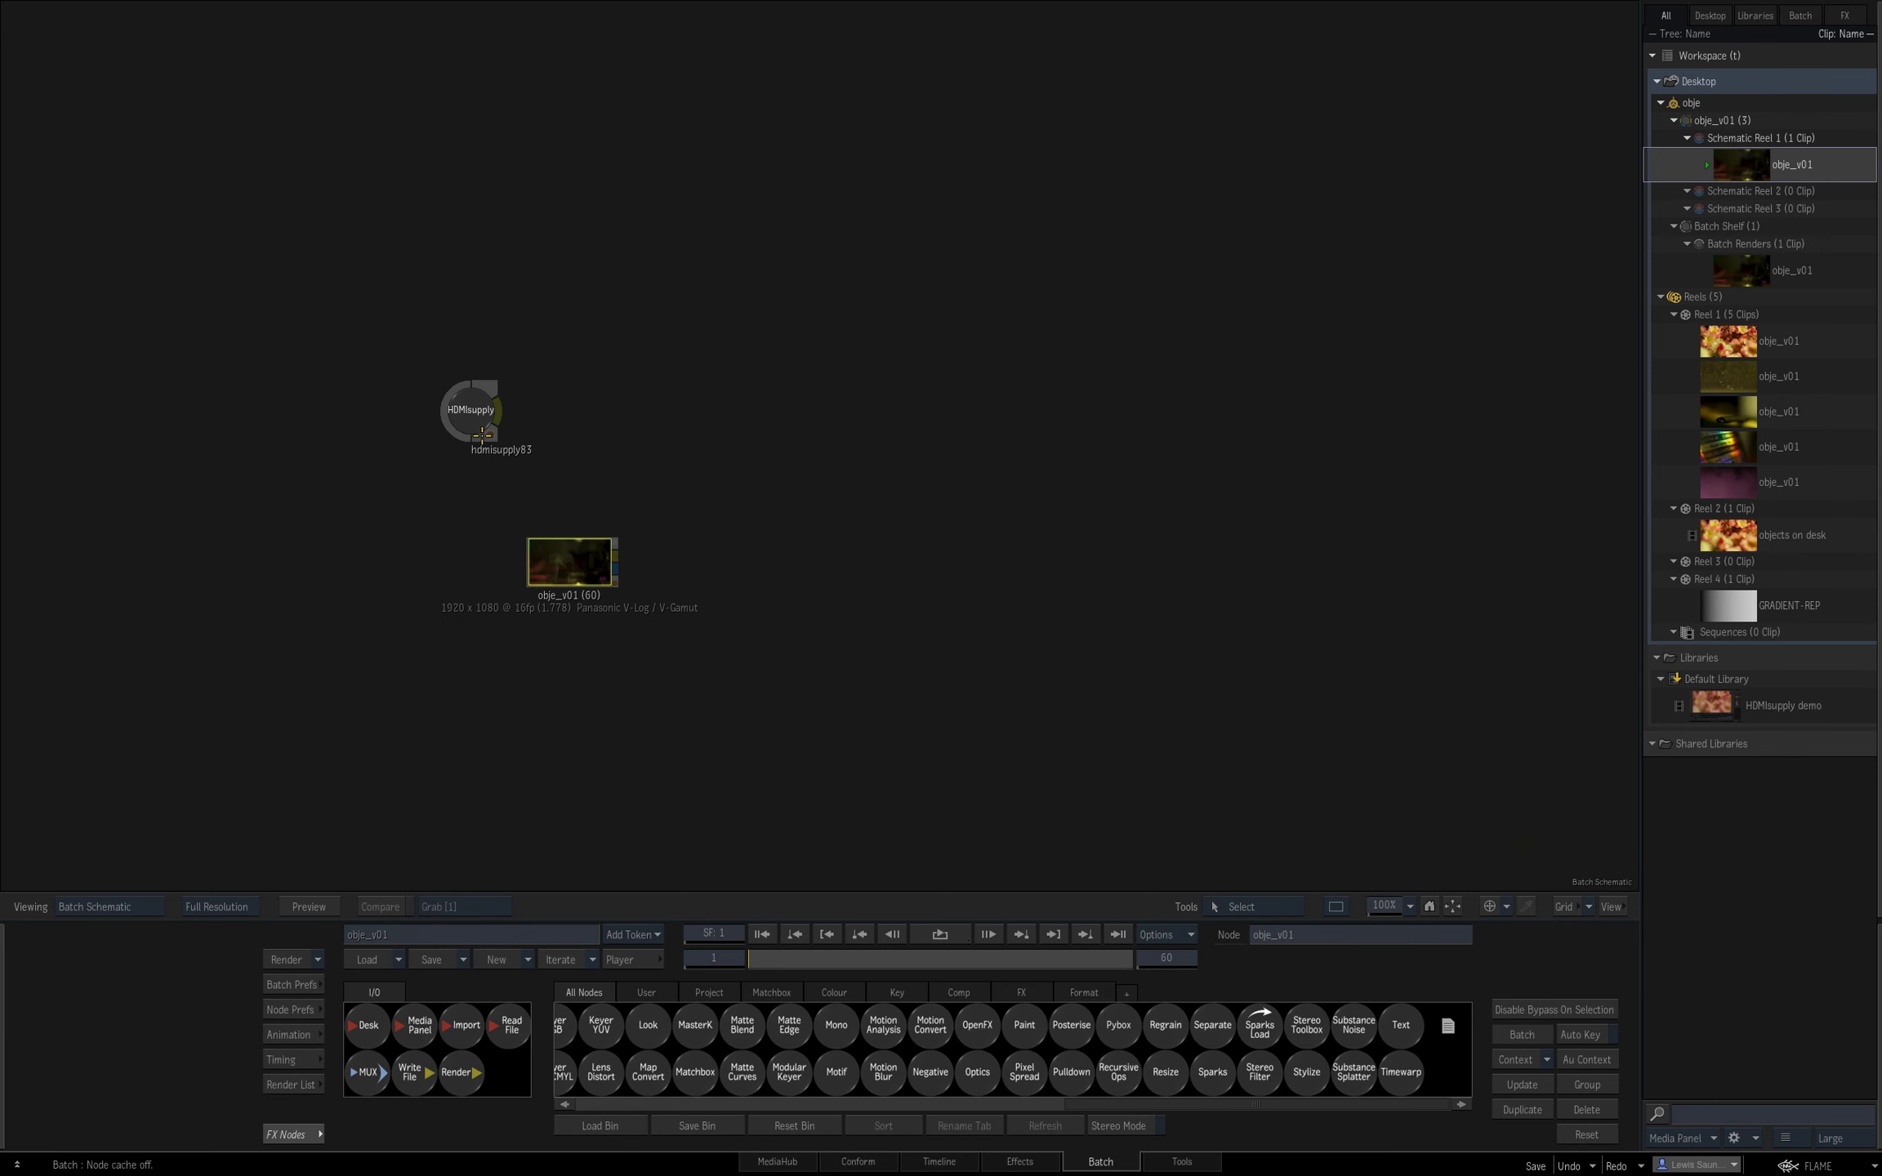
double_click(581, 465)
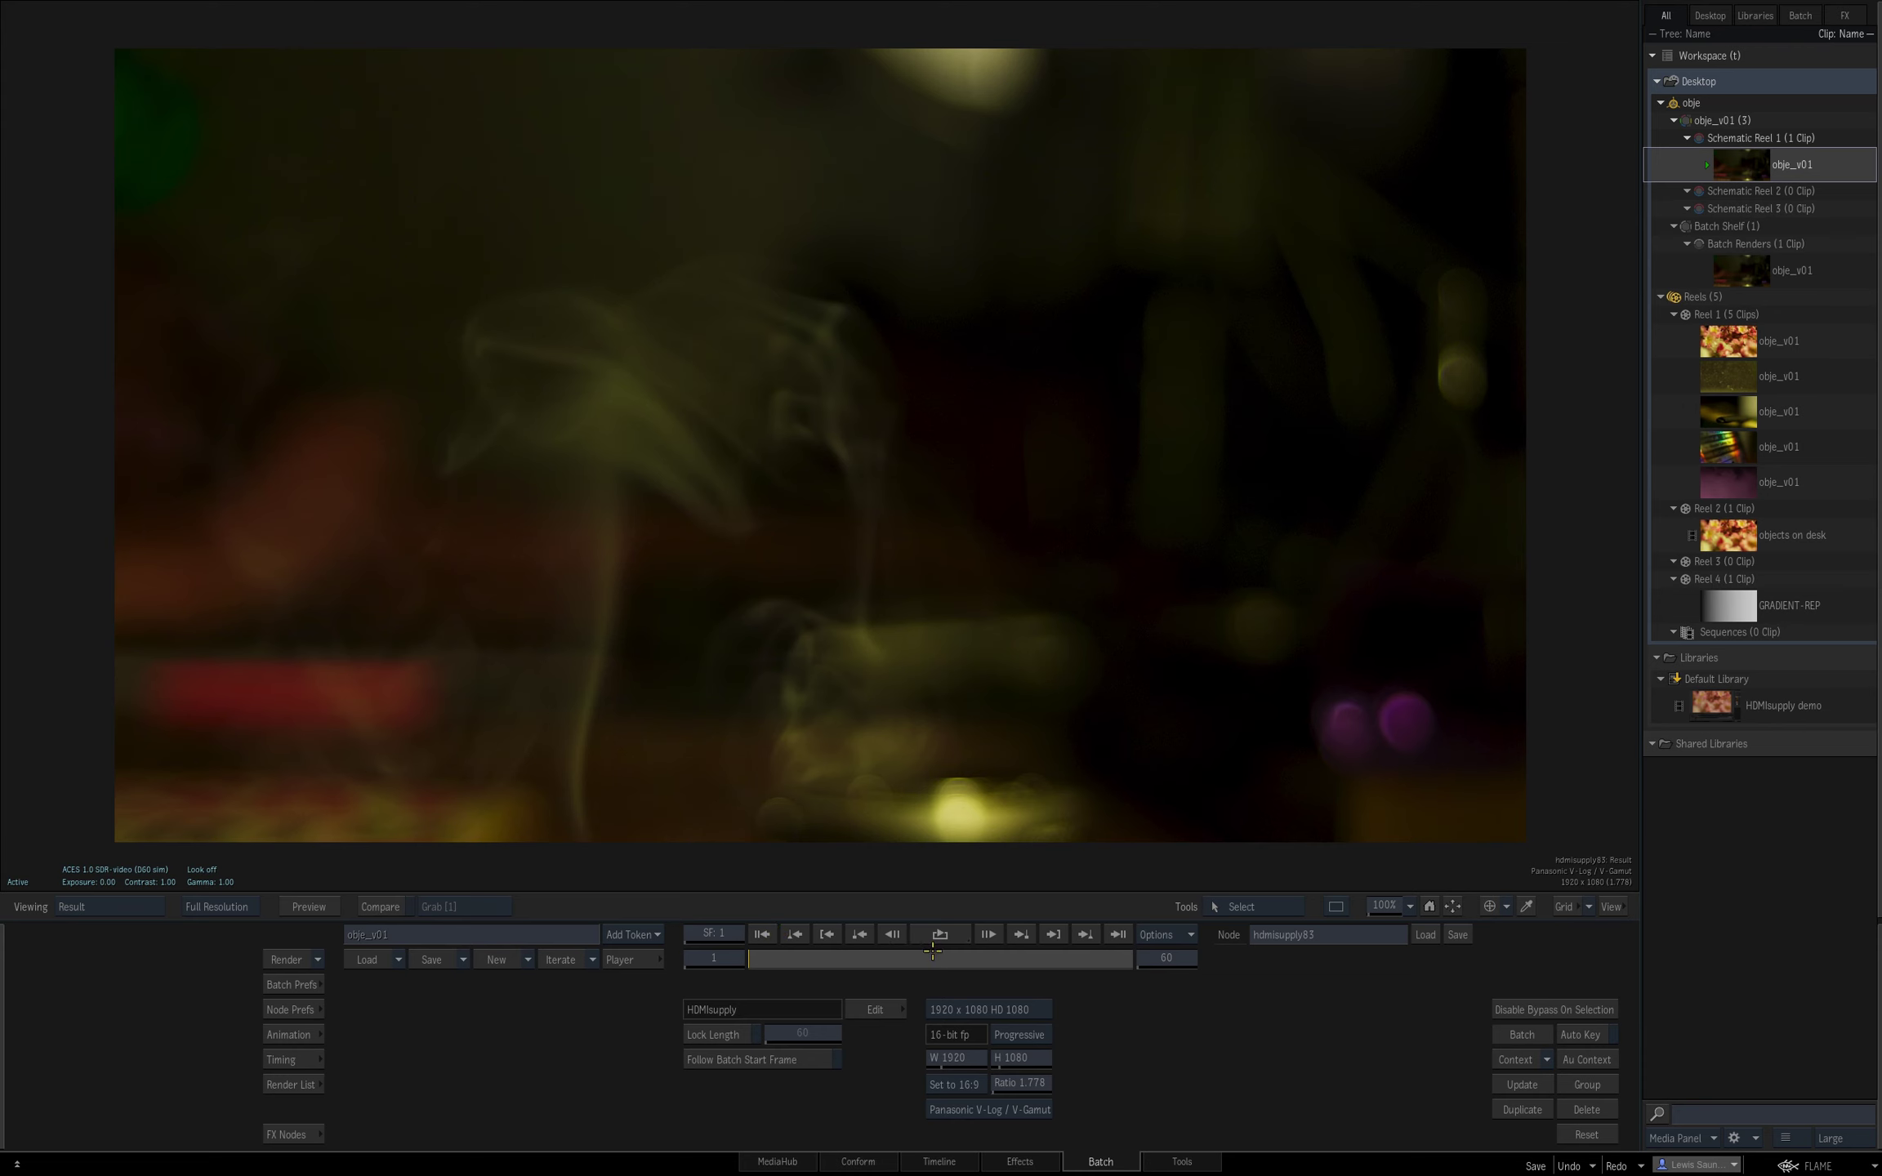
- Play the live HDMIsupply result in Batch and return to the first frame
key(space)
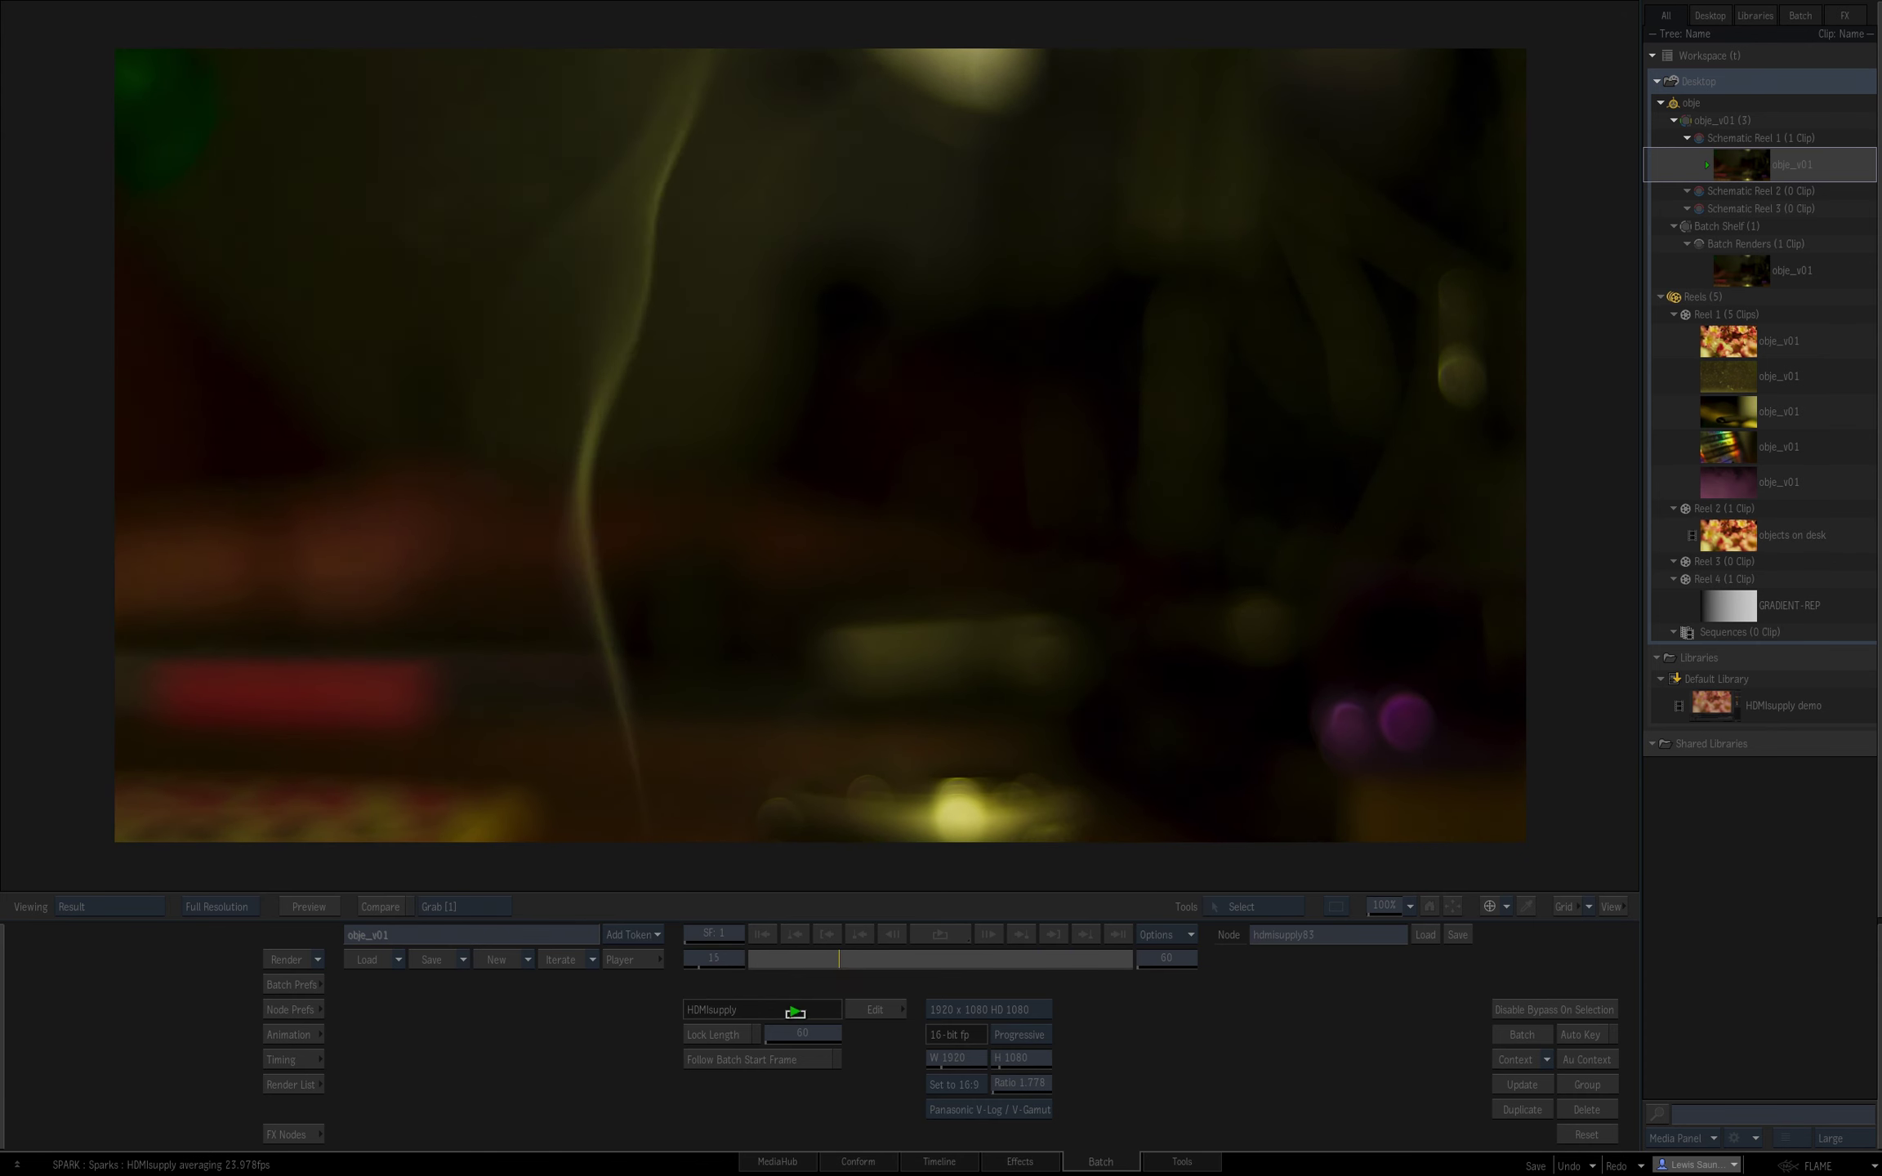
click(750, 937)
- Composite the HDMIsupply feed as front media over the obje_v01 clip in an Action node and set the front image's transparency to 45%
mouse_move(3, 992)
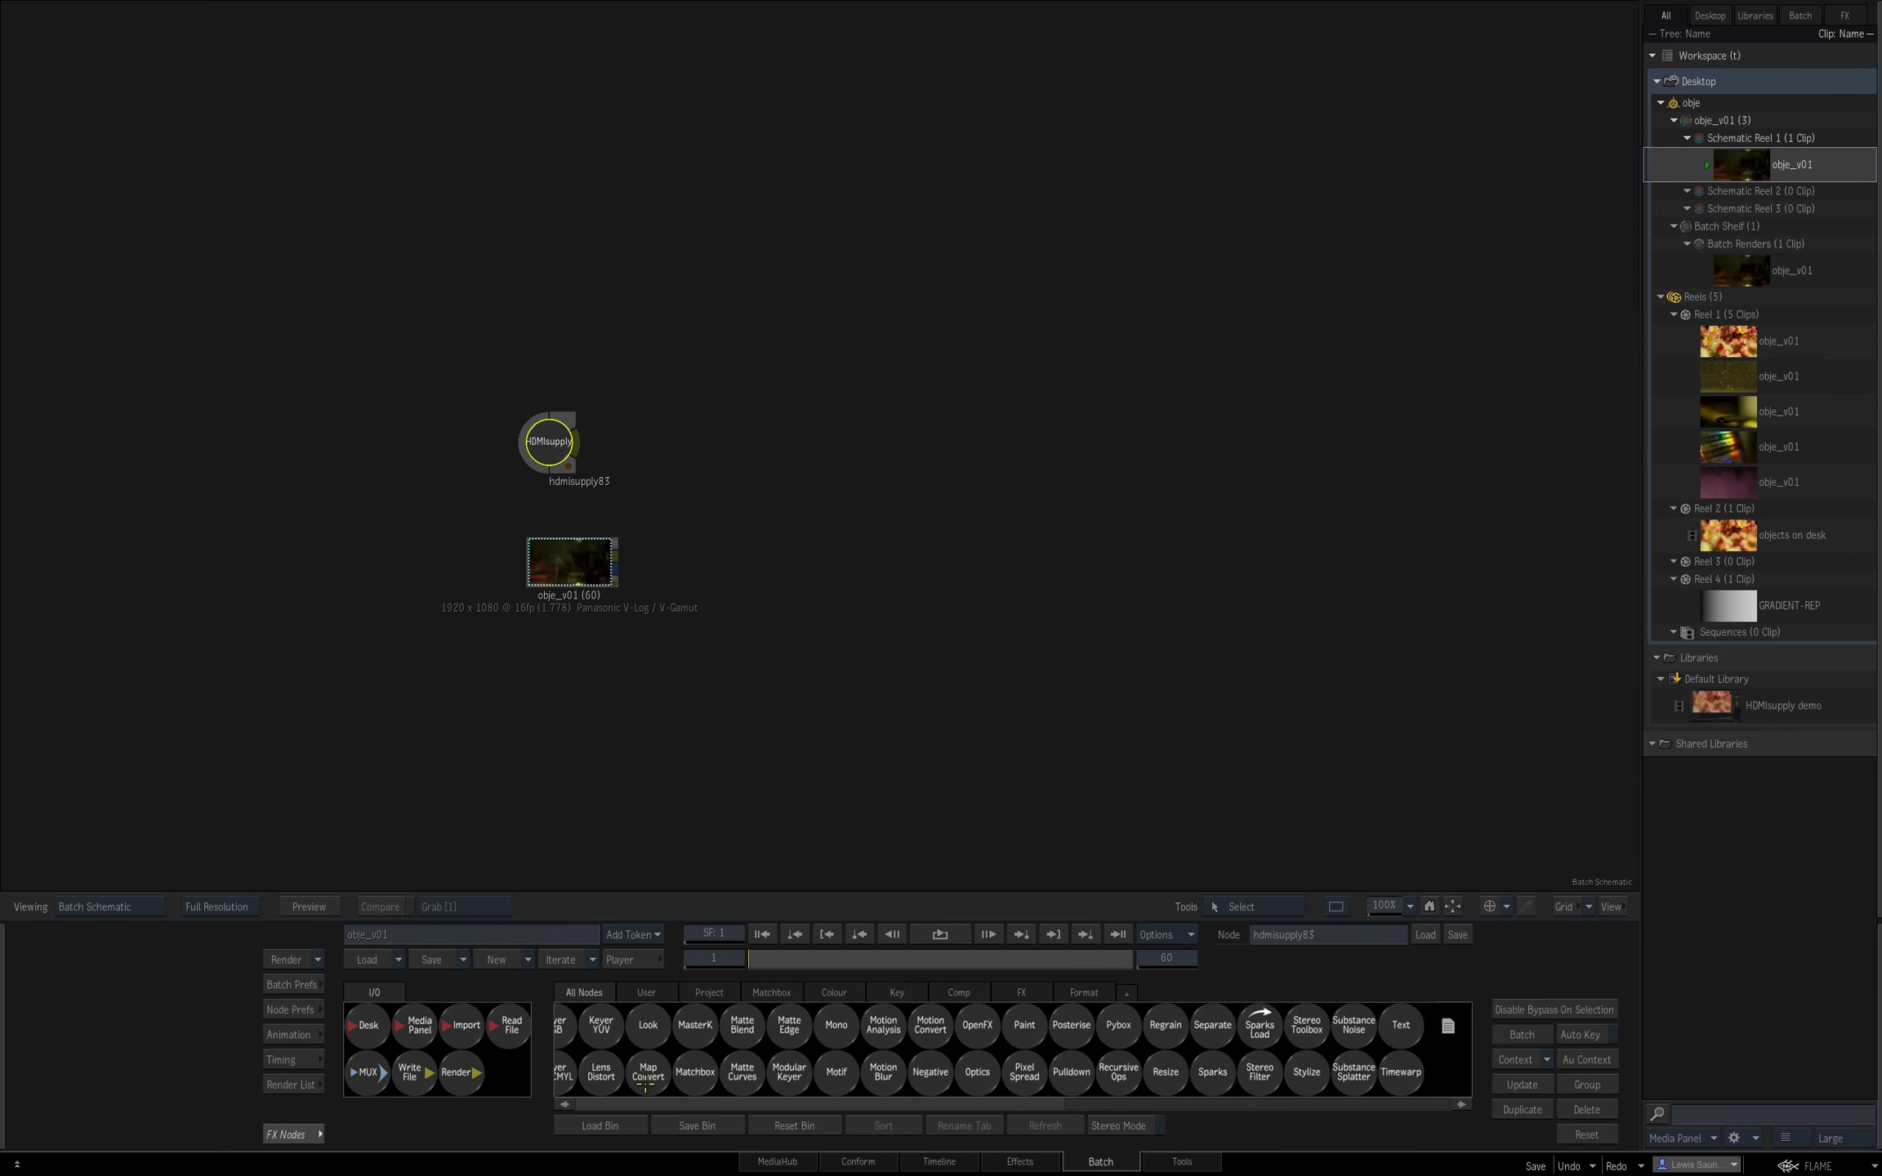
scroll(663, 1062, left, 5)
drag(625, 1072, 710, 632)
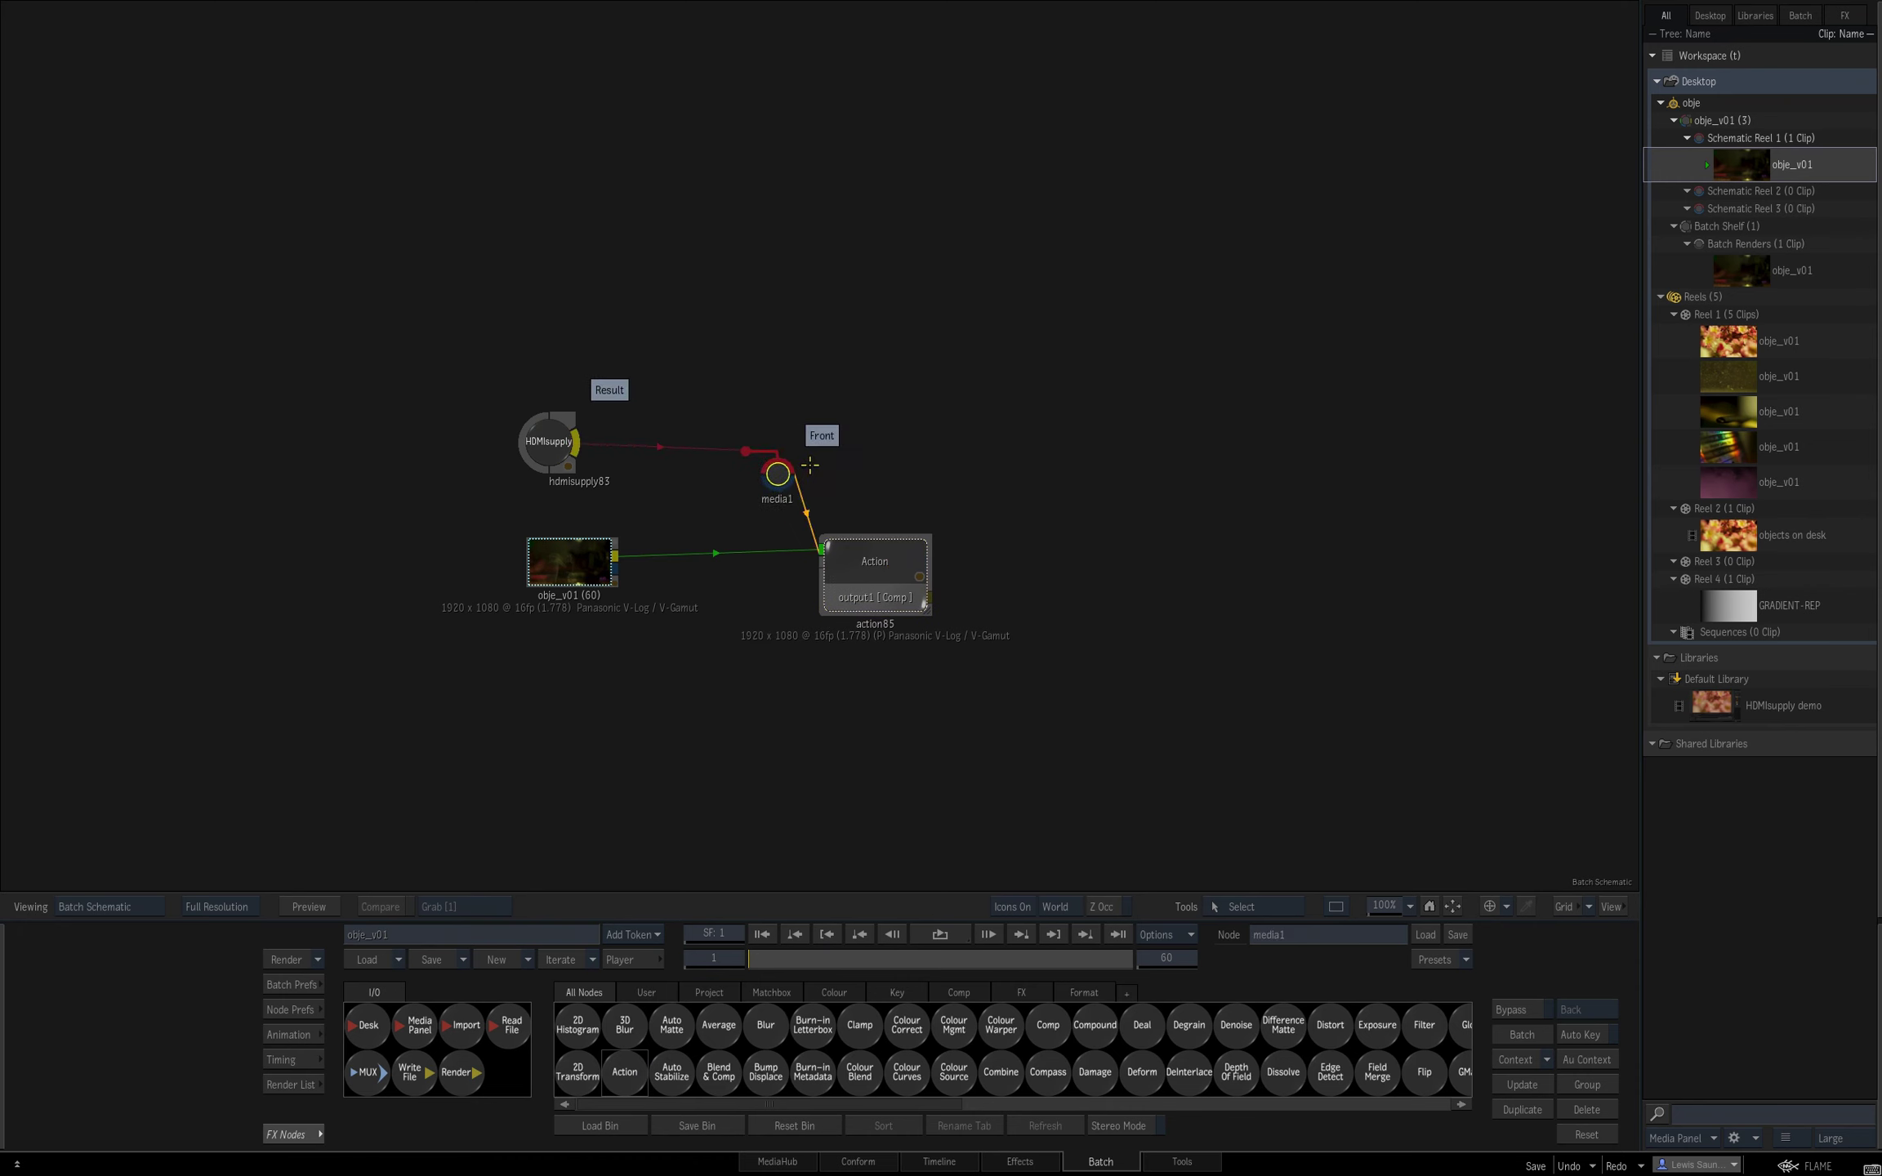
key(F4)
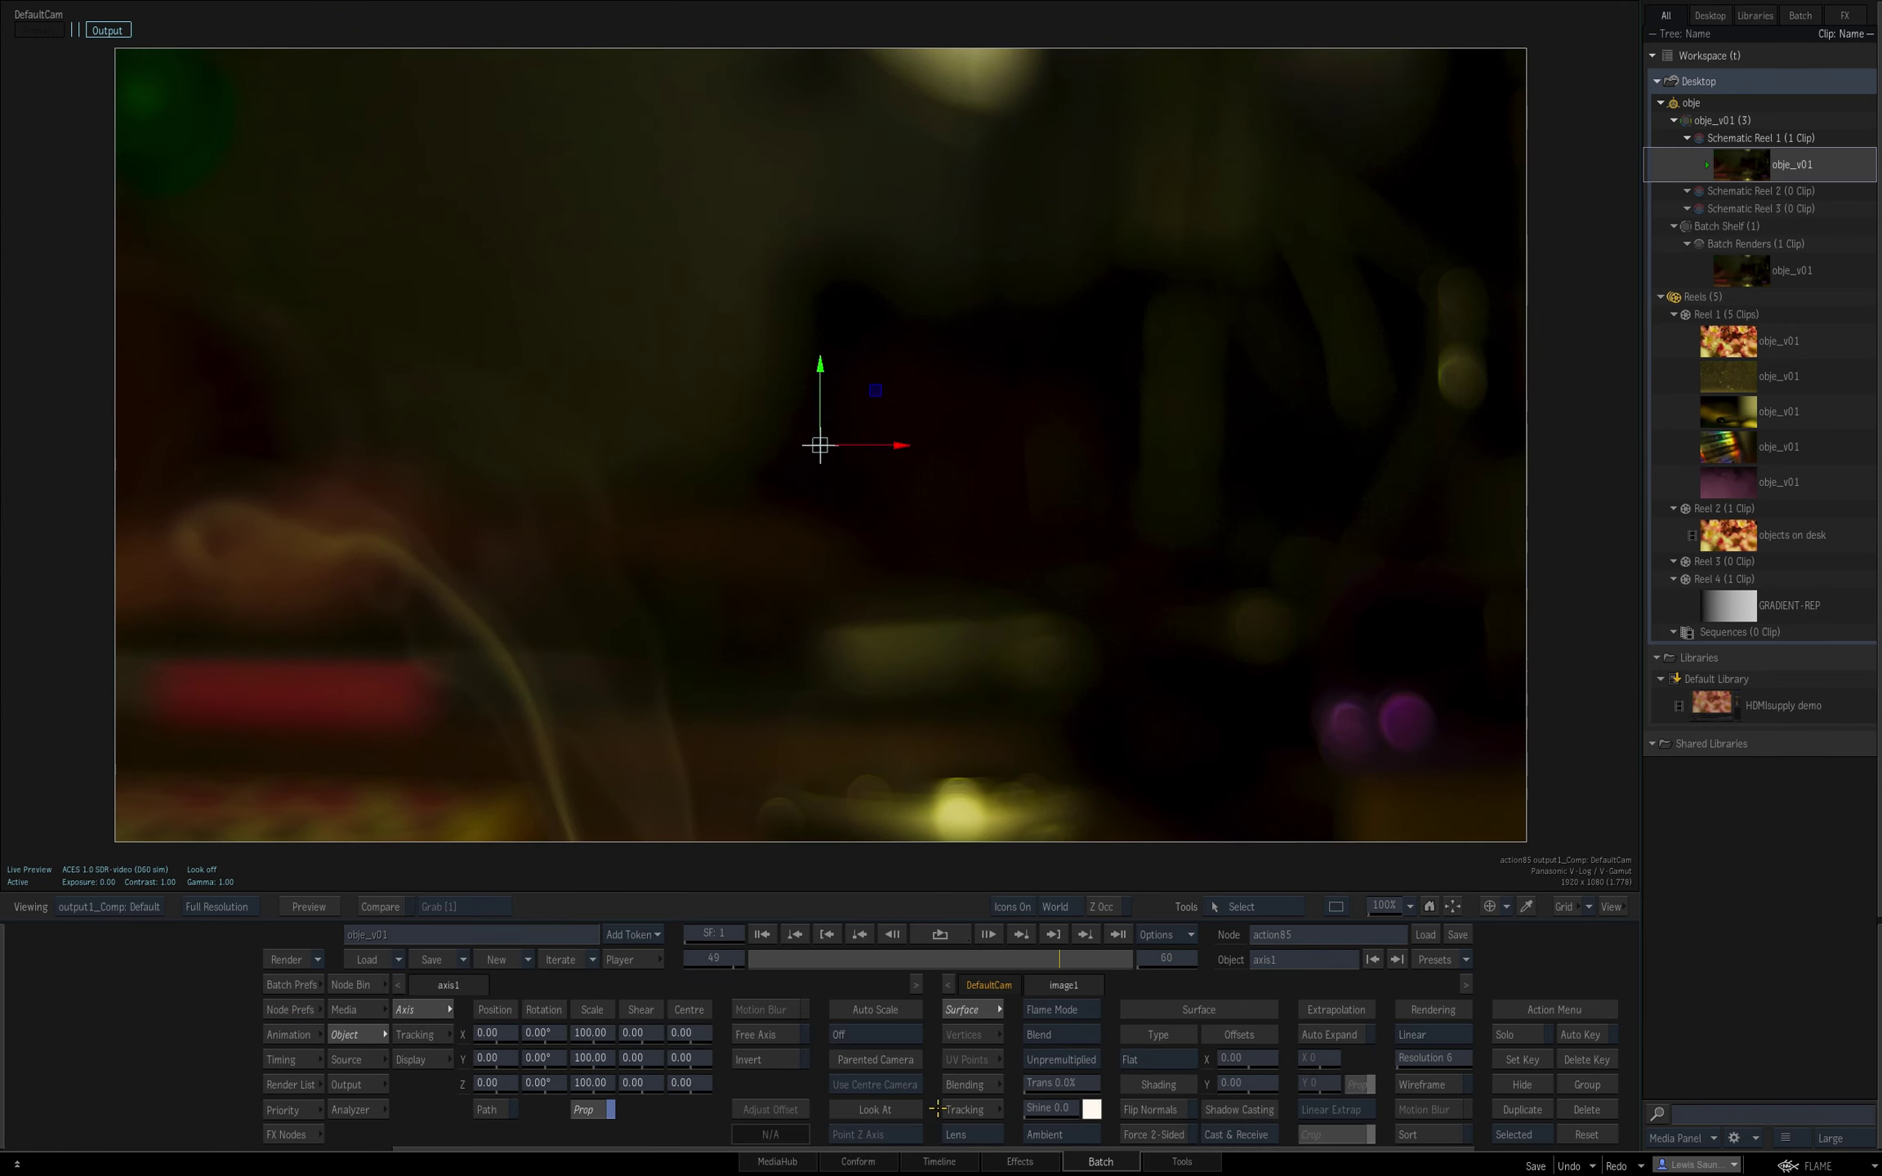
click(786, 935)
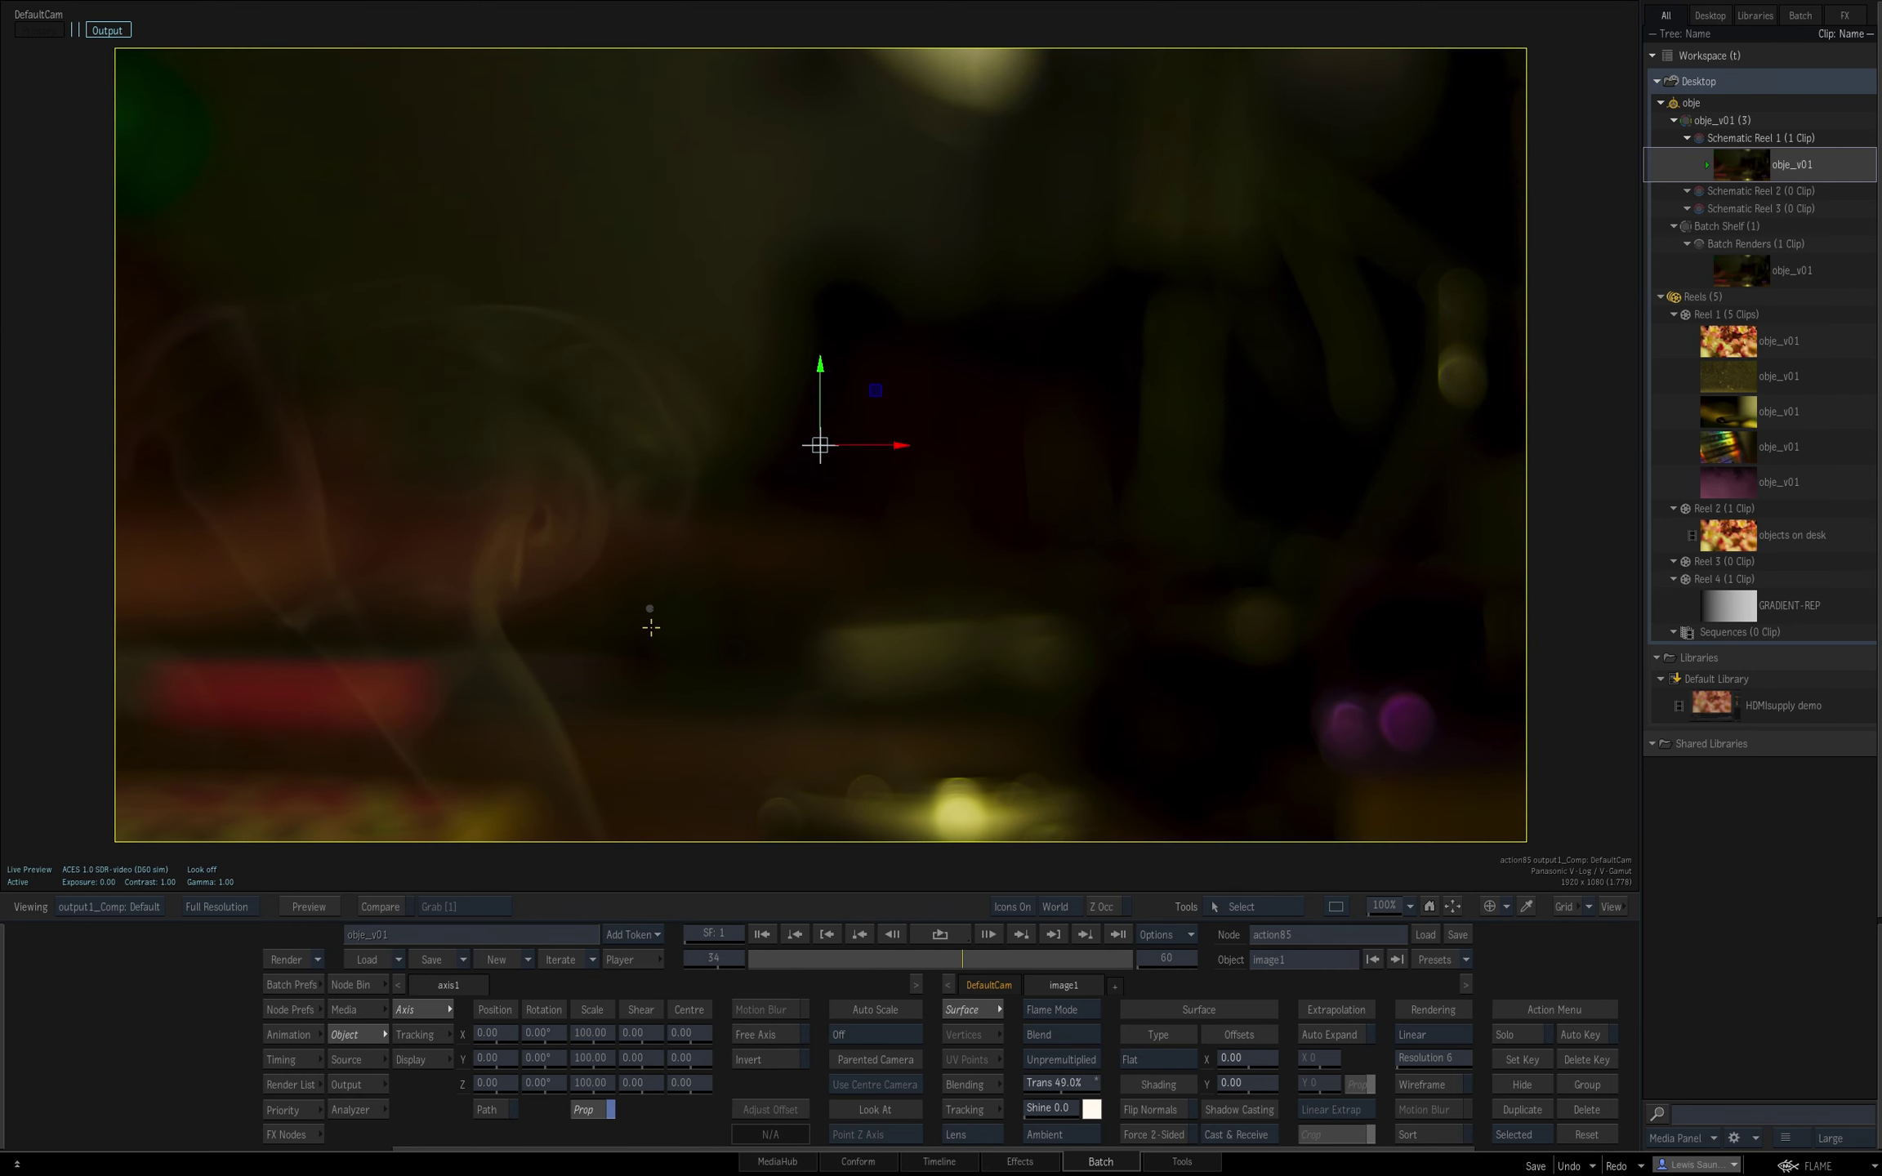
- Draw a closed four-point GMask over the middle of the Action composite and move its lower-left vertex inward during playback
click(652, 662)
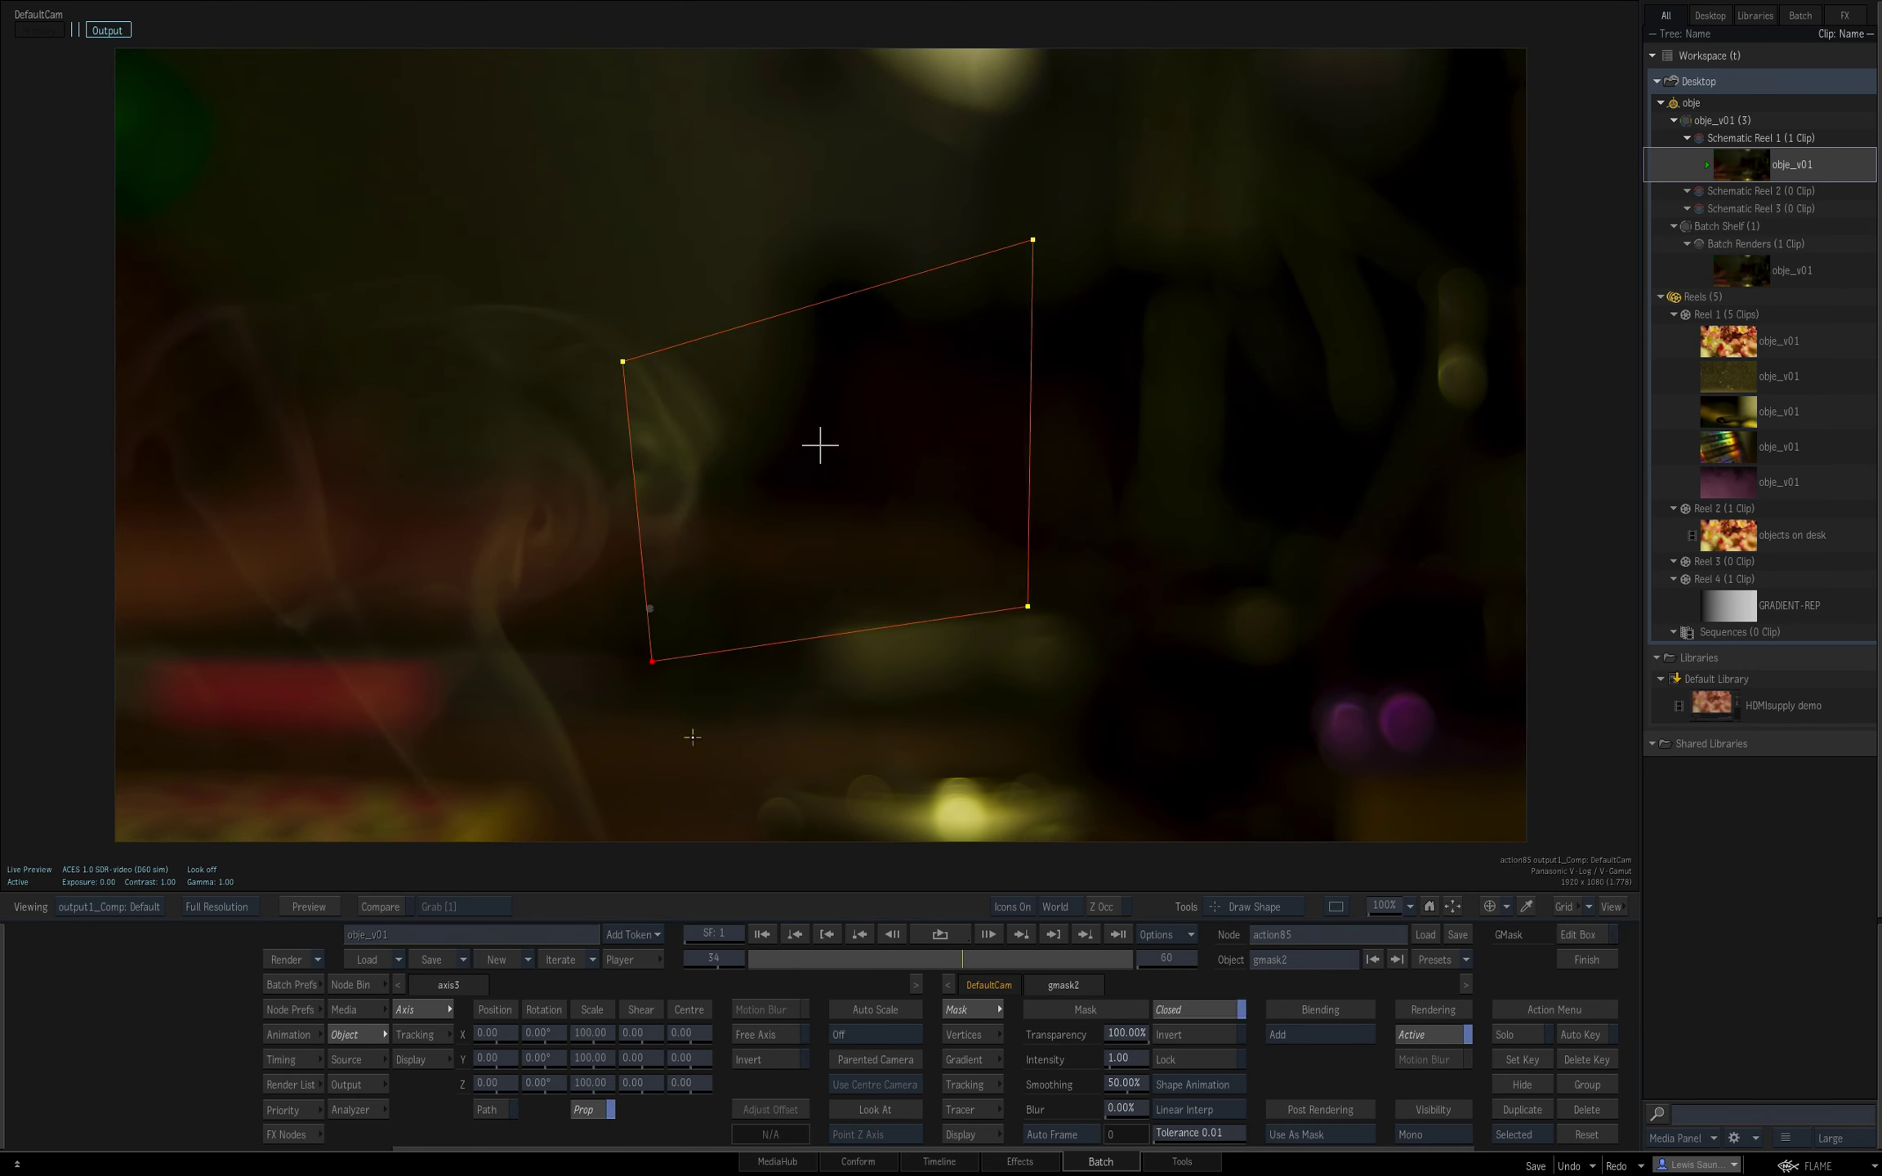
click(939, 934)
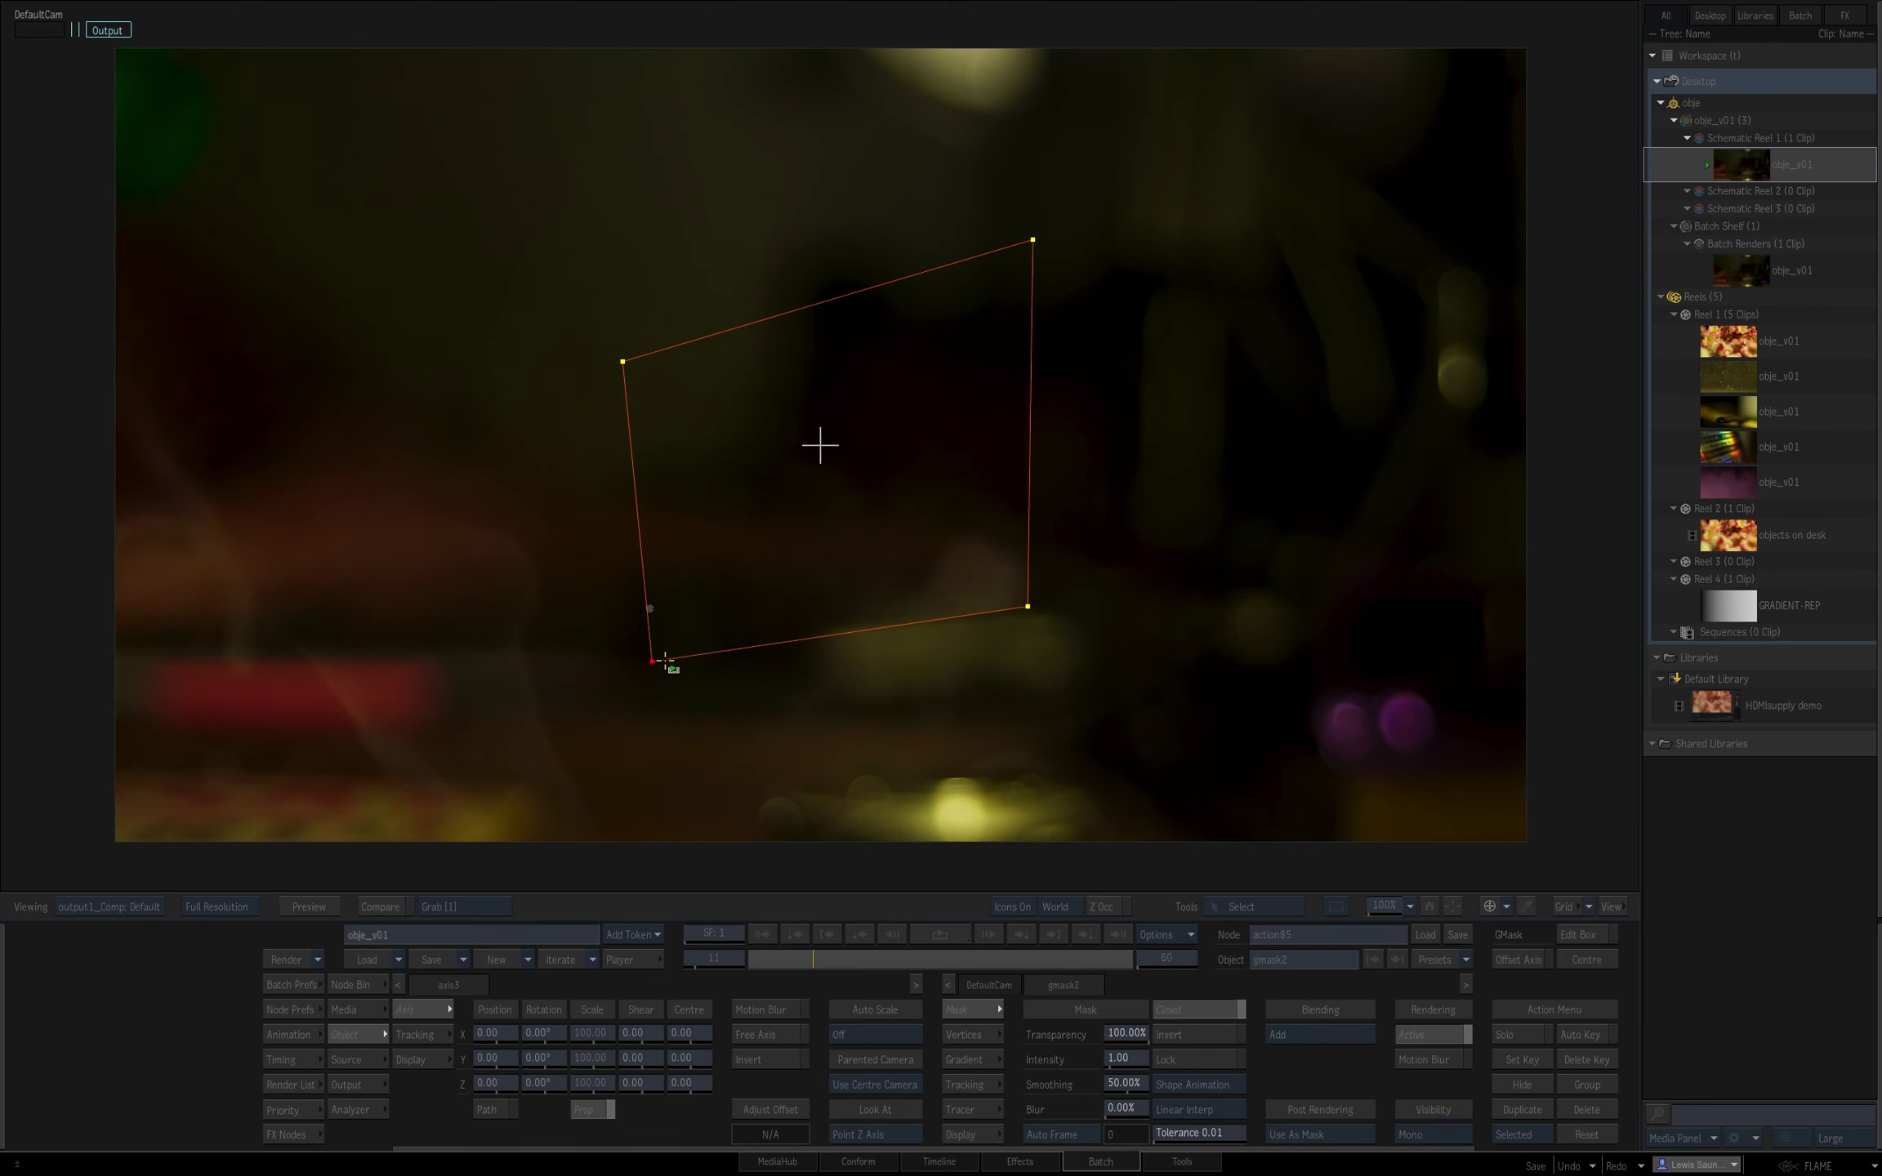
drag(651, 661, 773, 599)
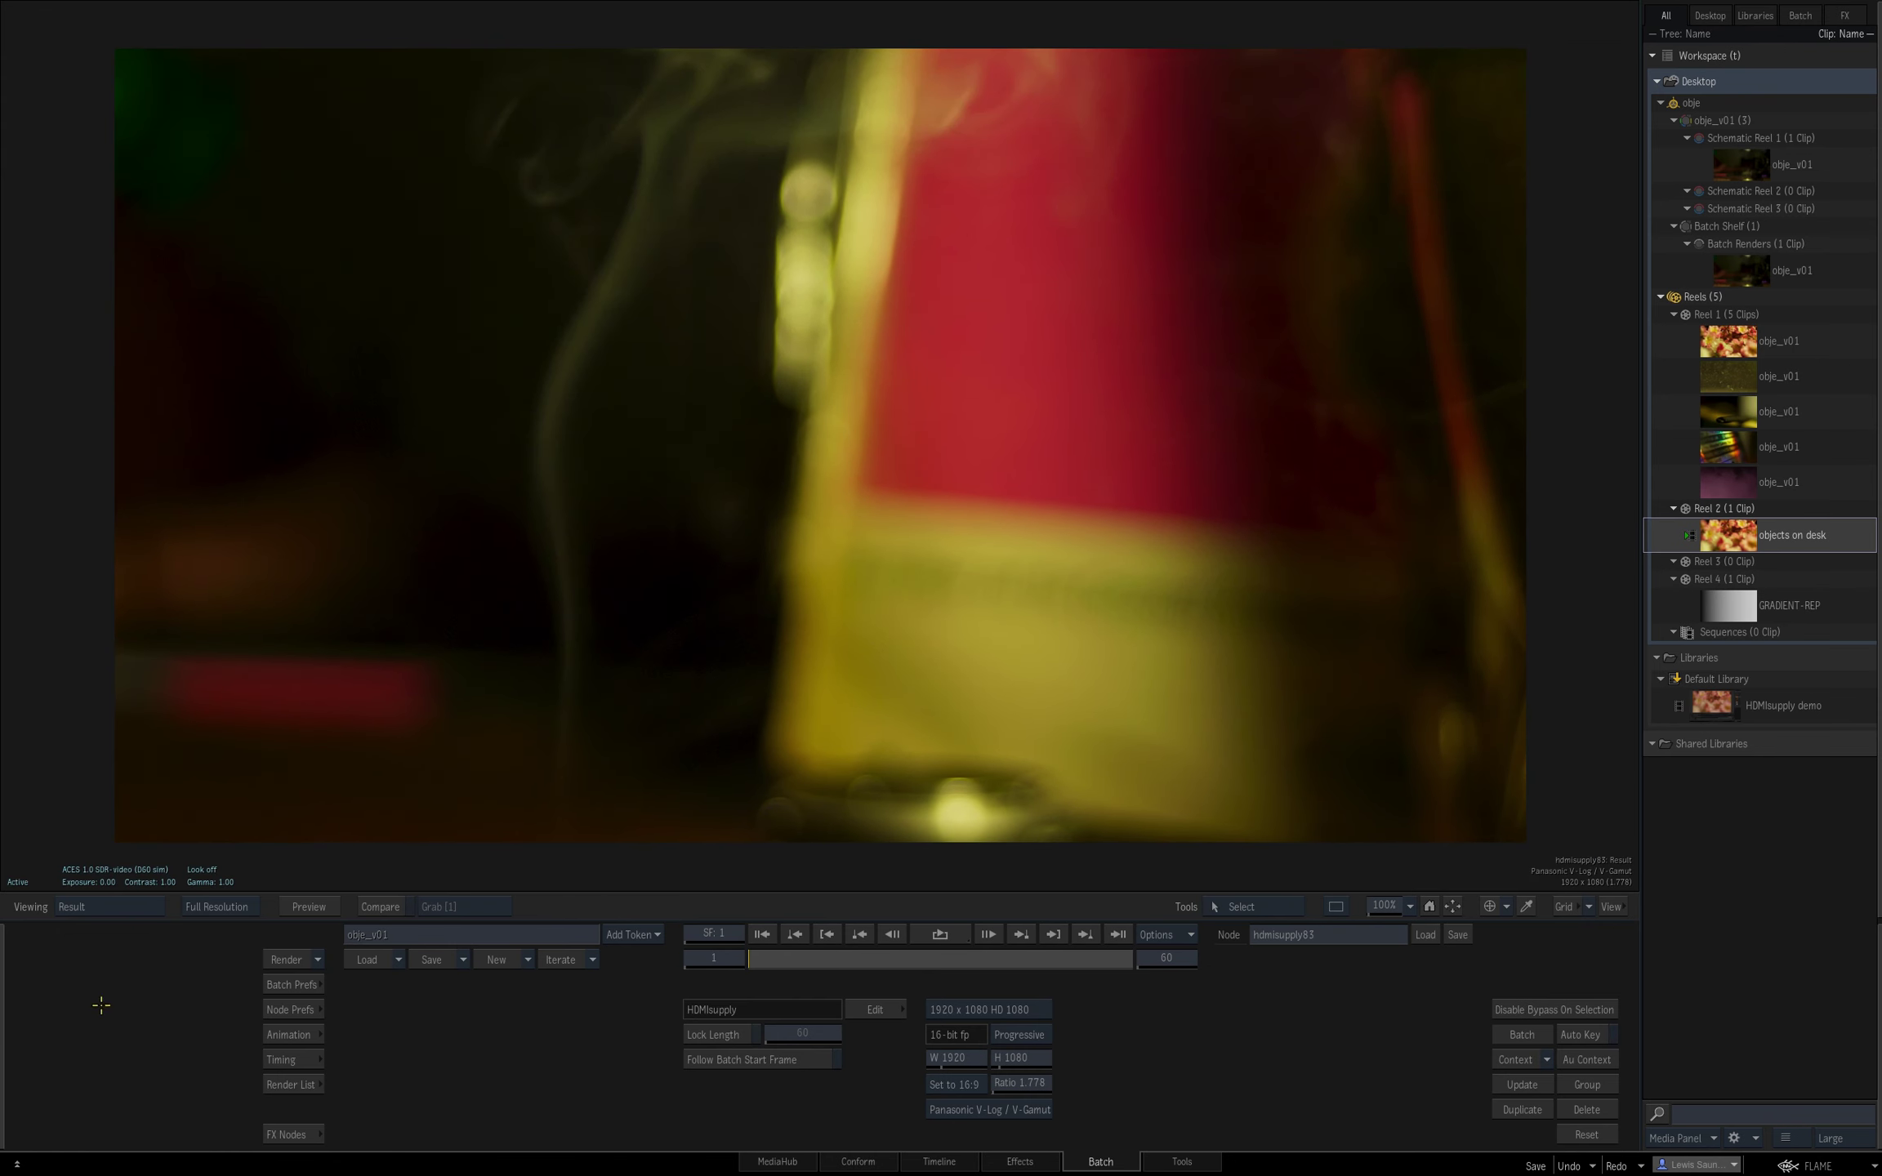
- Add a 3D Keyer node fed by HDMIsupply and key the red area of the live image with a softness of 1.78
key(Escape)
key(k)
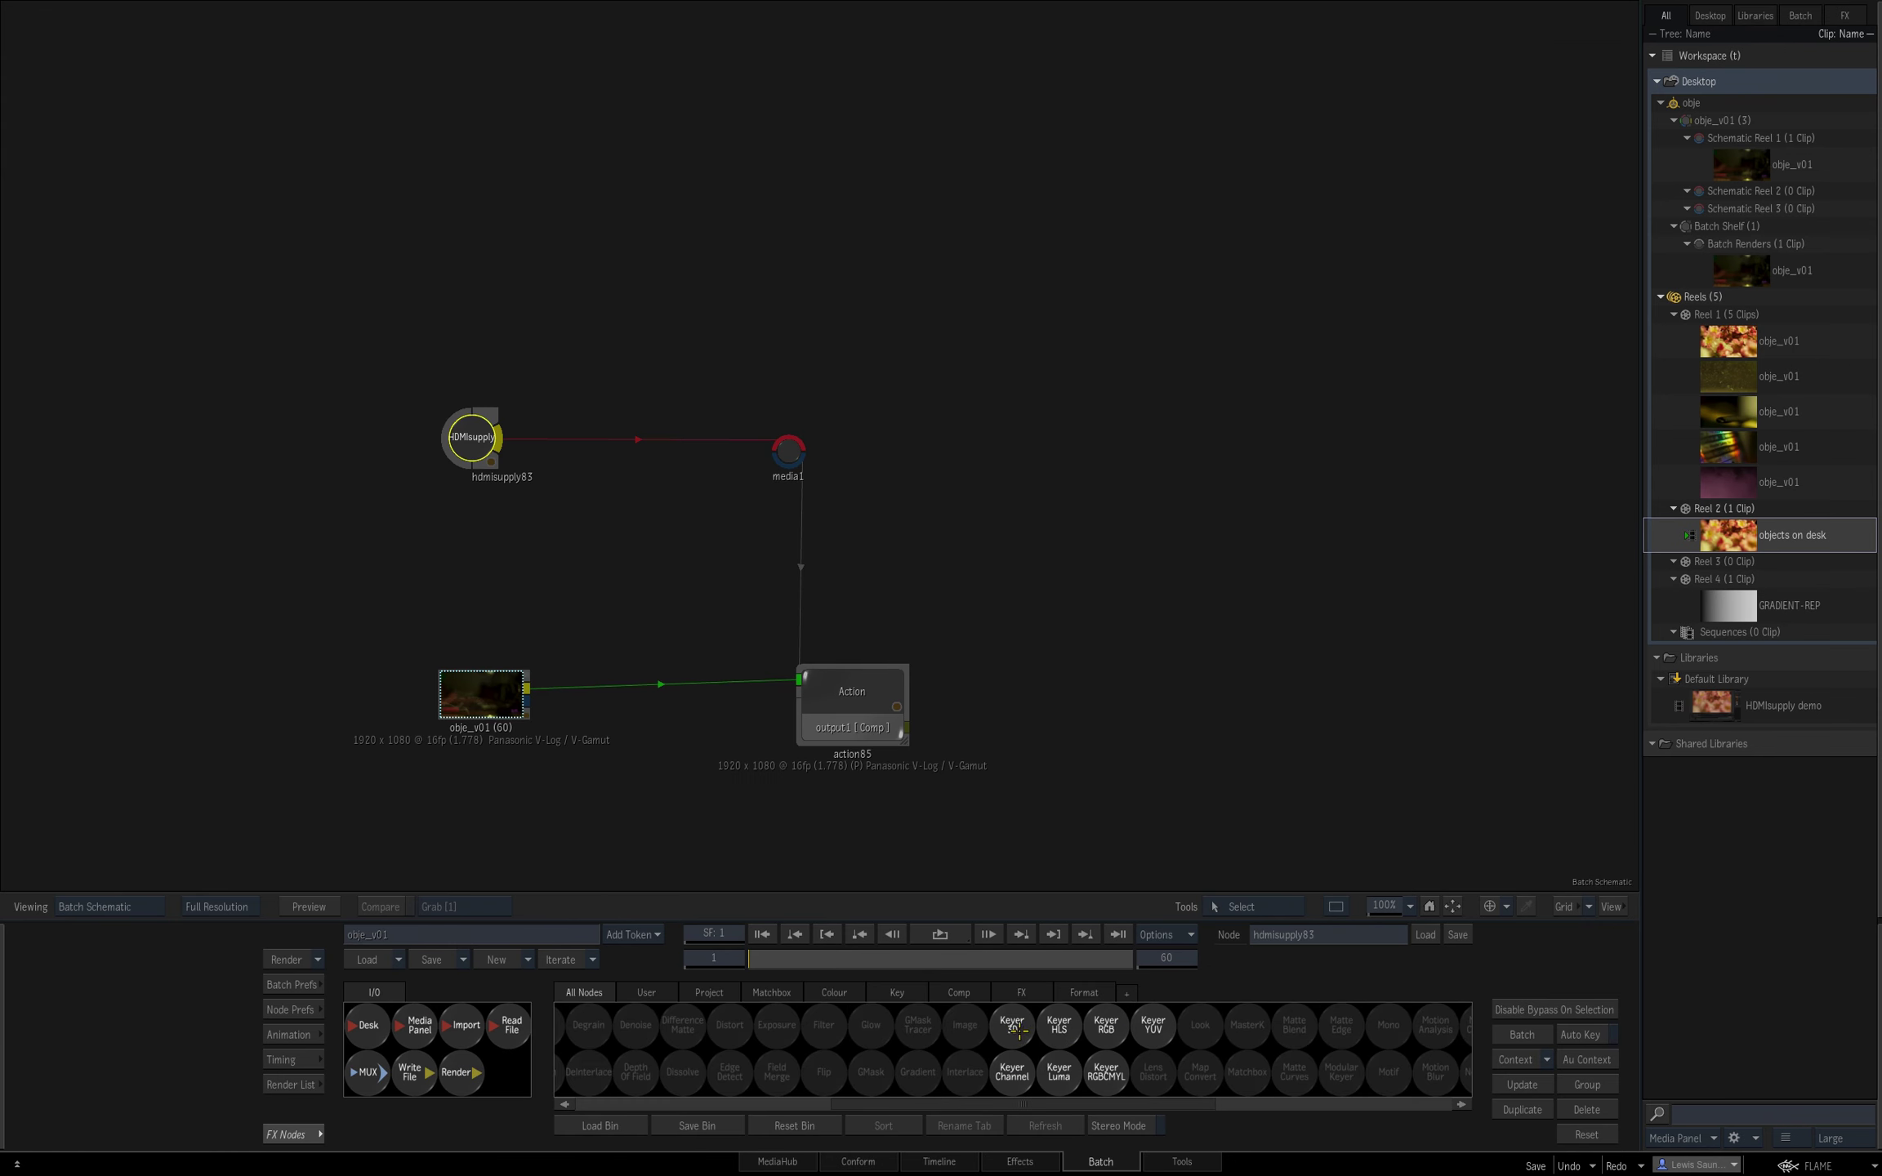
drag(1016, 1030, 595, 520)
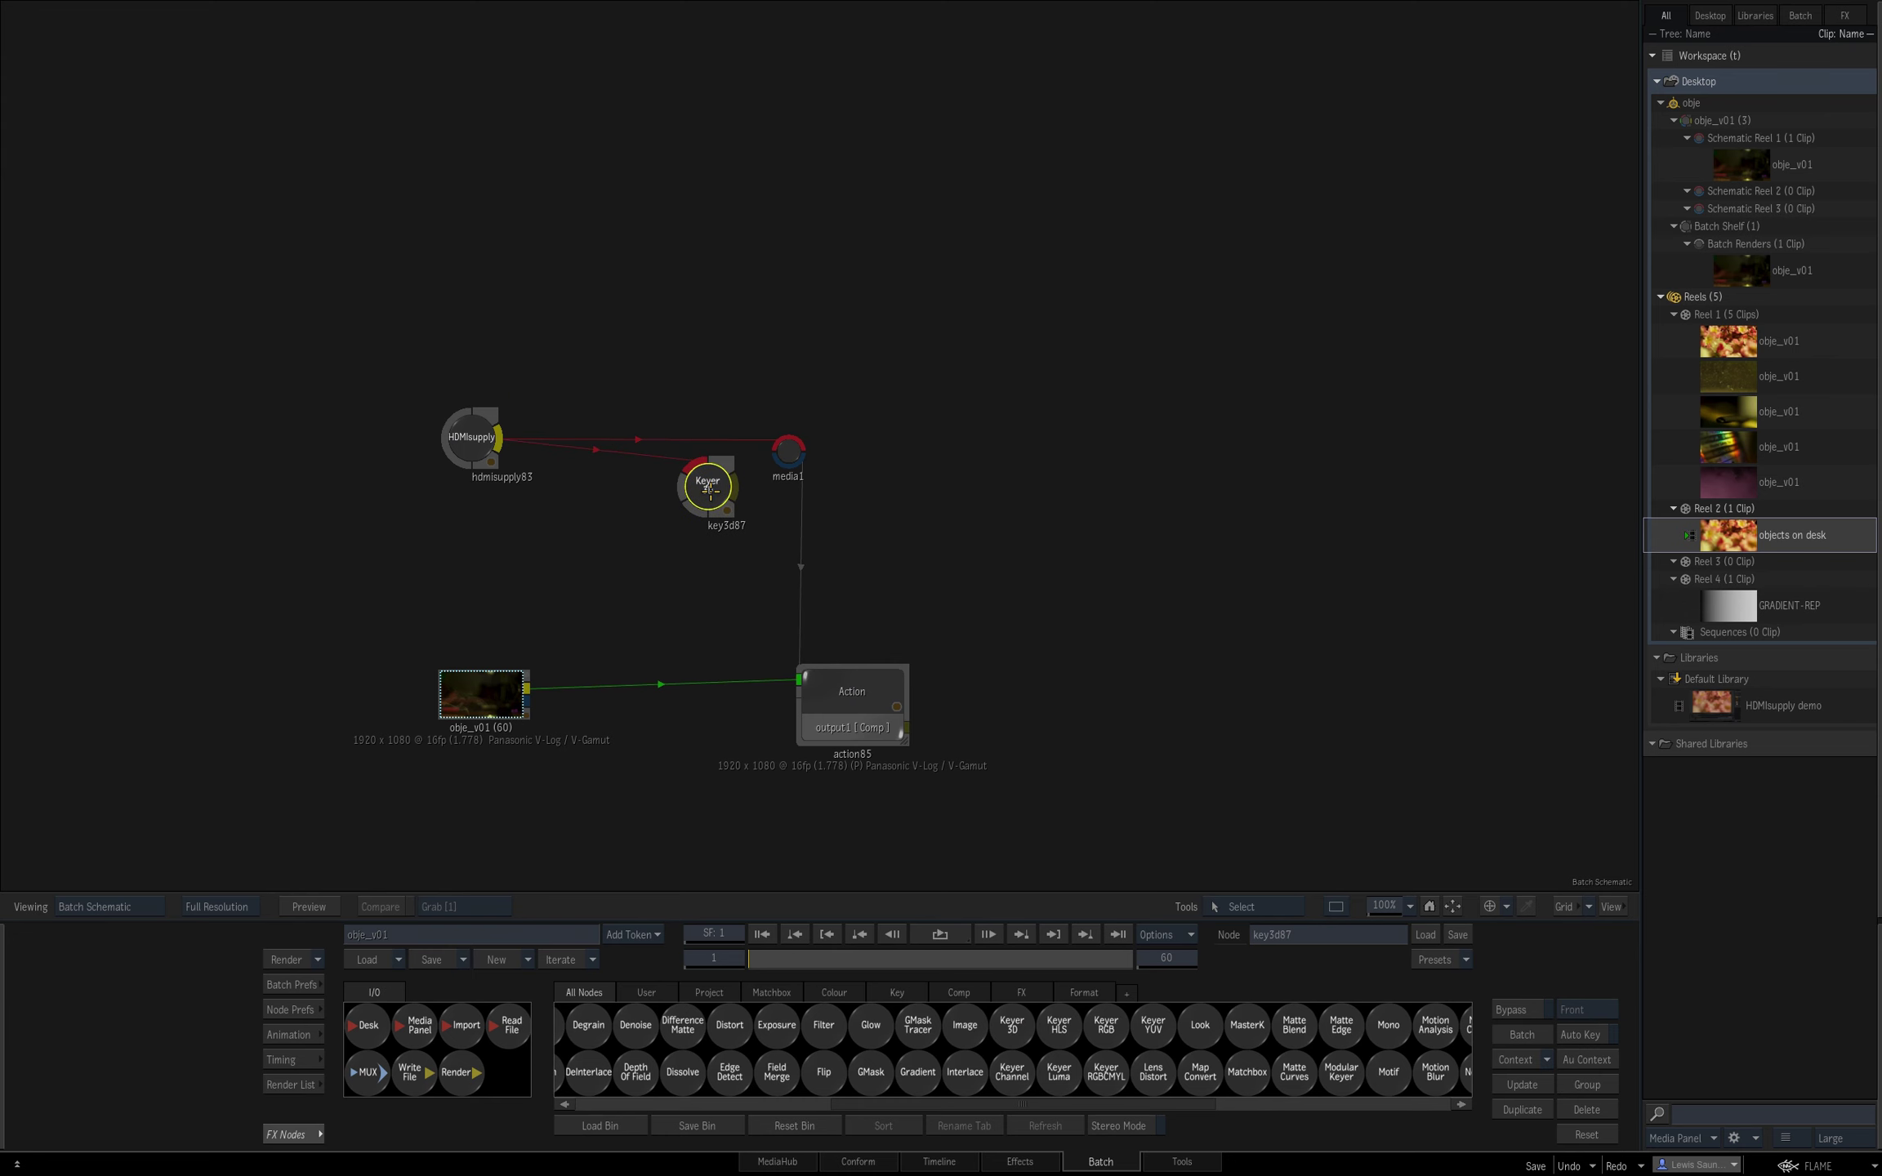
double_click(694, 483)
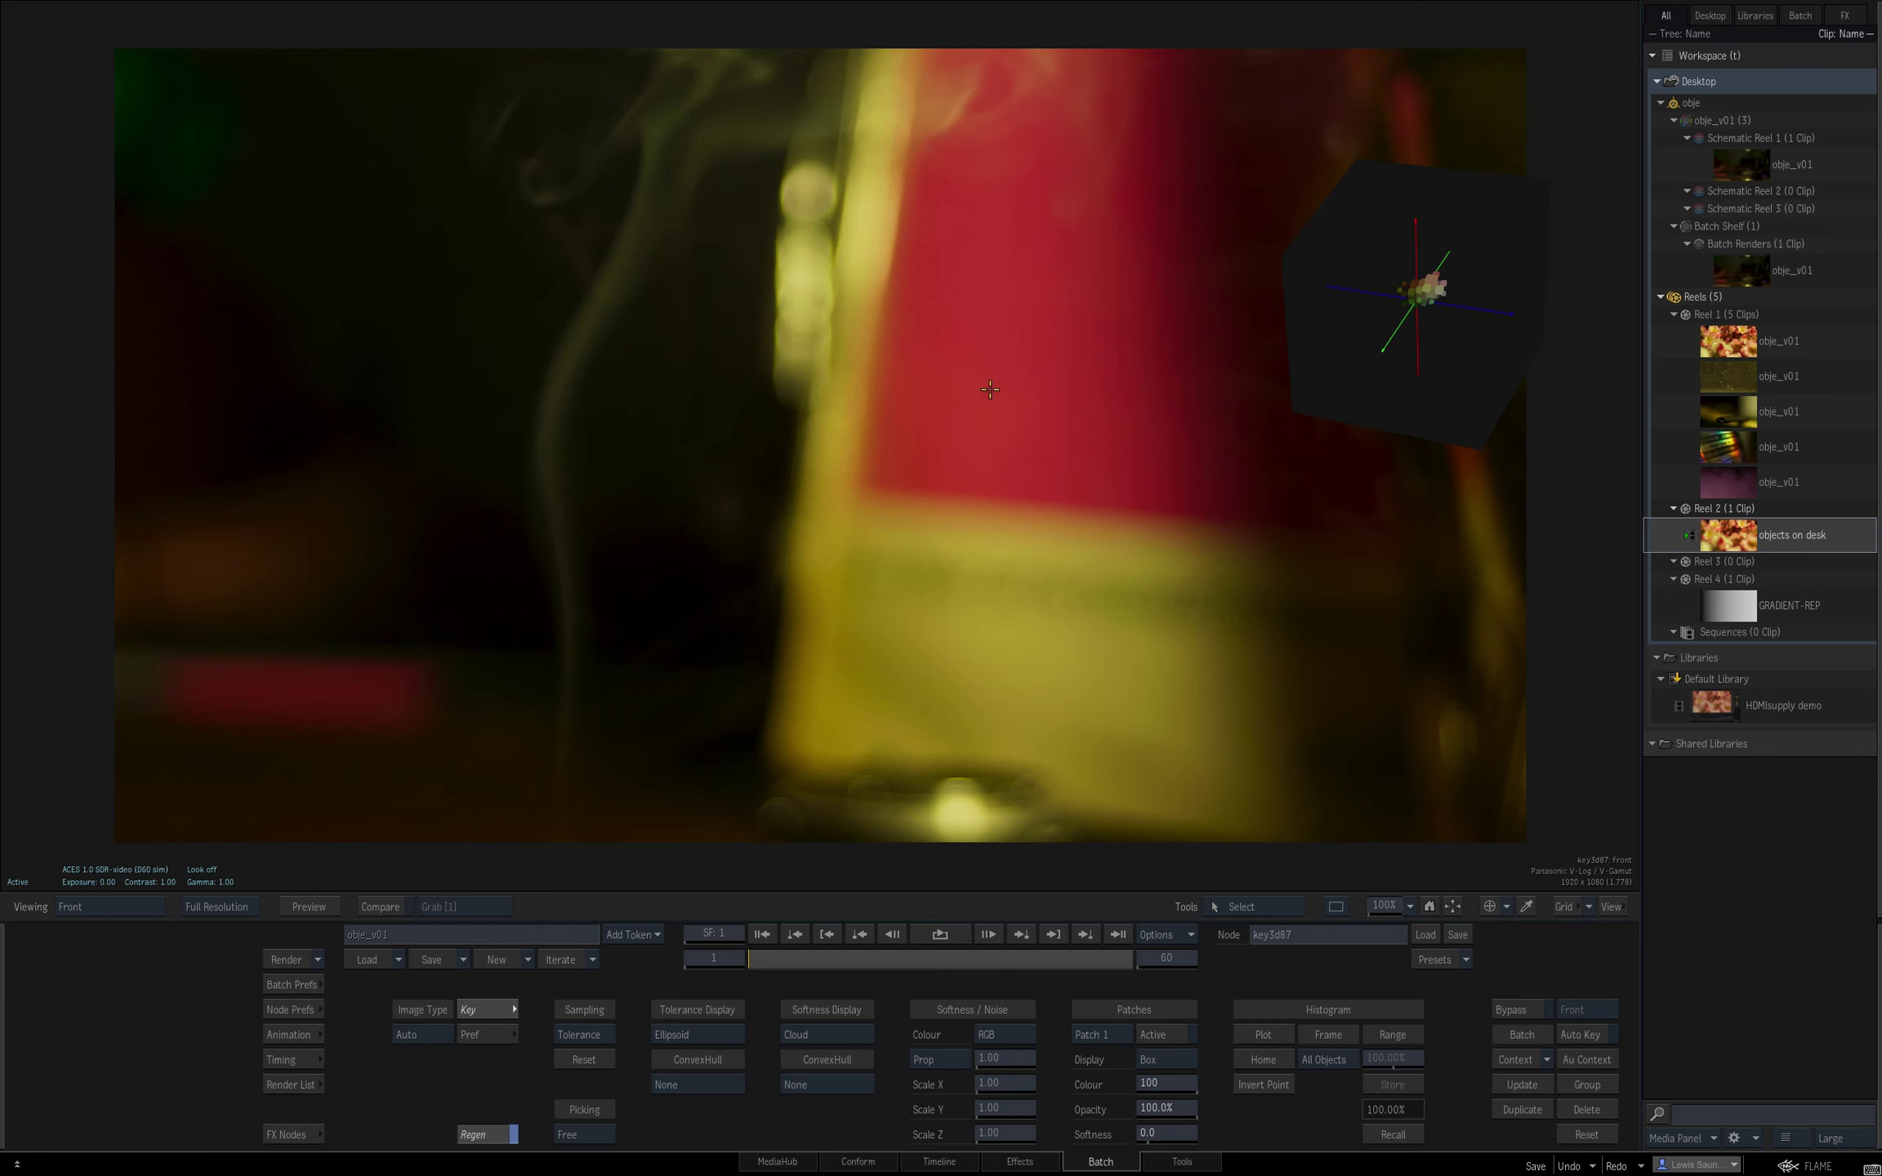
key(F4)
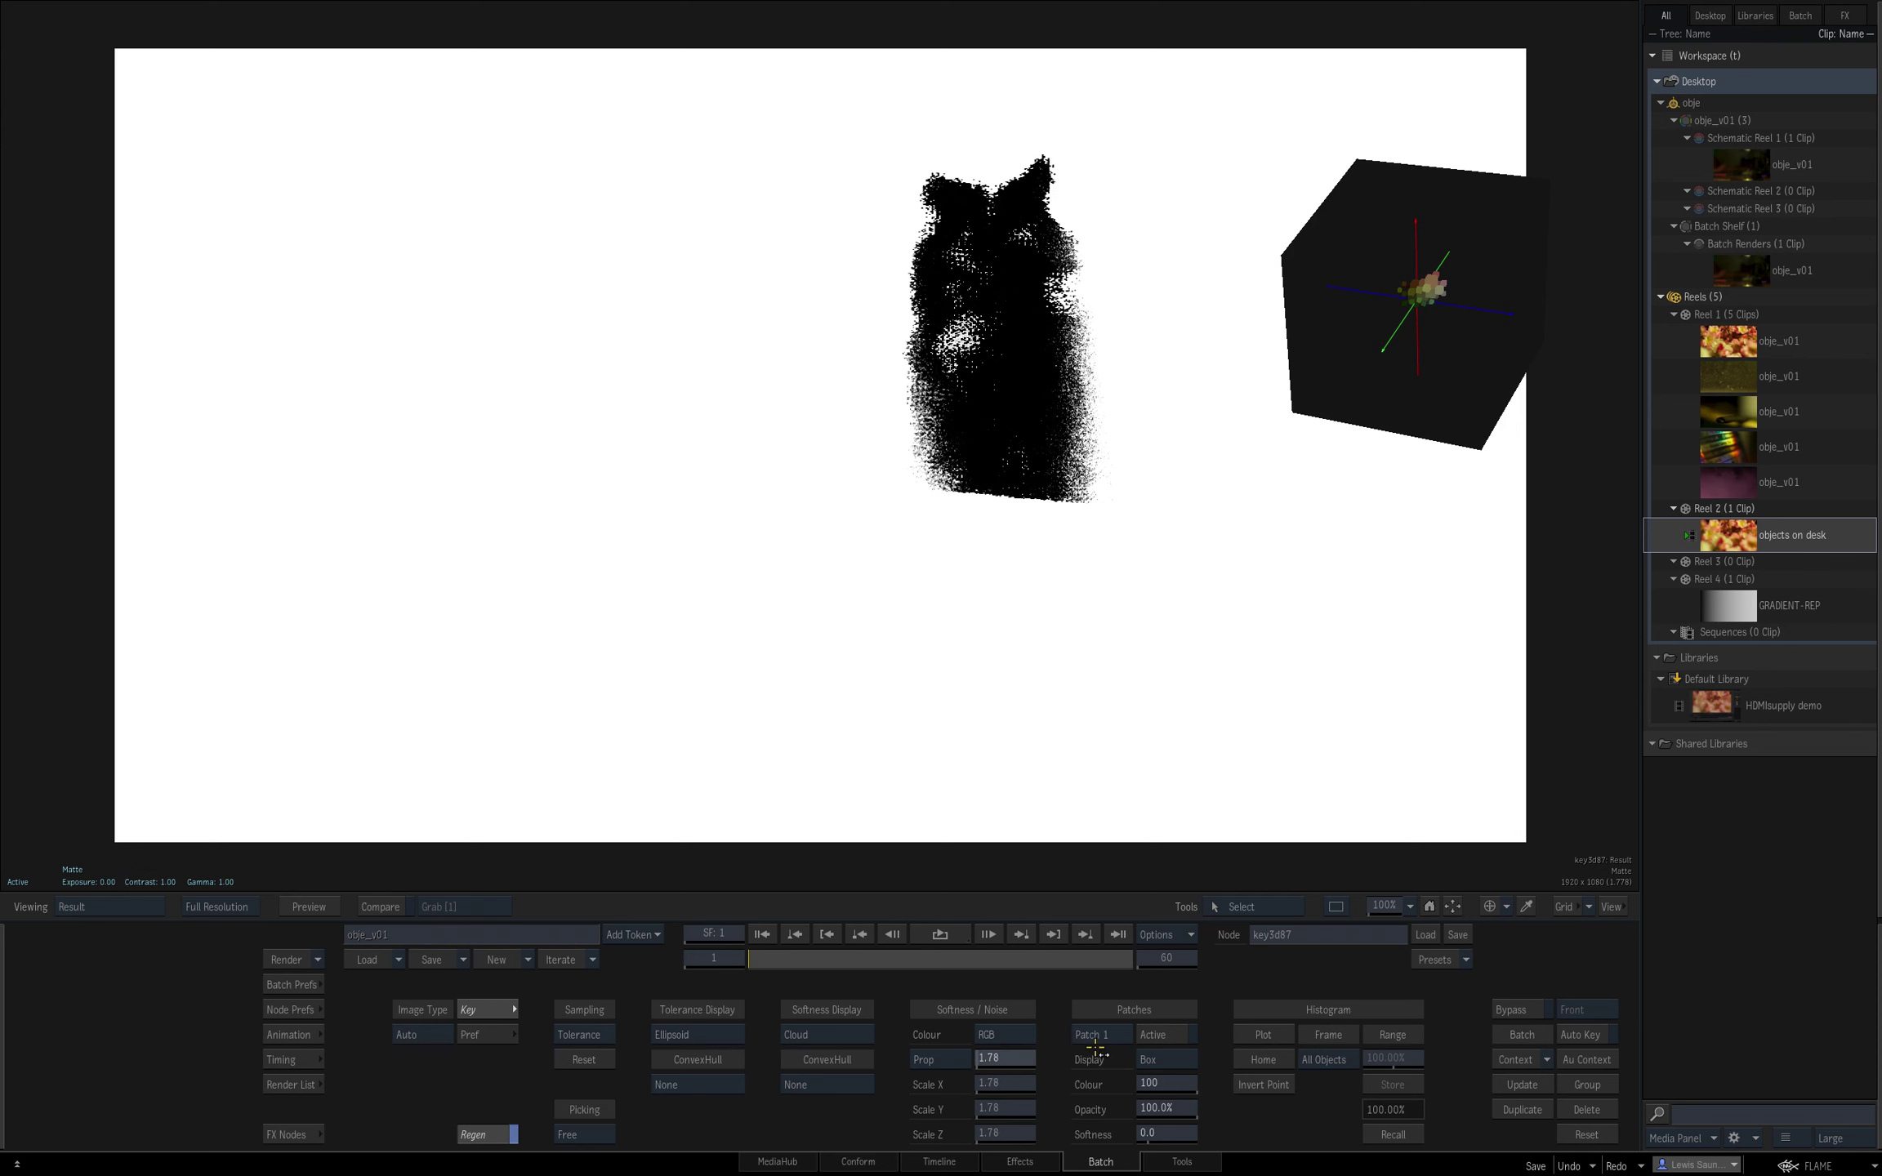